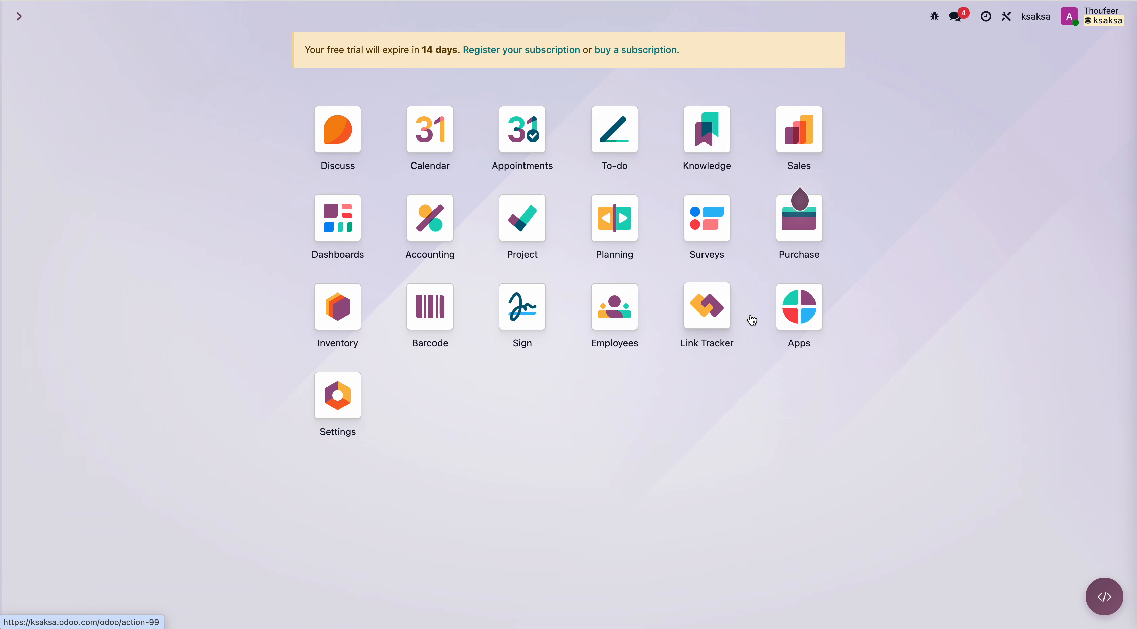
# In the Inventory settings, set the Landed Costs default journal to Miscellaneous Operations and save
pyautogui.click(347, 311)
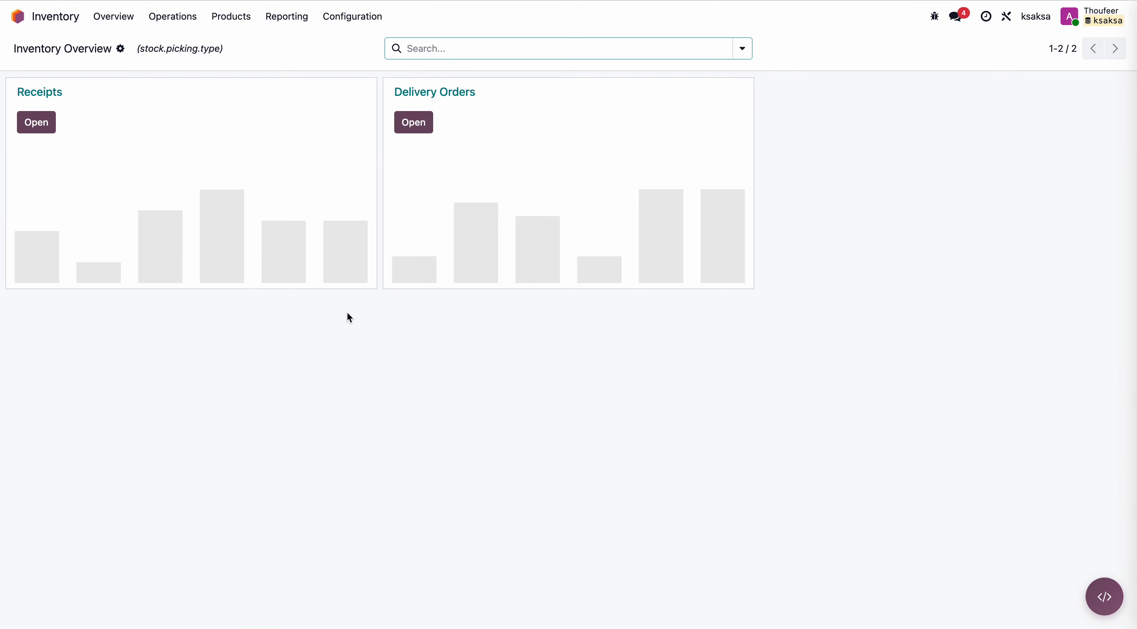
pyautogui.click(356, 17)
pyautogui.click(353, 42)
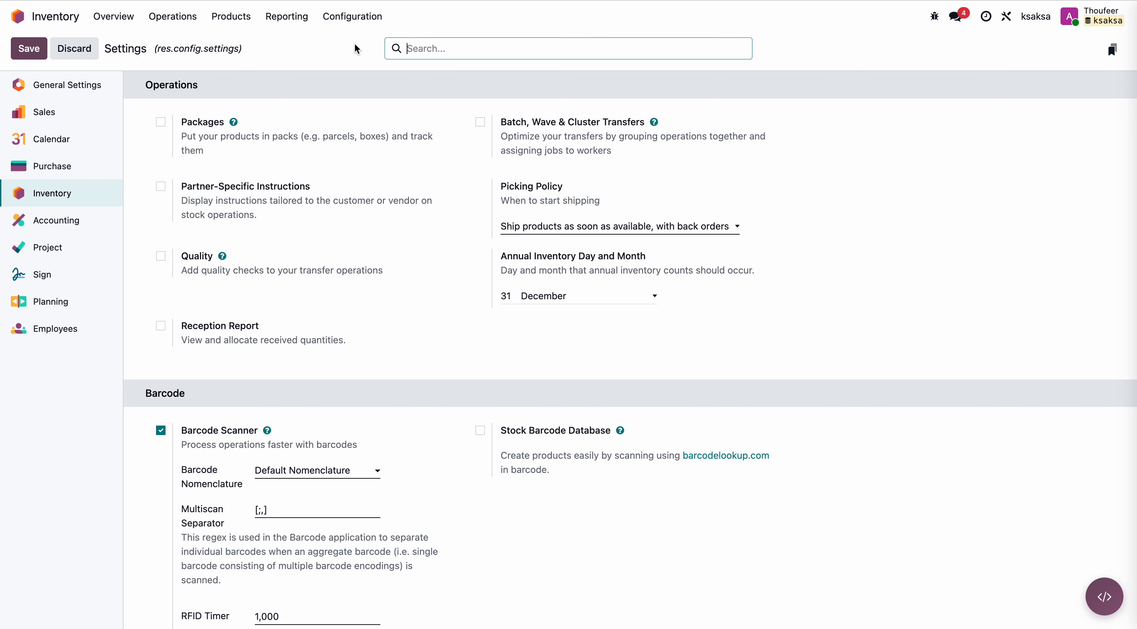
pyautogui.write('landed')
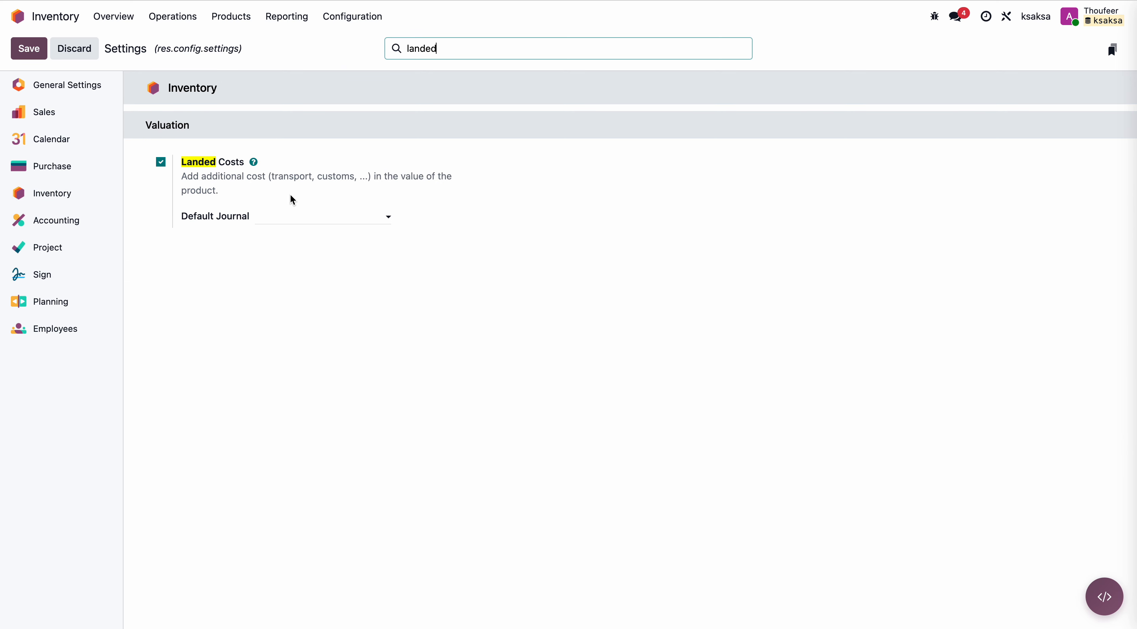
pyautogui.click(292, 213)
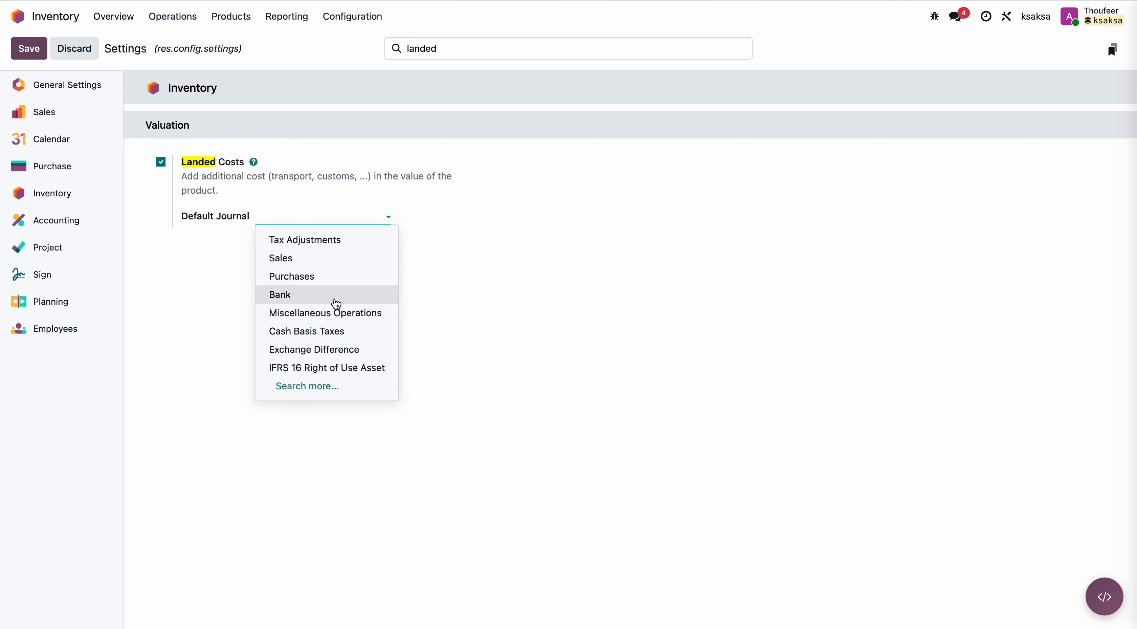
pyautogui.click(338, 311)
pyautogui.click(29, 48)
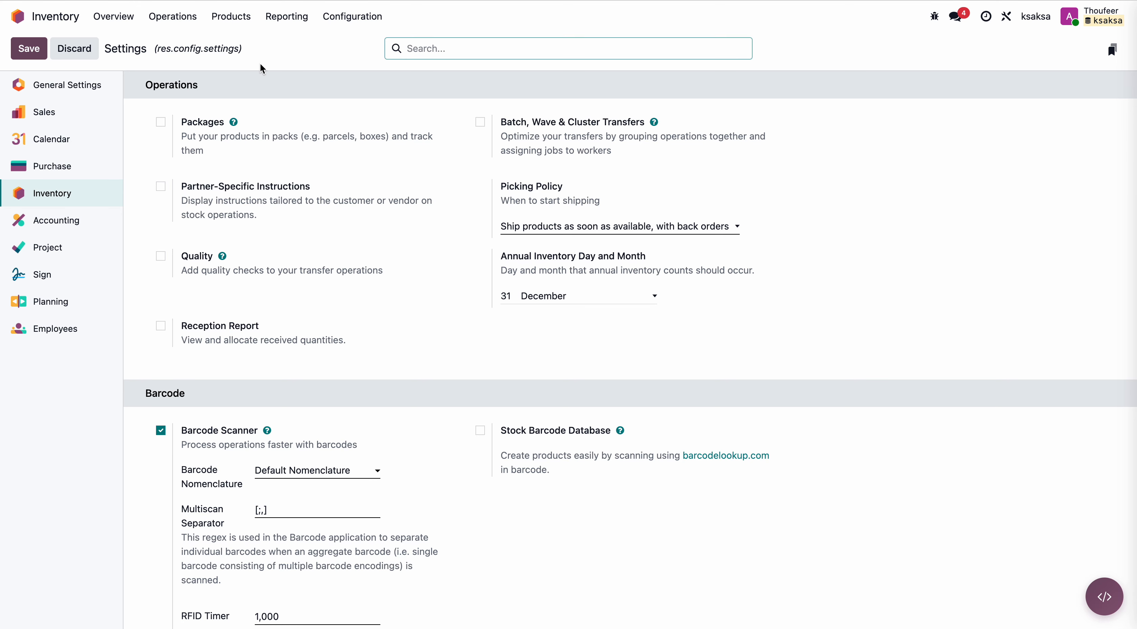
# Create and save a goods product named Product ABC in the Goods category
pyautogui.click(231, 17)
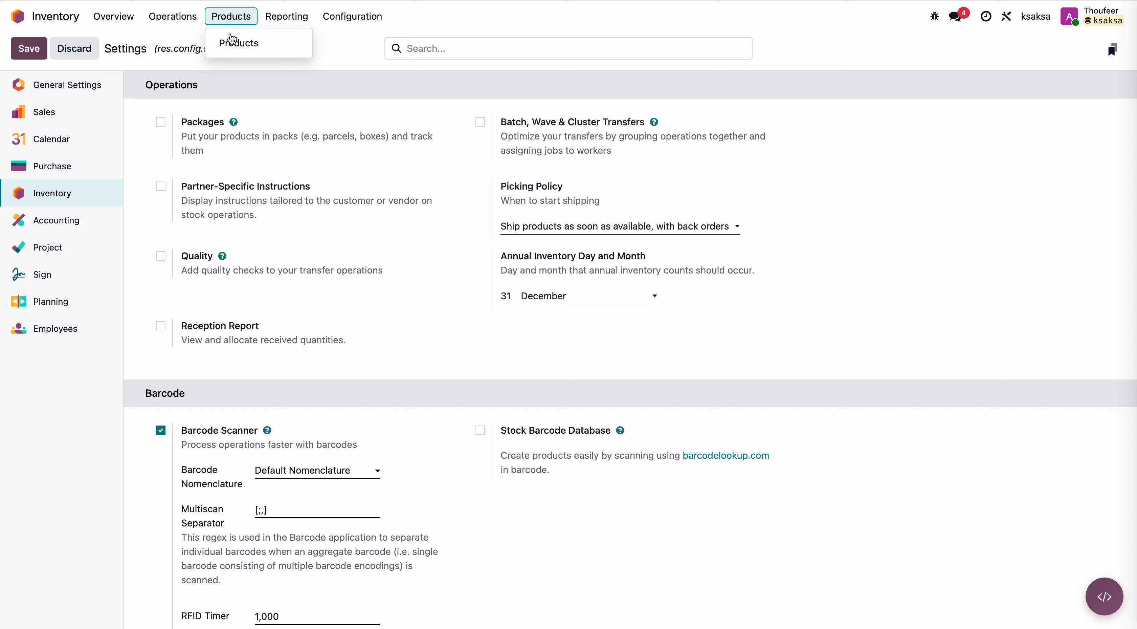
pyautogui.click(237, 41)
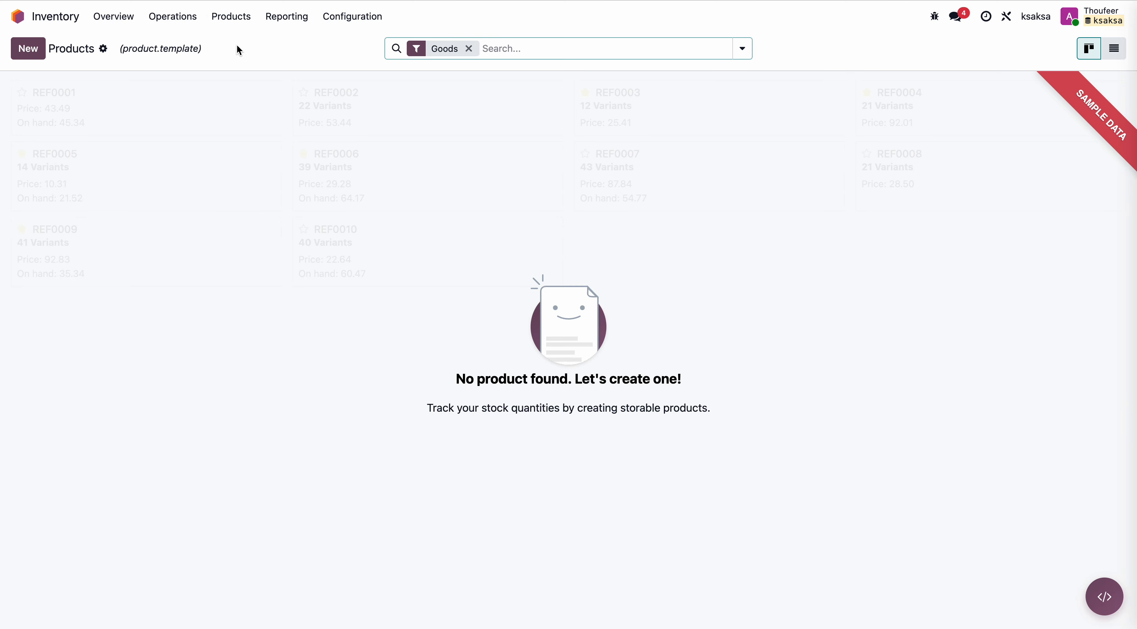
pyautogui.click(39, 55)
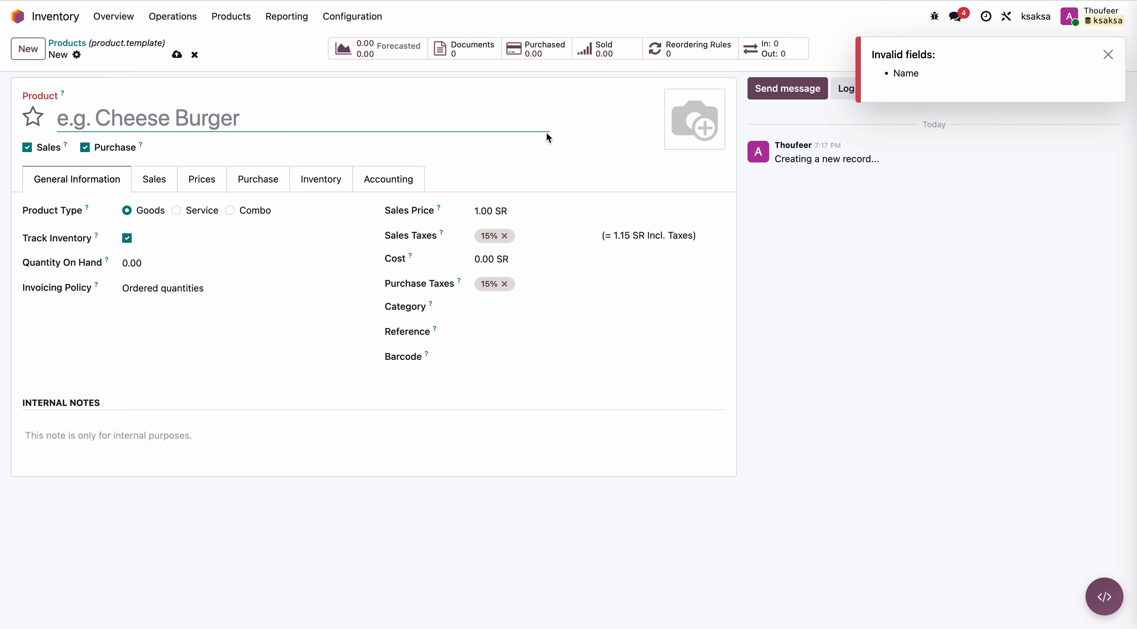
pyautogui.write('Pro')
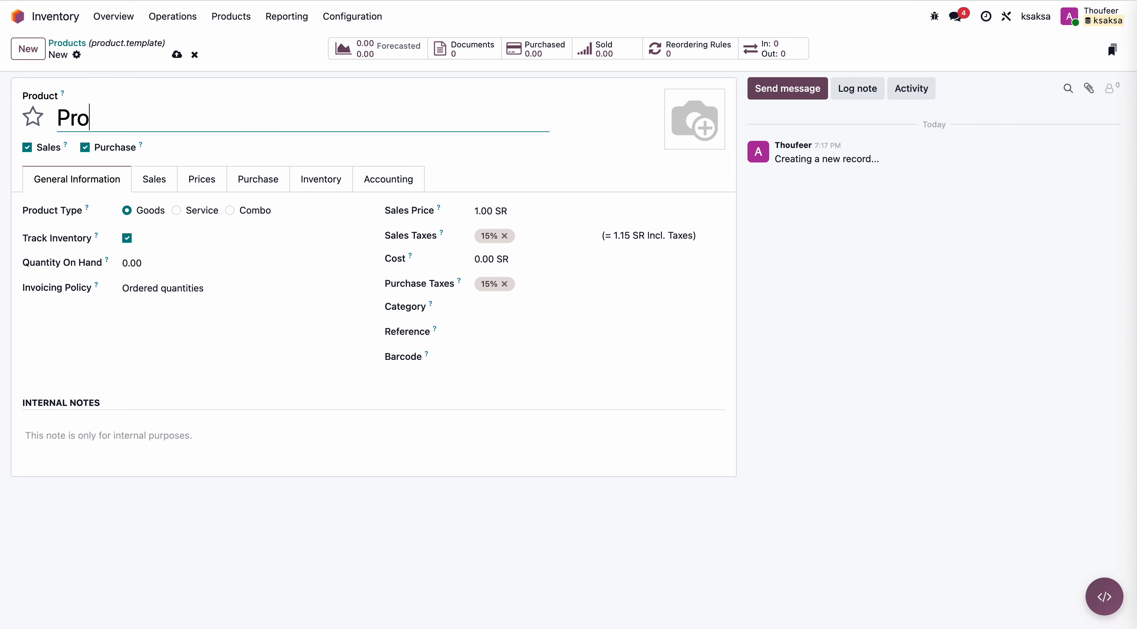
pyautogui.write('duct ABC')
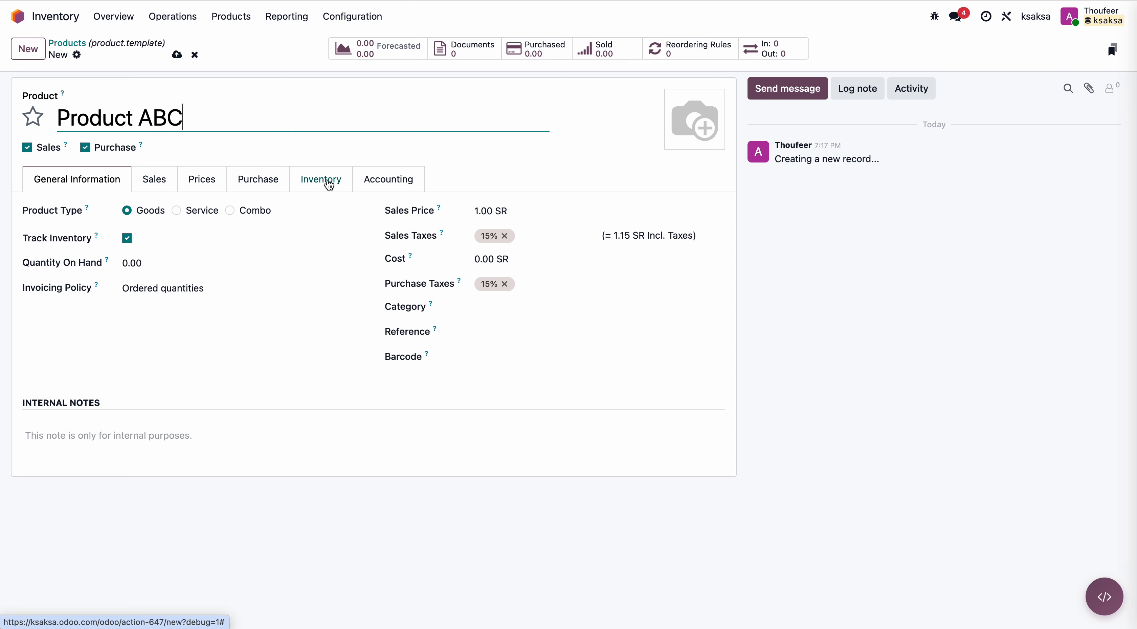
pyautogui.click(496, 310)
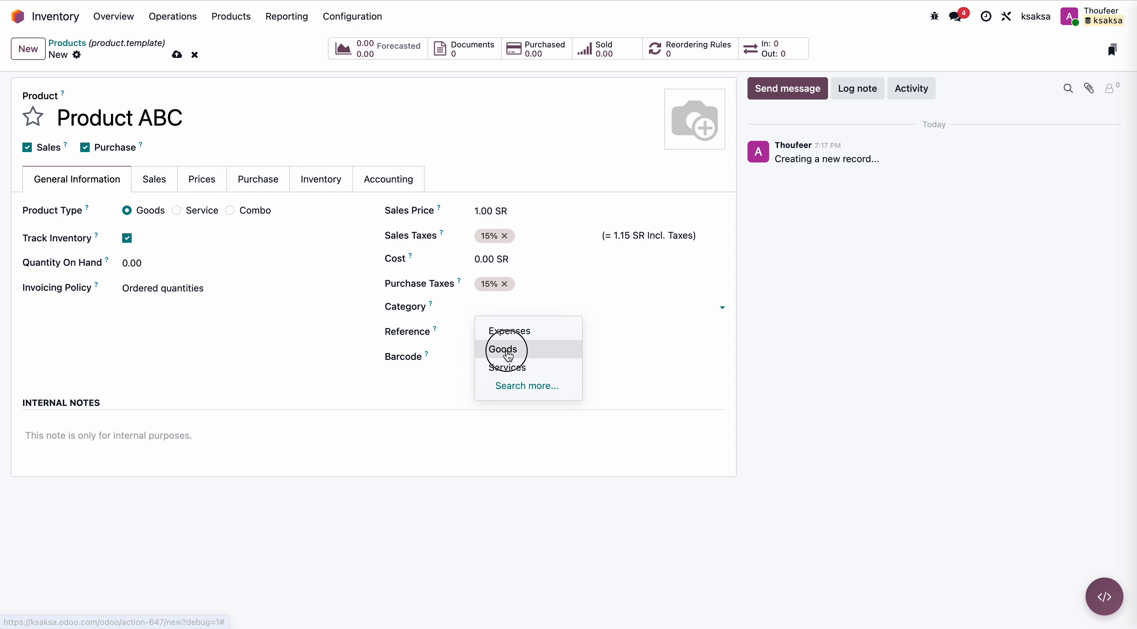
pyautogui.click(503, 349)
pyautogui.click(175, 54)
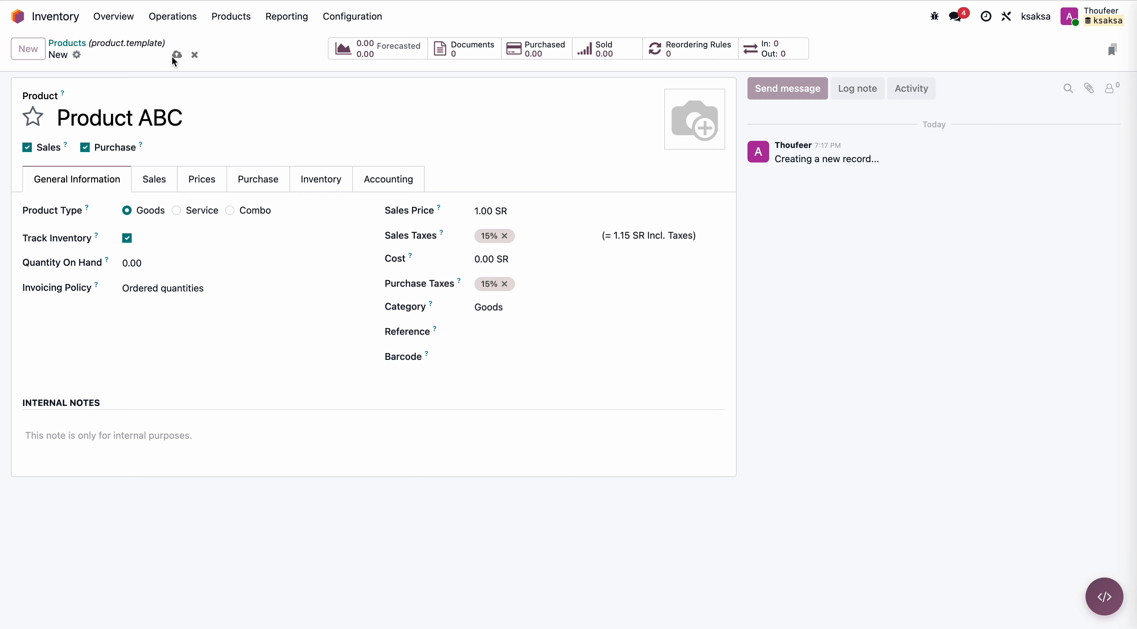
# Examine the Goods category's valuation and account settings, plus Product ABC's purchase, inventory, accounting, pricing and sales details
pyautogui.click(717, 307)
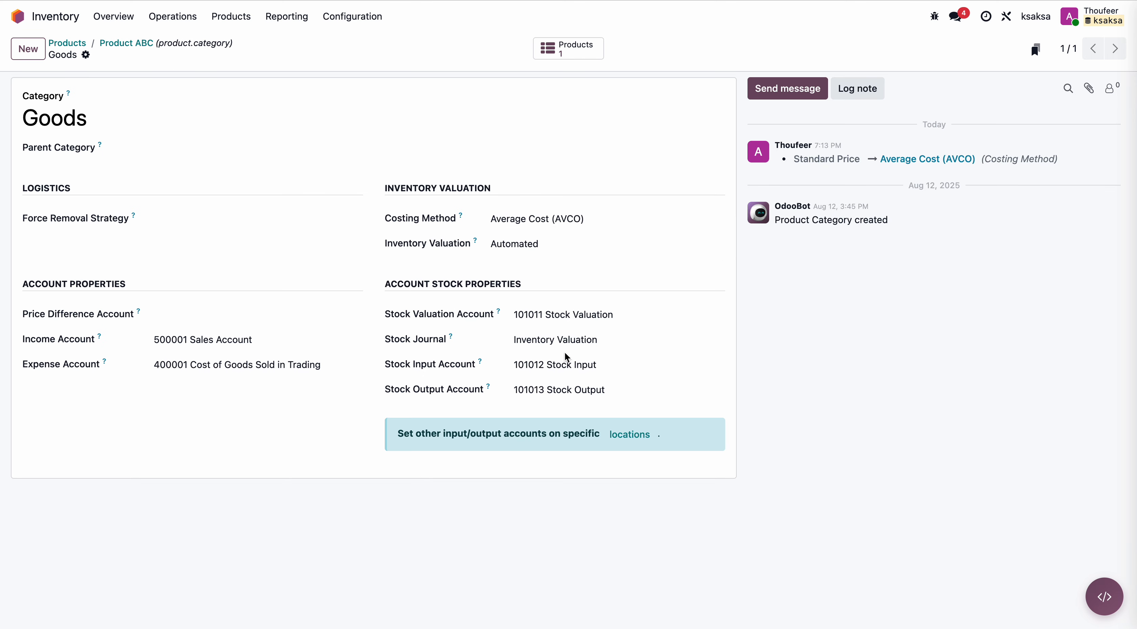
pyautogui.click(135, 46)
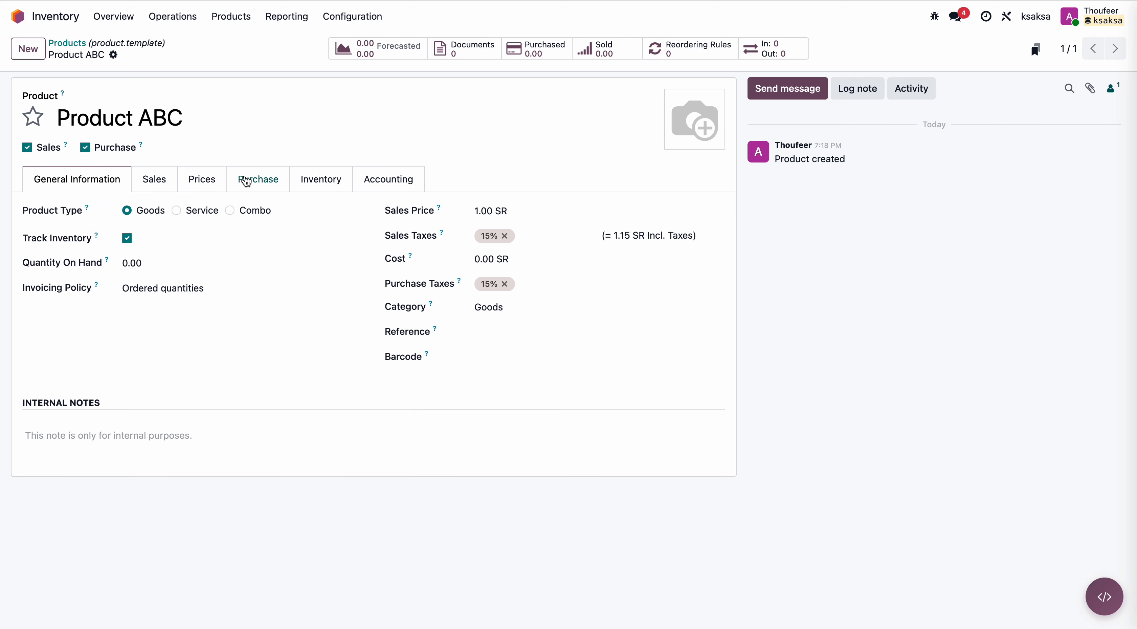
pyautogui.click(264, 183)
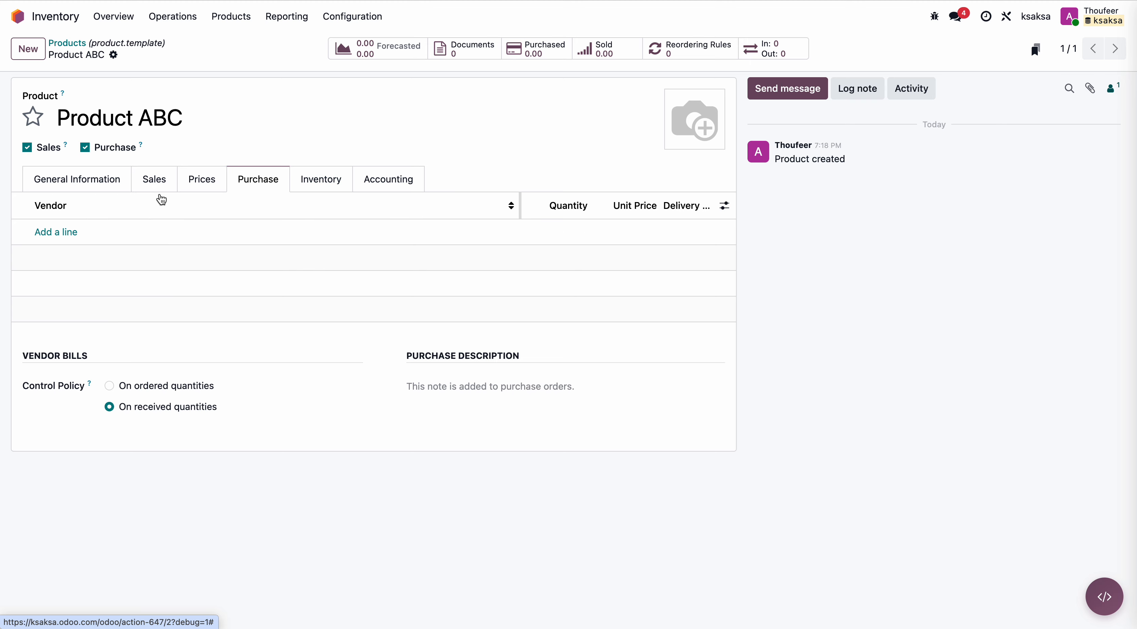
pyautogui.click(329, 194)
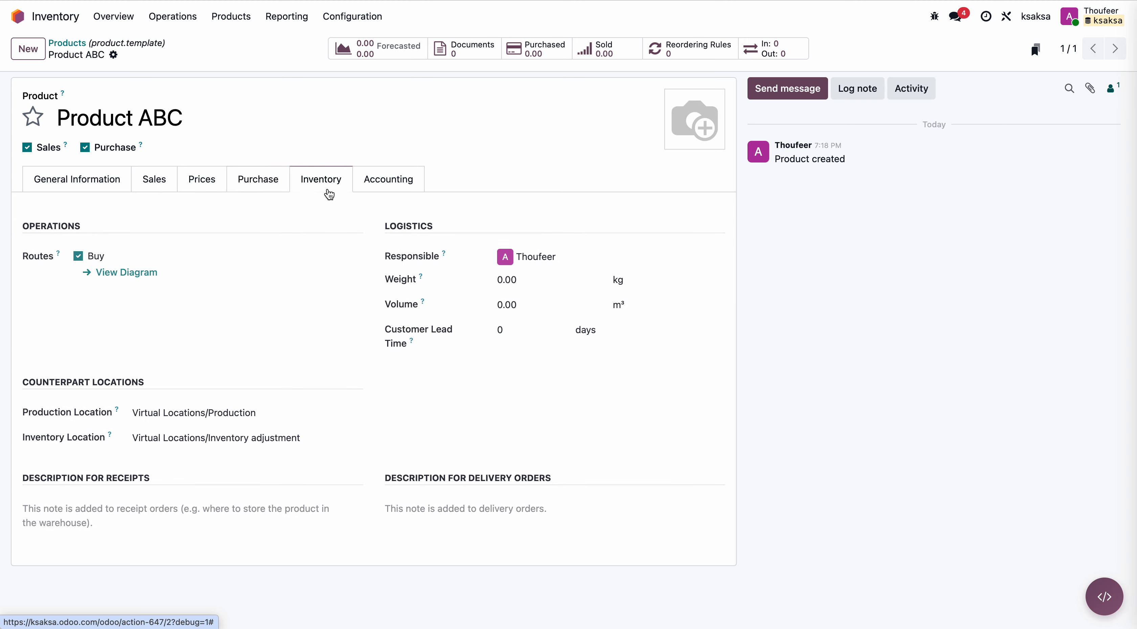
pyautogui.click(386, 189)
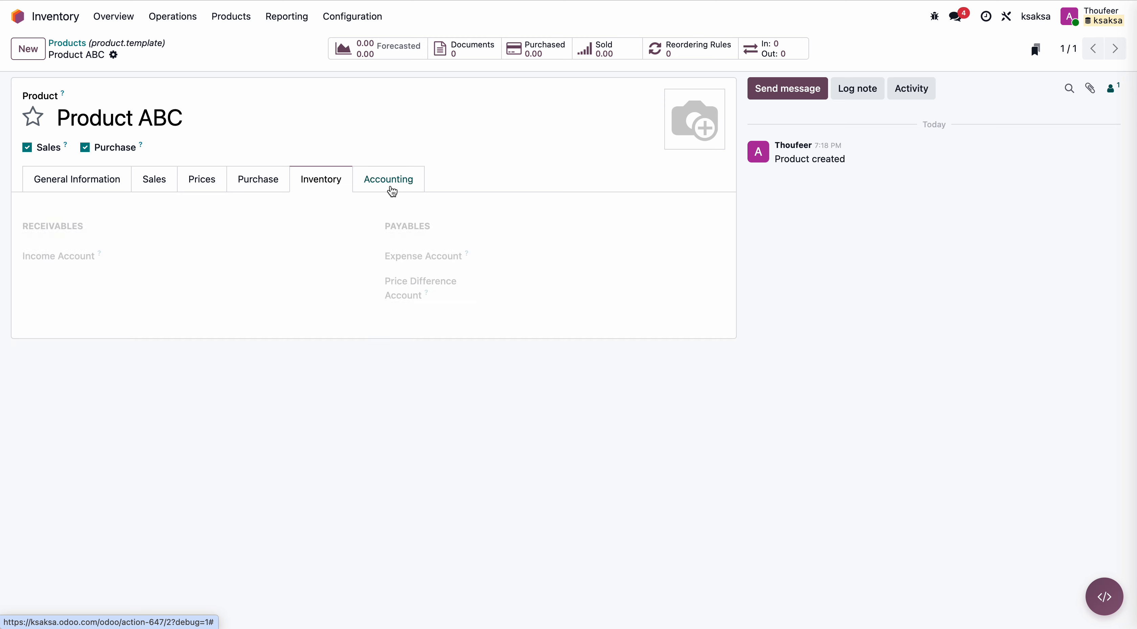
pyautogui.click(201, 178)
pyautogui.click(153, 183)
pyautogui.click(109, 178)
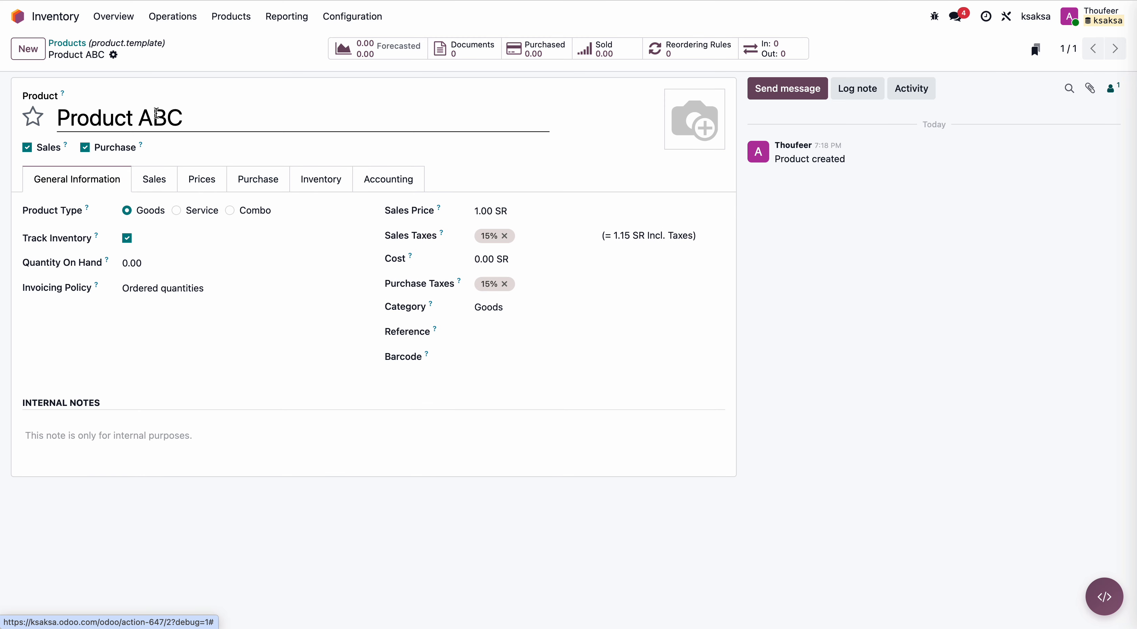
# Duplicate Product ABC, rename the copy to Product XYZ and save it
pyautogui.click(113, 55)
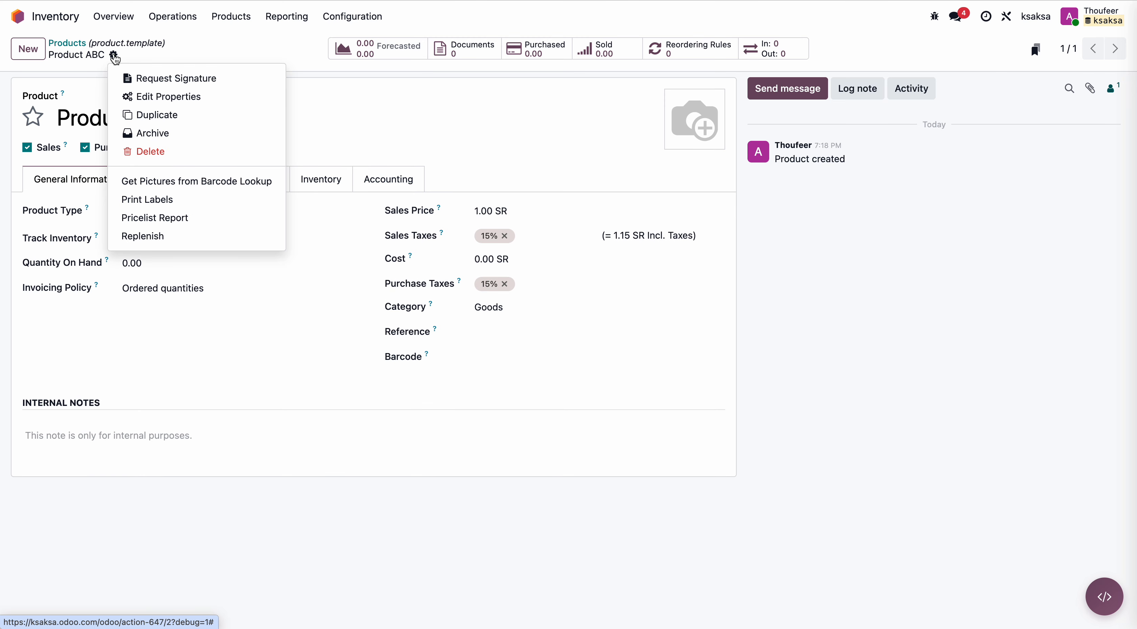
pyautogui.click(160, 116)
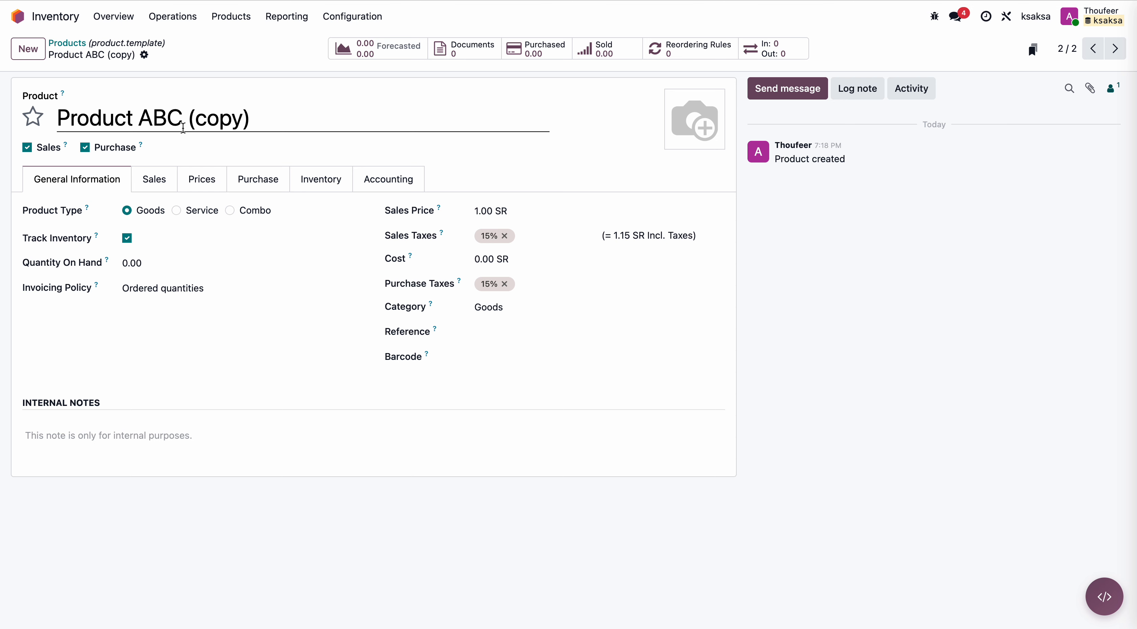
pyautogui.moveTo(139, 118); pyautogui.dragTo(347, 124)
pyautogui.write('XYZ')
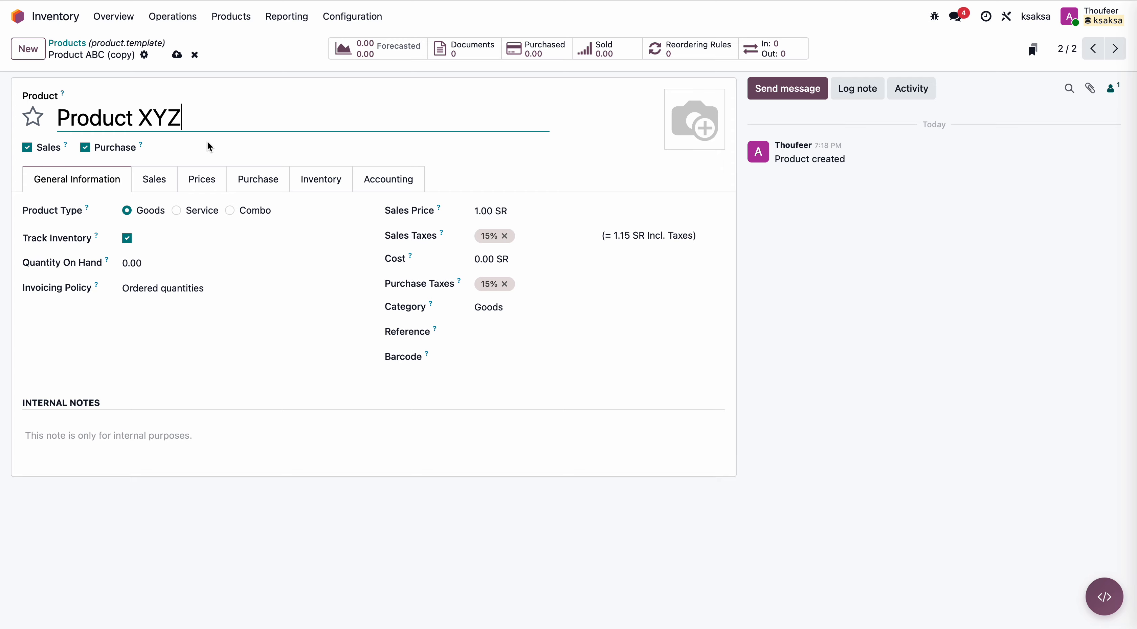
pyautogui.click(177, 54)
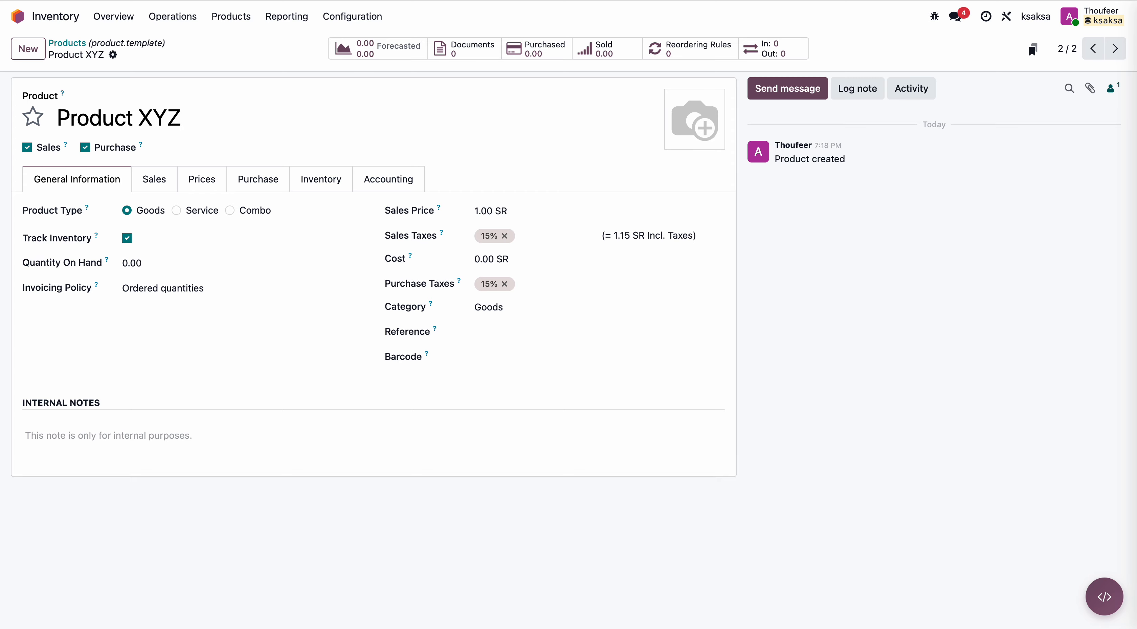
# Check the landed cost items in the spreadsheet and create a Service product named Freight Charges in the Services category
pyautogui.hotkey('ctrl', 'Tab')
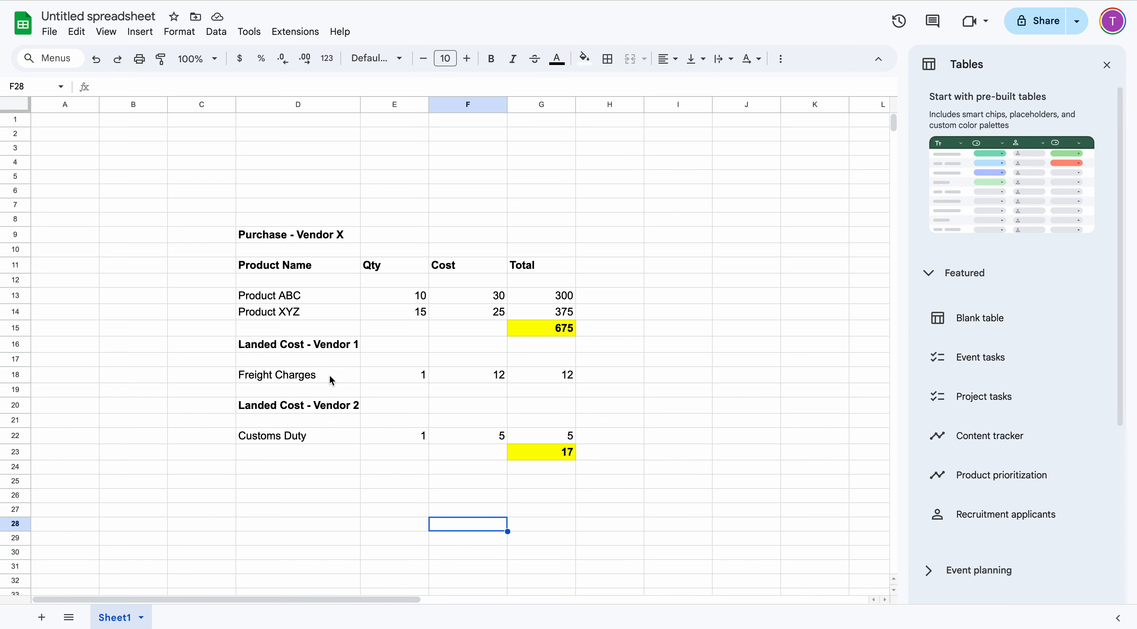
pyautogui.hotkey('ctrl', 'Tab')
pyautogui.click(224, 17)
pyautogui.click(238, 43)
pyautogui.click(20, 54)
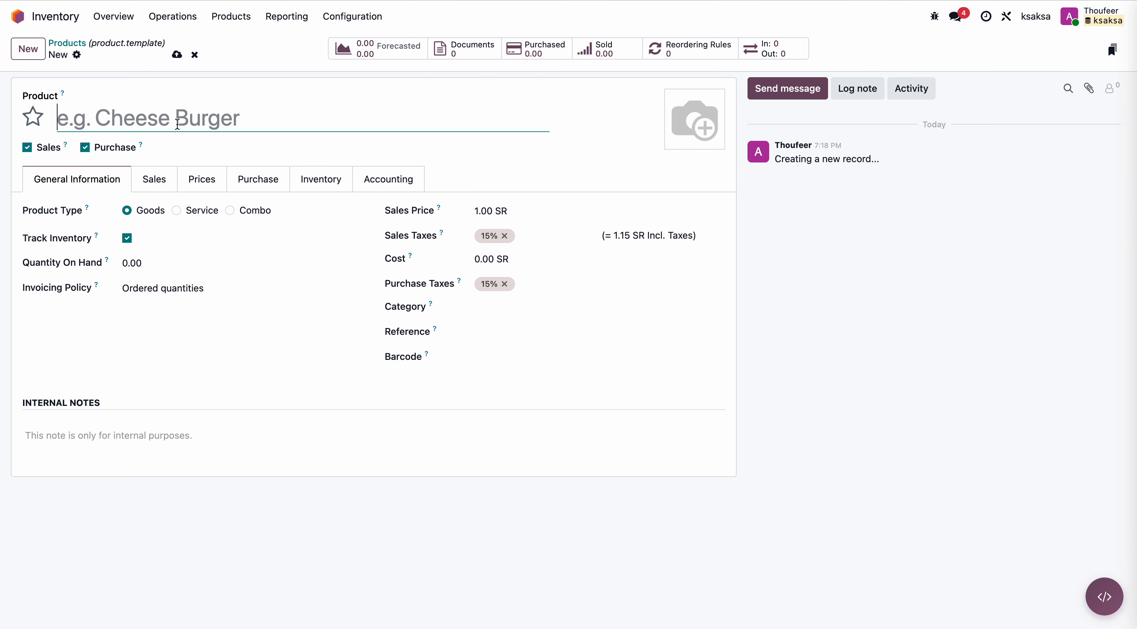
pyautogui.write('Freight Charges')
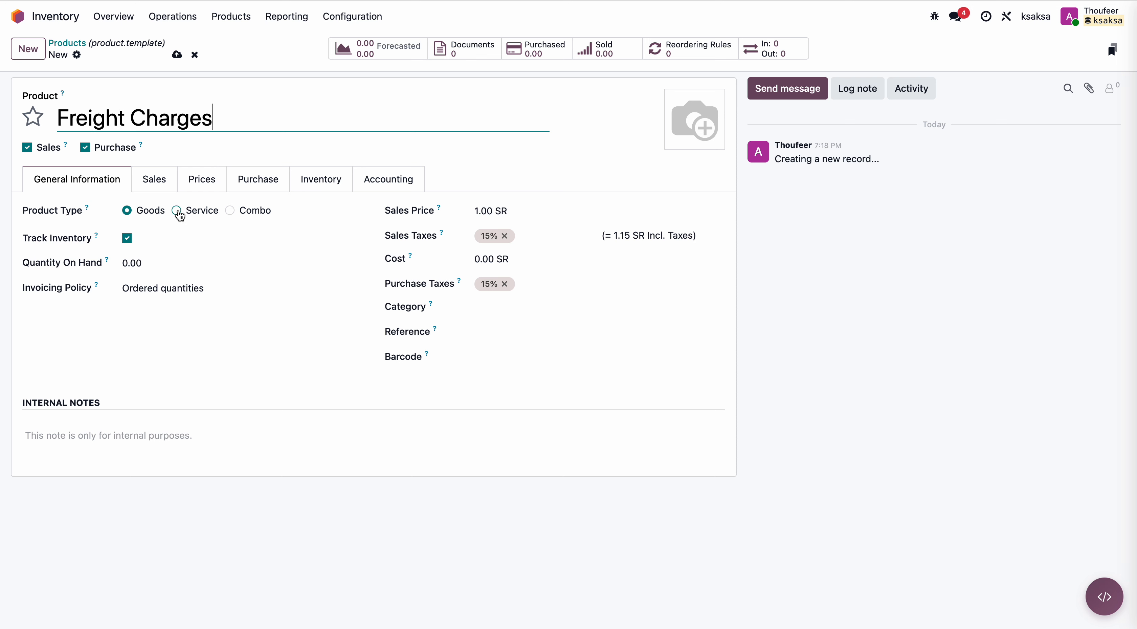
pyautogui.click(176, 211)
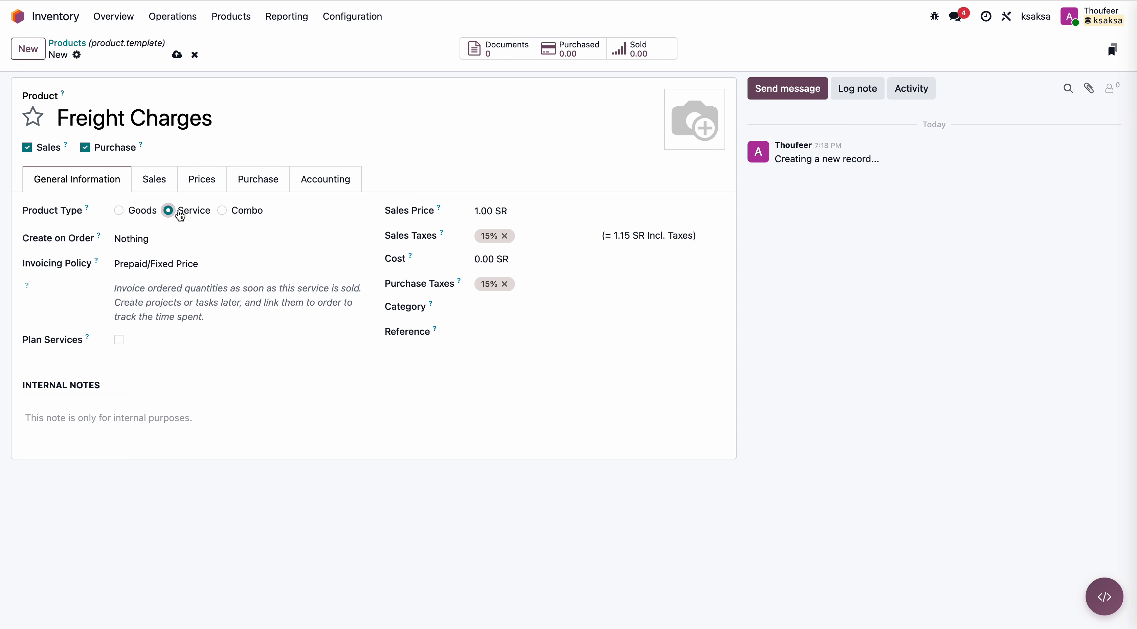
pyautogui.click(501, 305)
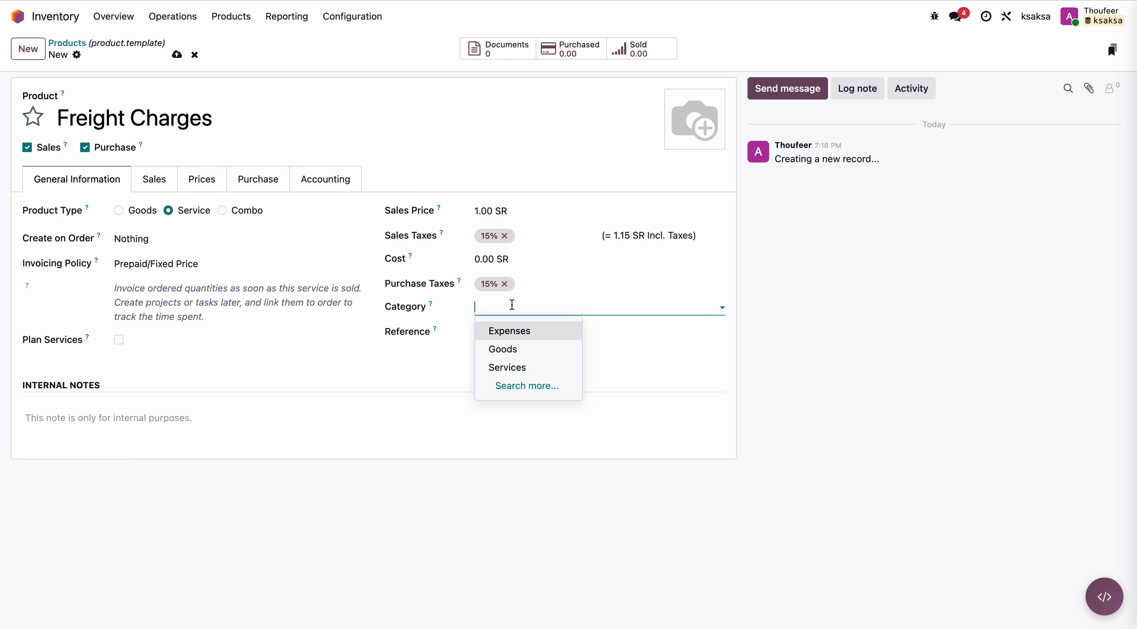
pyautogui.click(507, 367)
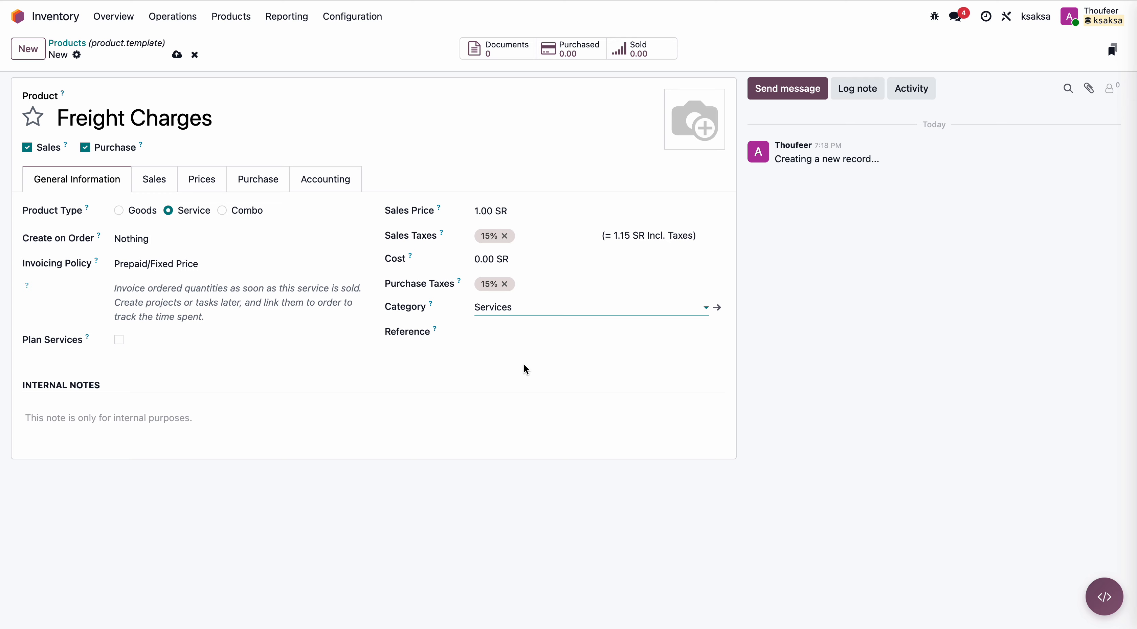
# Mark Freight Charges as a landed cost with the default split method By Current Cost and save the product
pyautogui.click(254, 193)
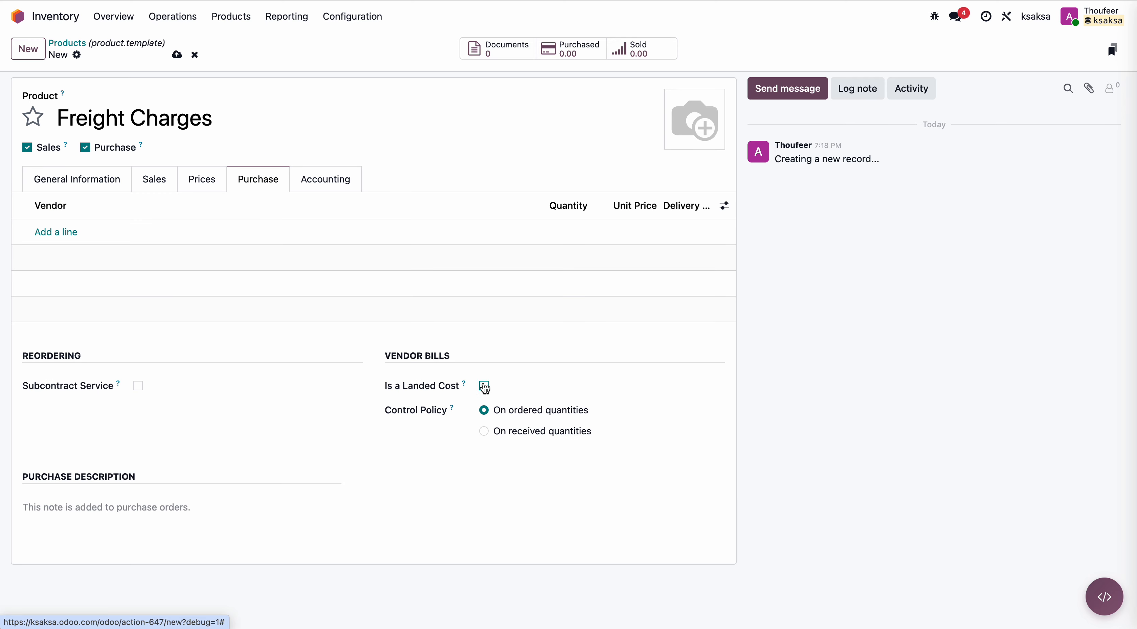
pyautogui.doubleClick(389, 386)
pyautogui.moveTo(399, 390); pyautogui.dragTo(457, 383)
pyautogui.click(485, 387)
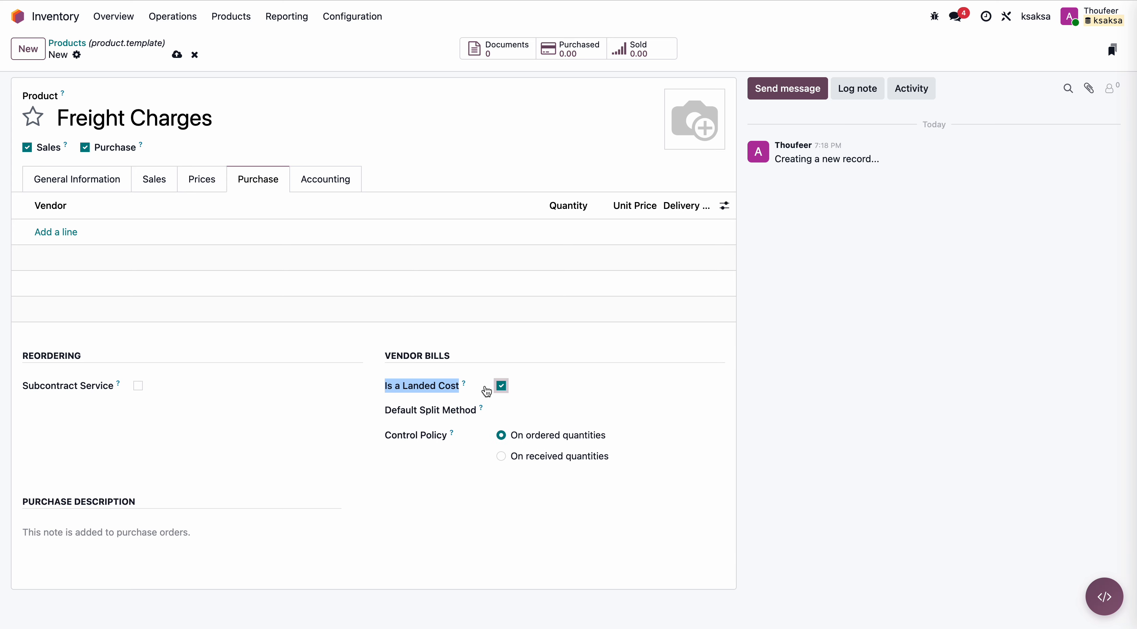
pyautogui.click(517, 413)
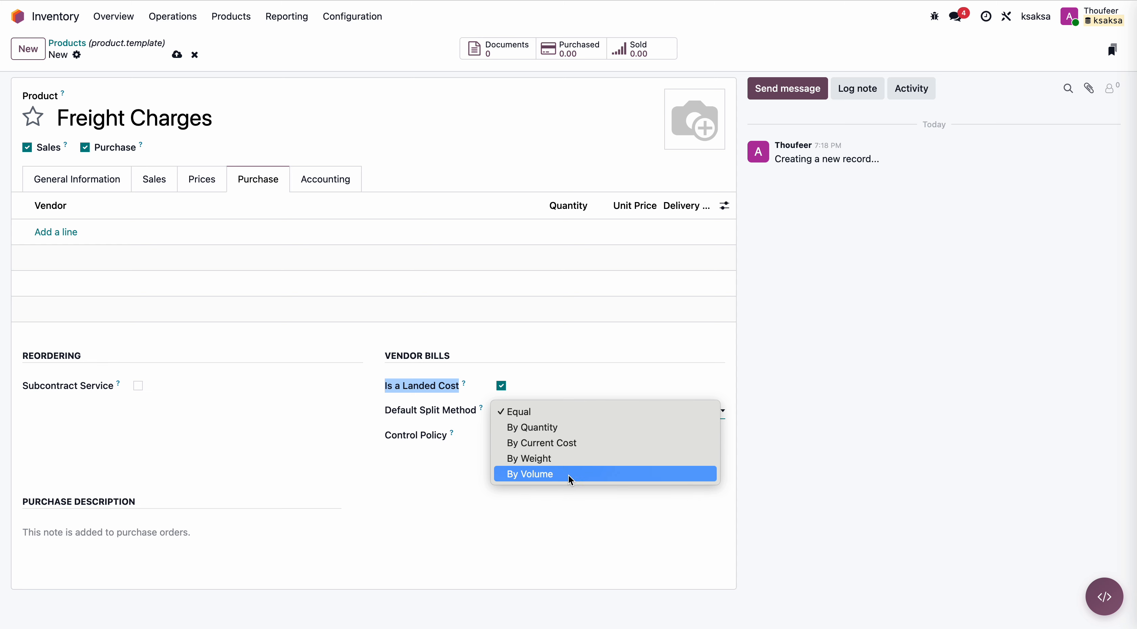
pyautogui.click(584, 448)
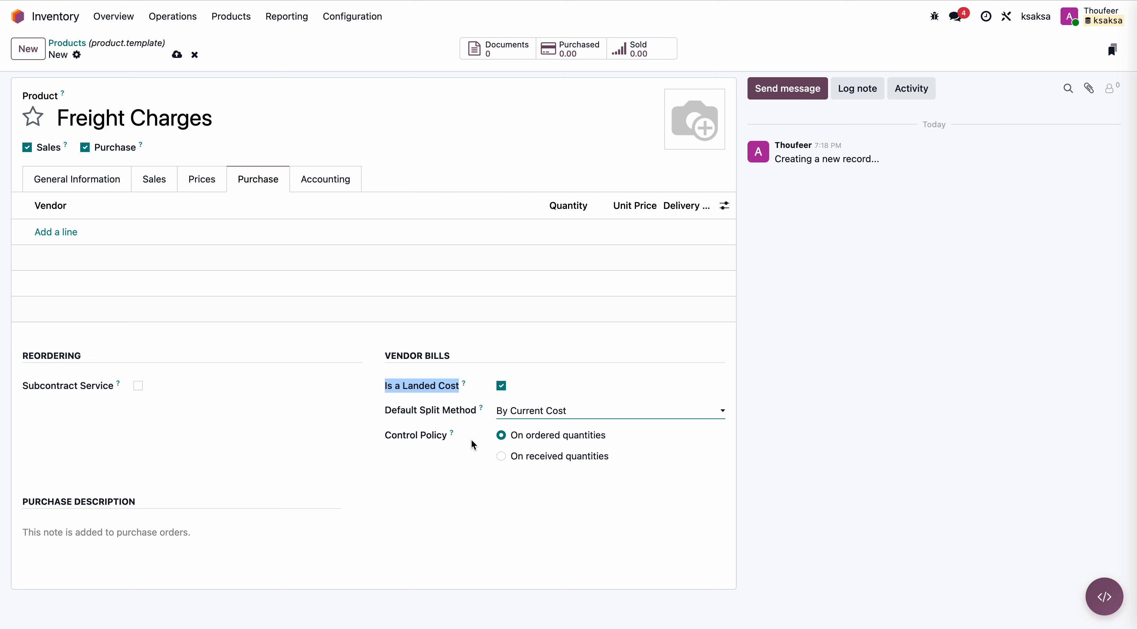
pyautogui.click(177, 54)
pyautogui.click(104, 174)
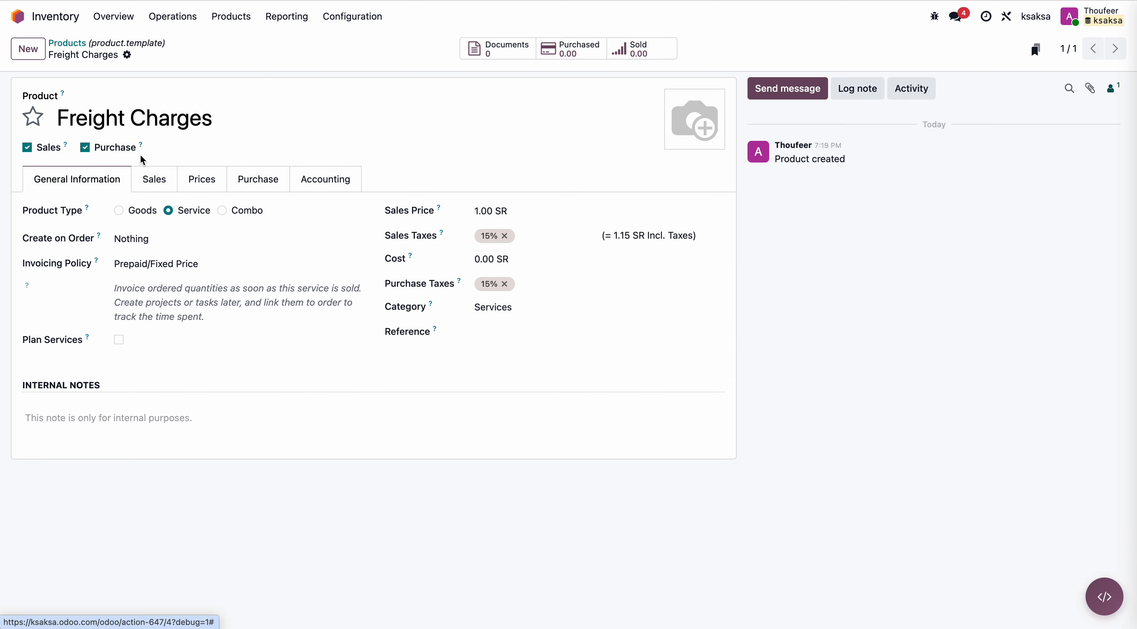
# Check the spreadsheet's landed cost items, then duplicate Freight Charges as Customs Duty, review the copy's landed cost settings and save it
pyautogui.hotkey('ctrl', 'Tab')
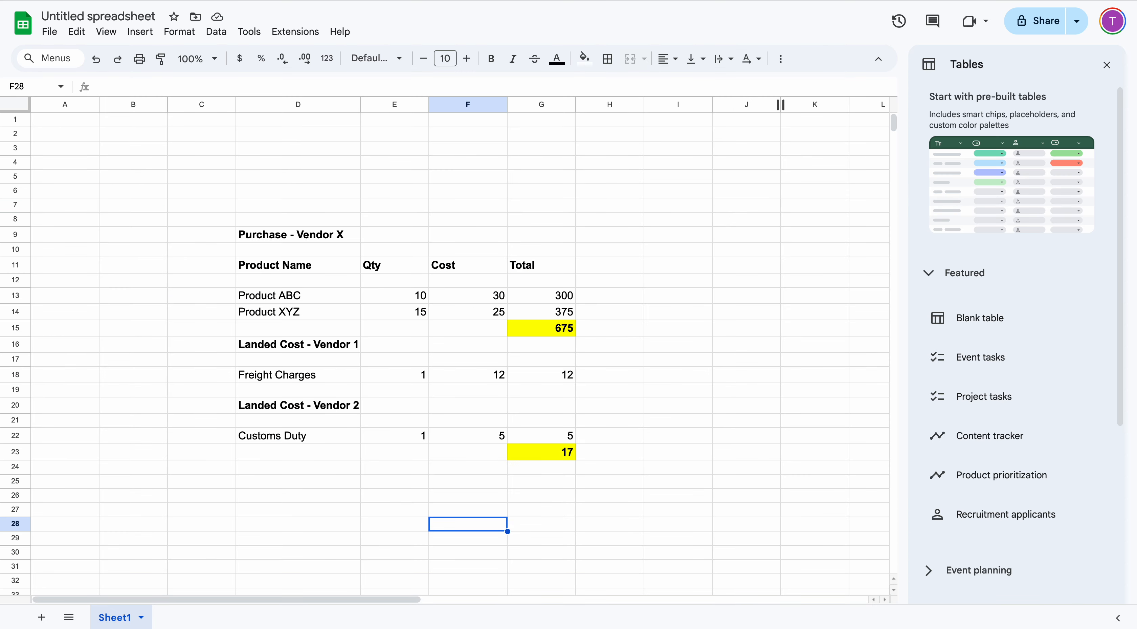
pyautogui.hotkey('ctrl', 'shift', 'Tab')
pyautogui.click(127, 54)
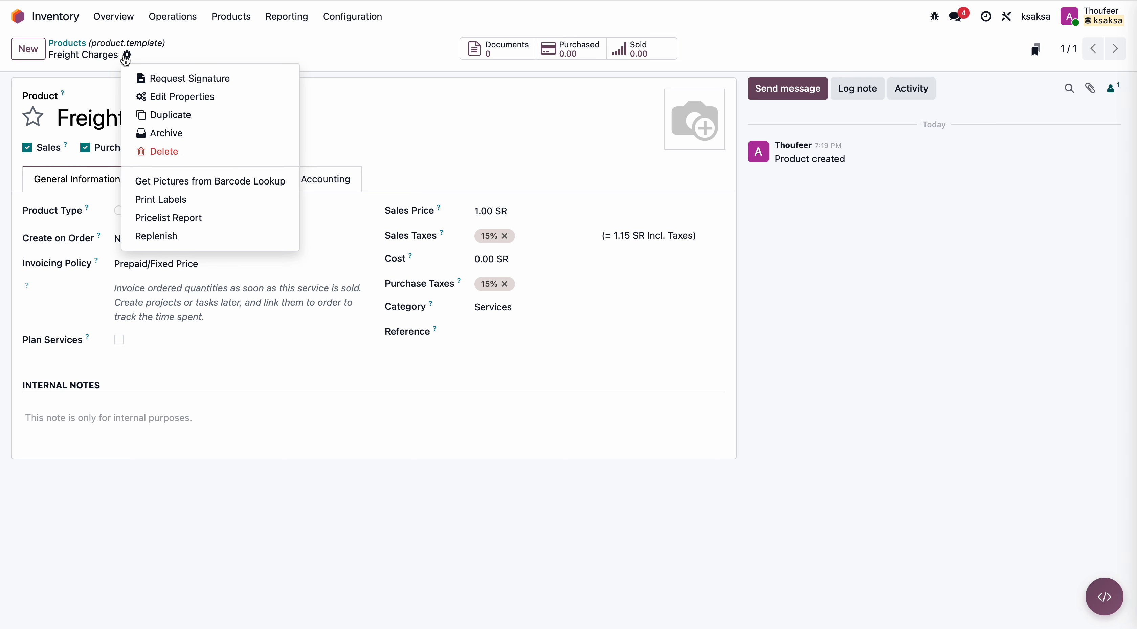
pyautogui.click(177, 114)
pyautogui.tripleClick(178, 116)
pyautogui.write('Customs')
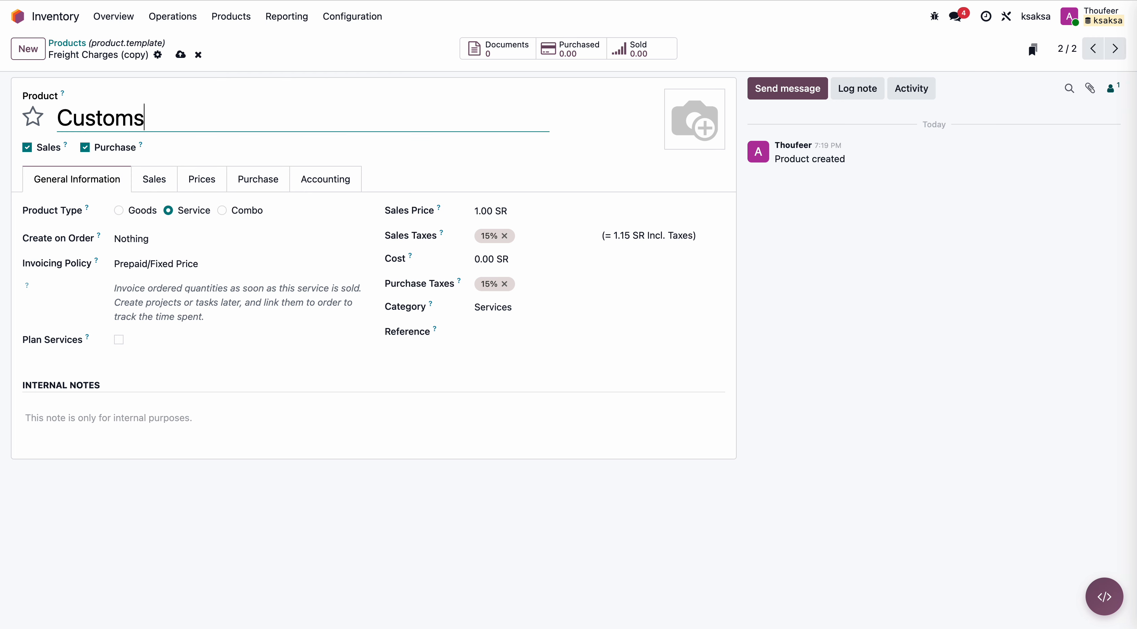
pyautogui.write(' Duty')
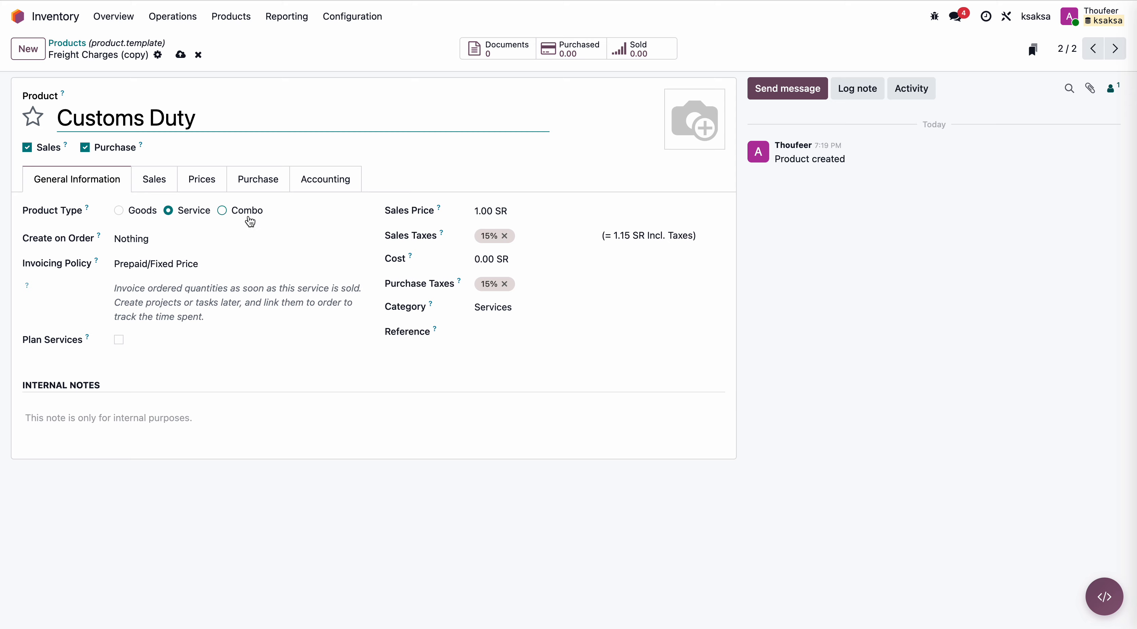
pyautogui.click(253, 181)
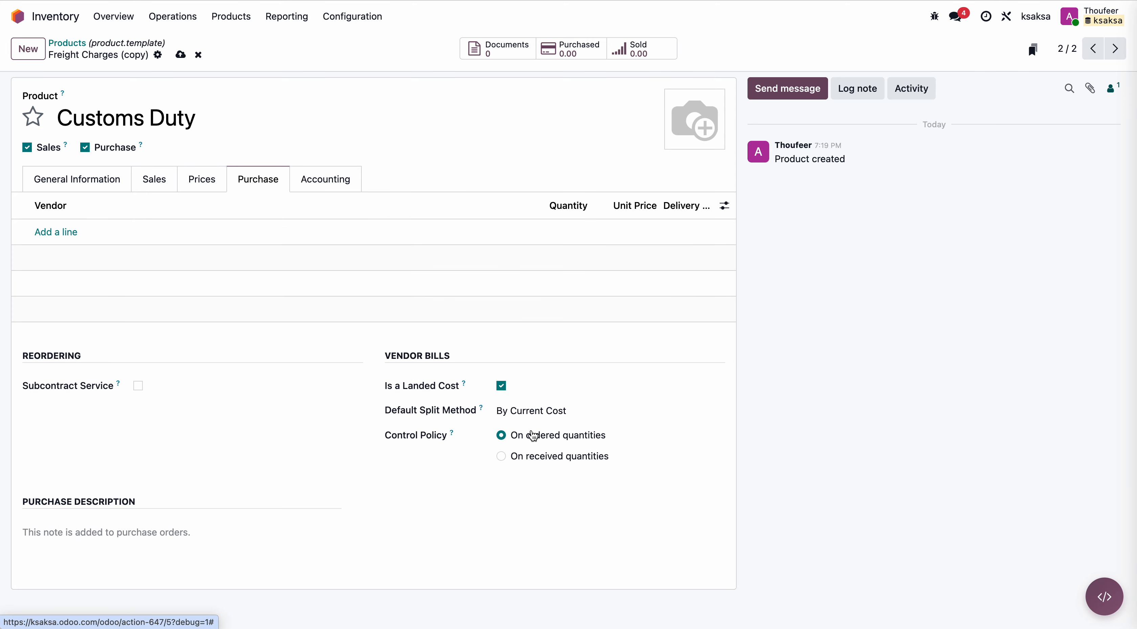
pyautogui.click(180, 54)
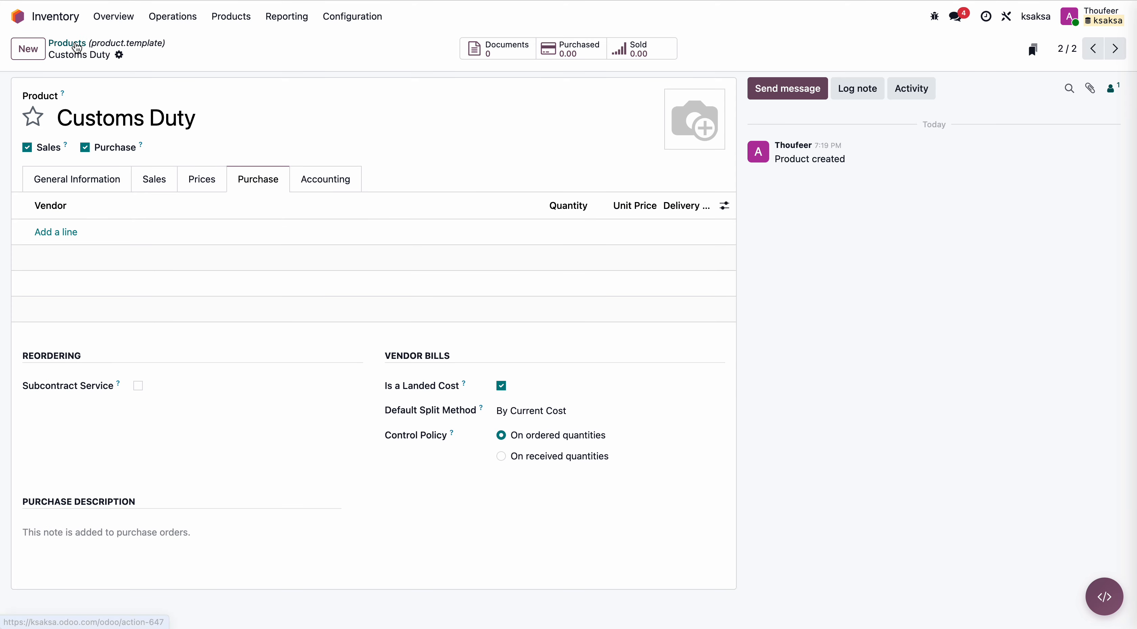
# Start a new request for quotation in Purchase and create Vendor X as its vendor
pyautogui.click(70, 43)
pyautogui.click(469, 48)
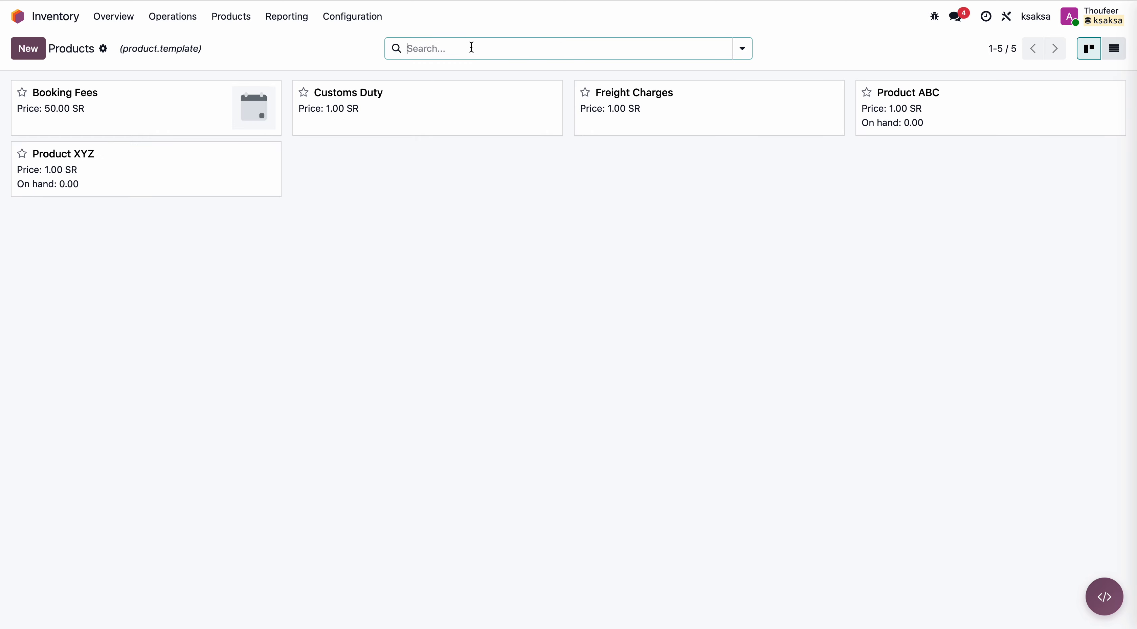
pyautogui.click(18, 20)
pyautogui.click(782, 248)
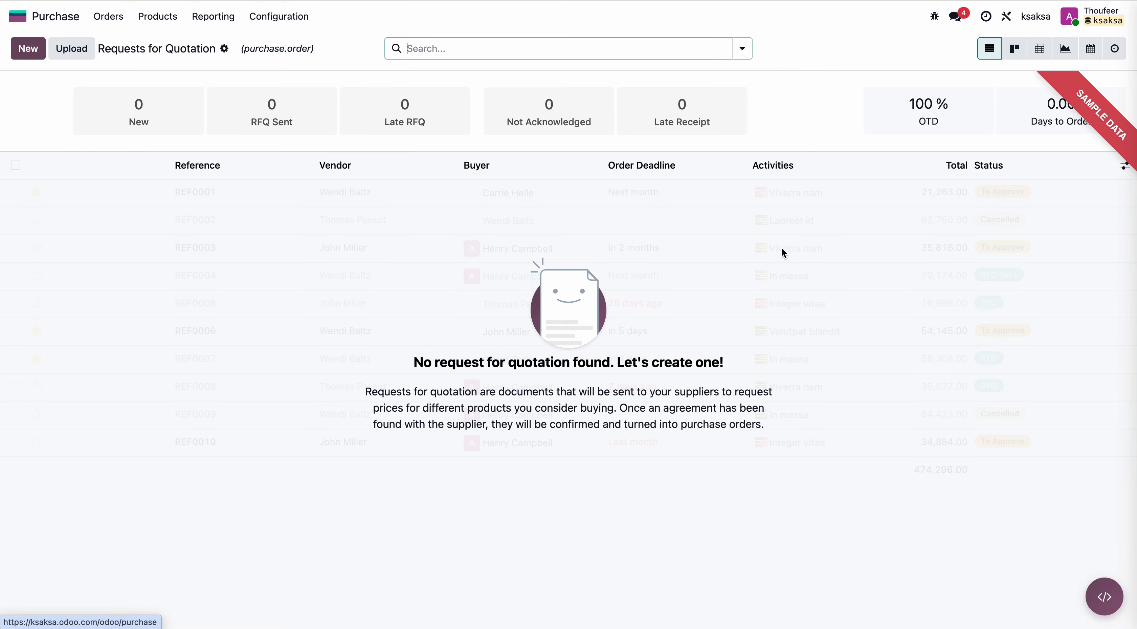
pyautogui.click(28, 48)
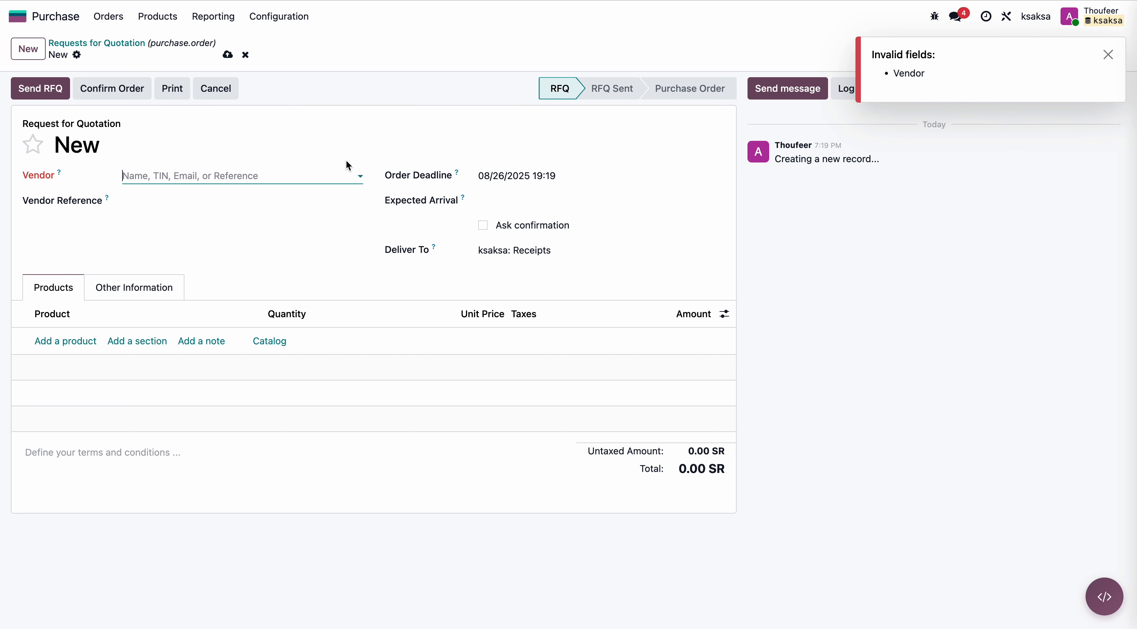
pyautogui.write('Vendor X')
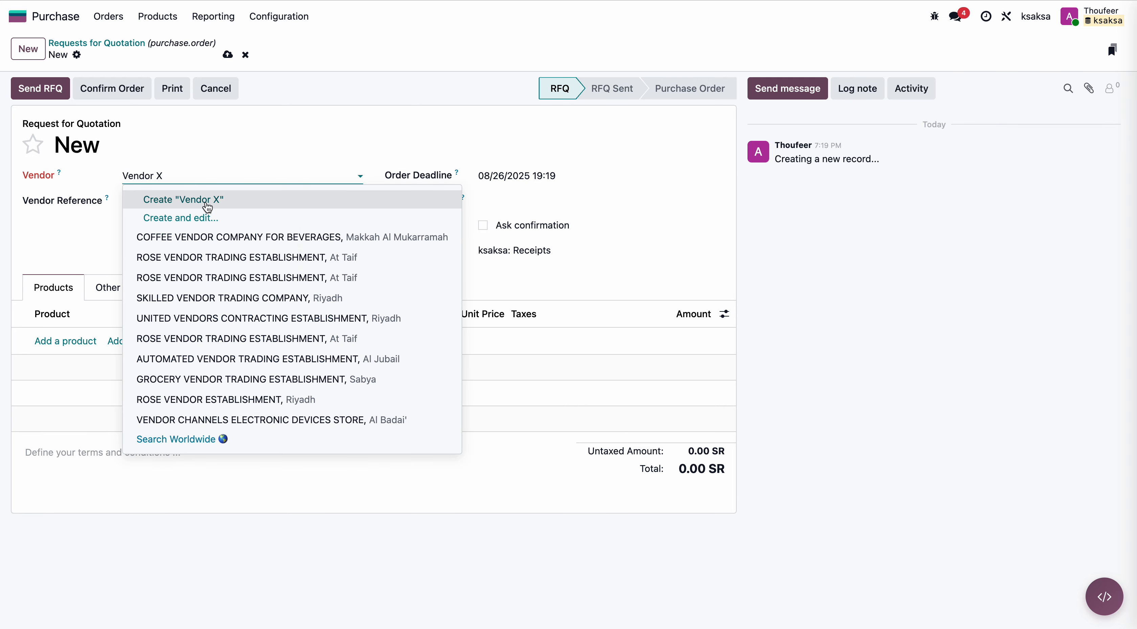
pyautogui.click(204, 199)
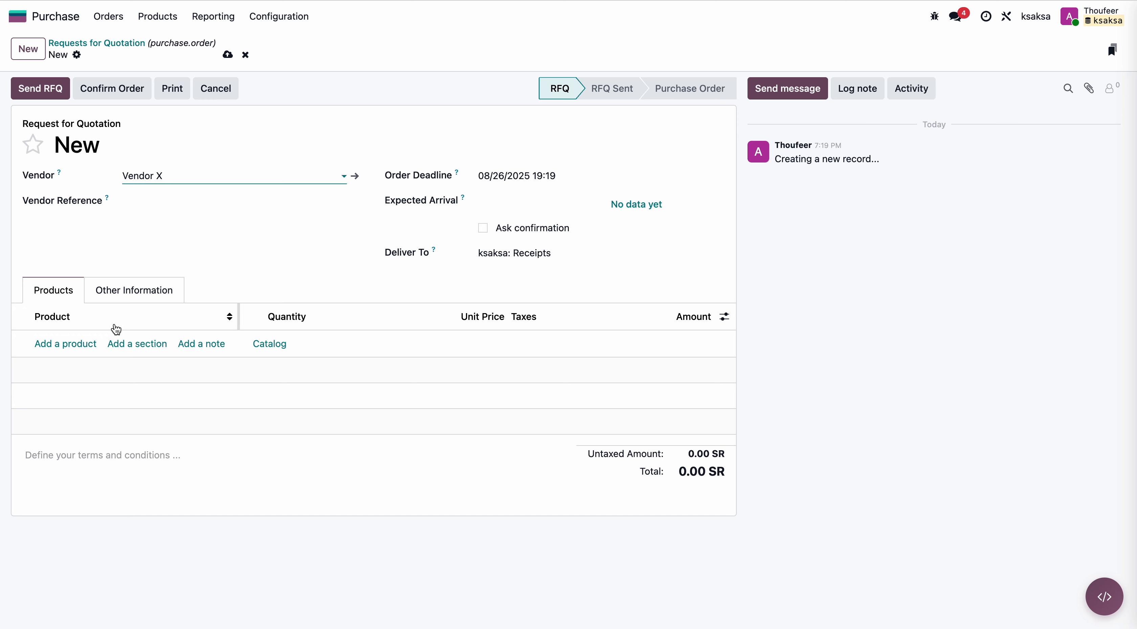
pyautogui.click(70, 344)
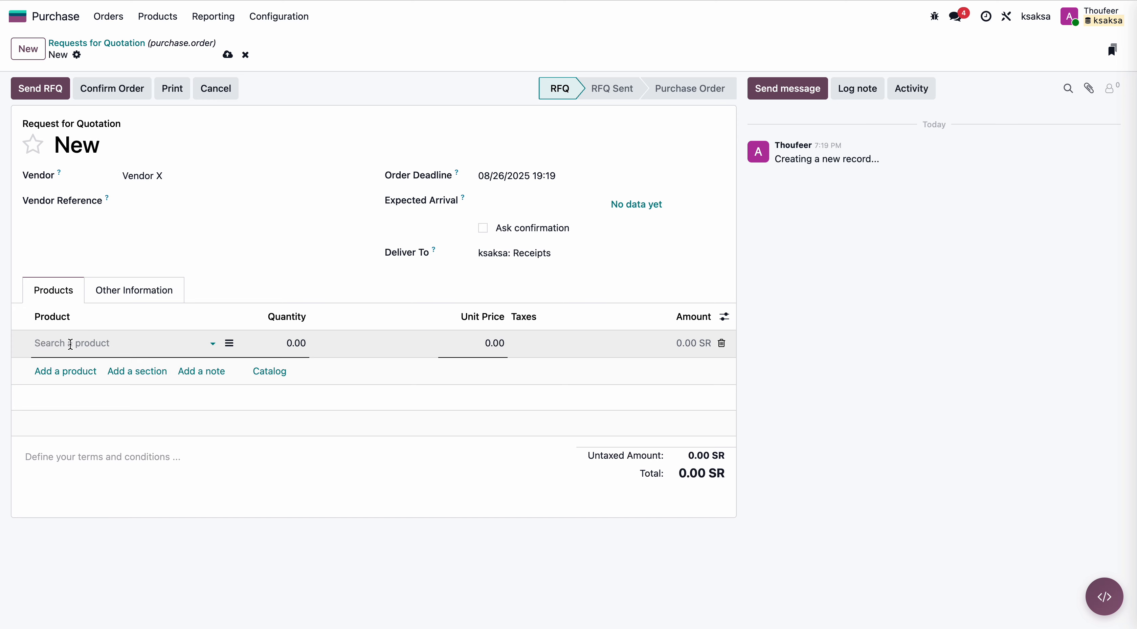
pyautogui.click(215, 258)
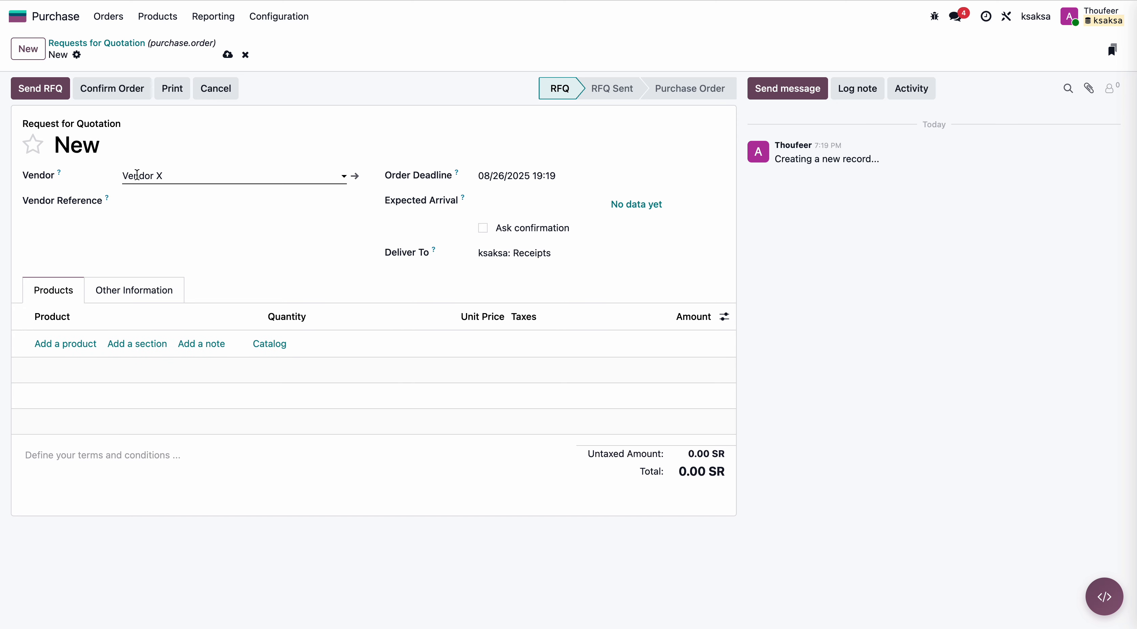
# Activate the AED currency in Accounting, add a rate line dated 08/26/2025 with the default rate, and save it
pyautogui.click(18, 16)
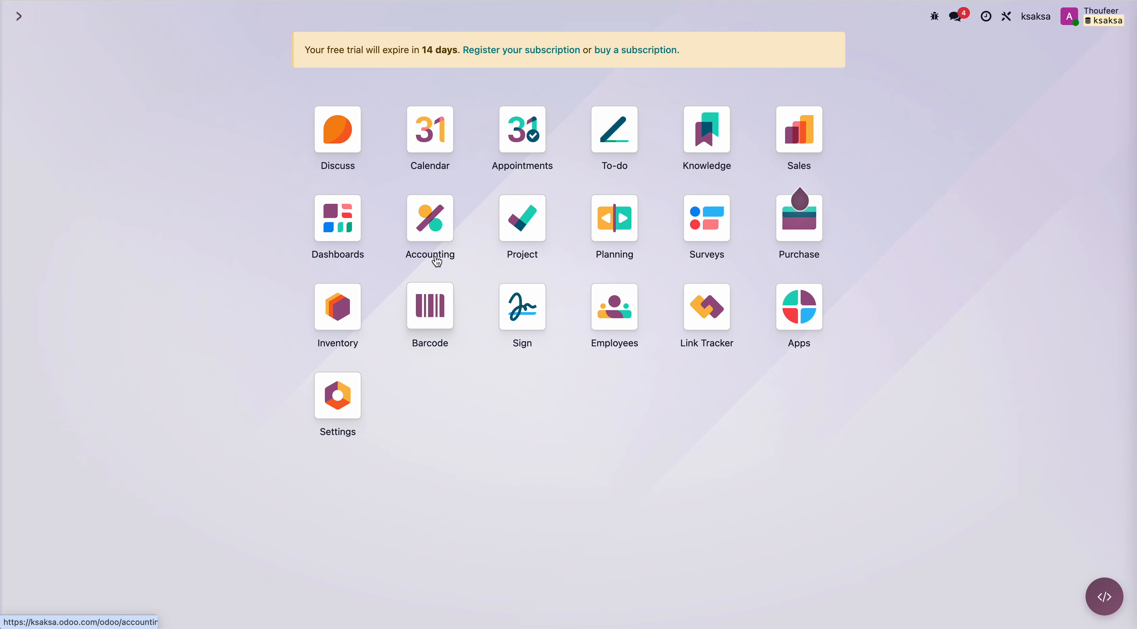
pyautogui.click(431, 229)
pyautogui.click(429, 17)
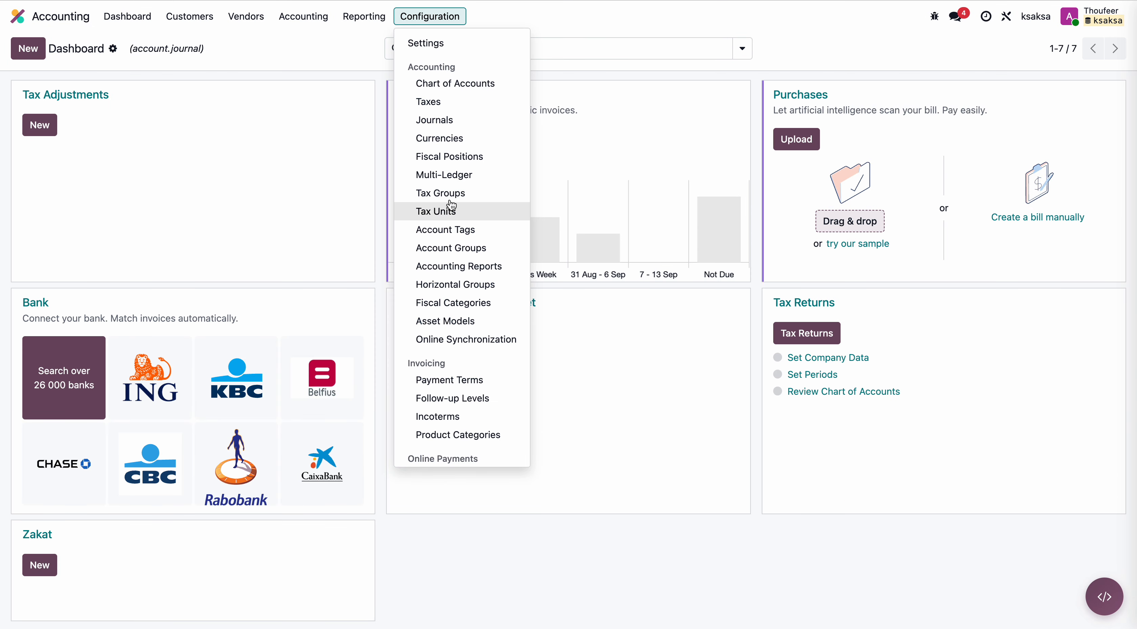
pyautogui.click(448, 137)
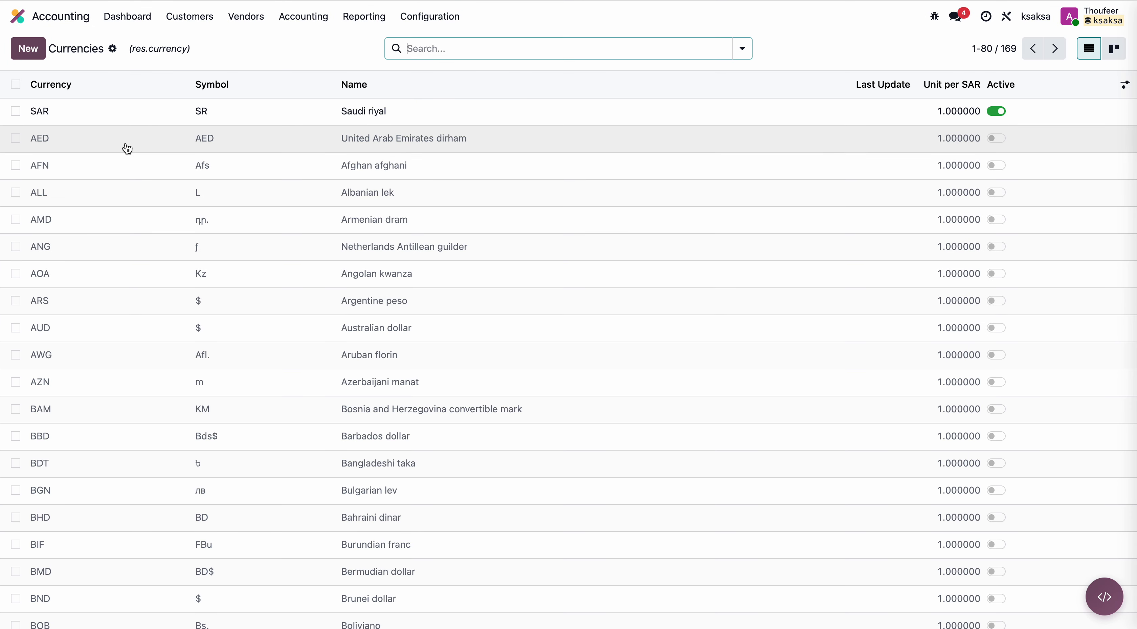
pyautogui.click(127, 148)
pyautogui.click(95, 178)
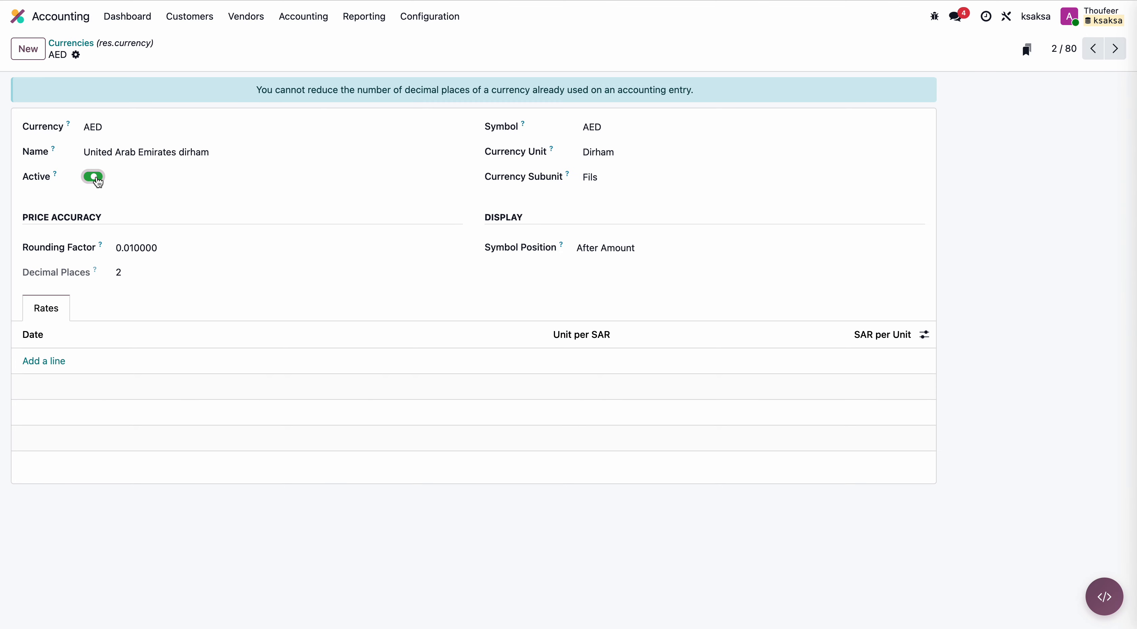
pyautogui.click(53, 362)
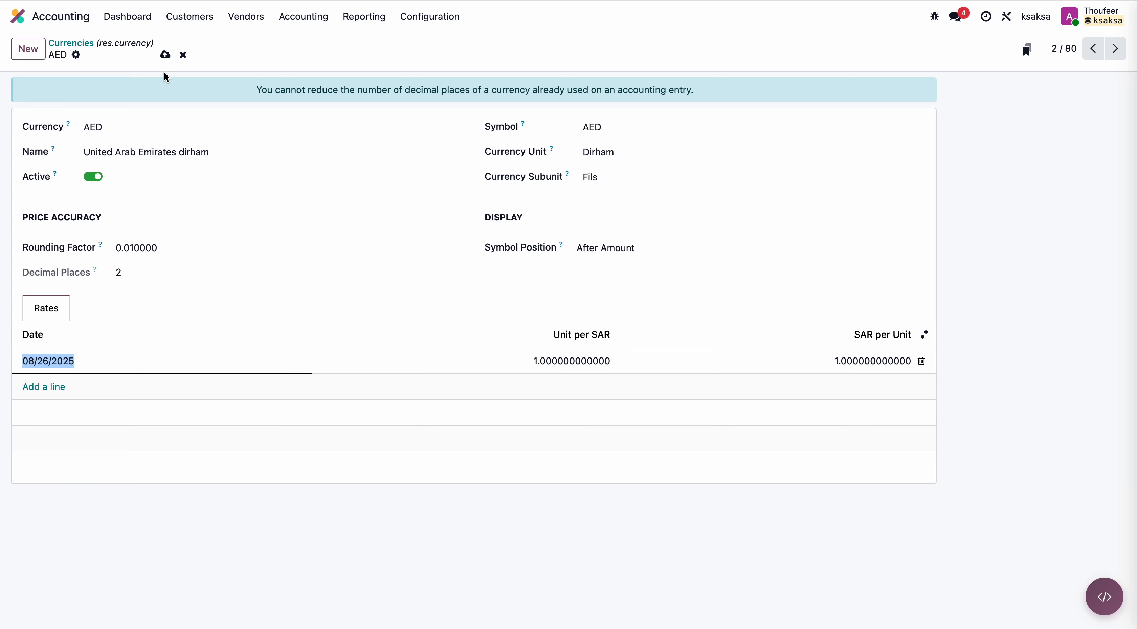
pyautogui.click(165, 54)
pyautogui.click(71, 43)
# Reopen the Vendor X request for quotation in Purchase and reselect Vendor X as its vendor
pyautogui.click(28, 24)
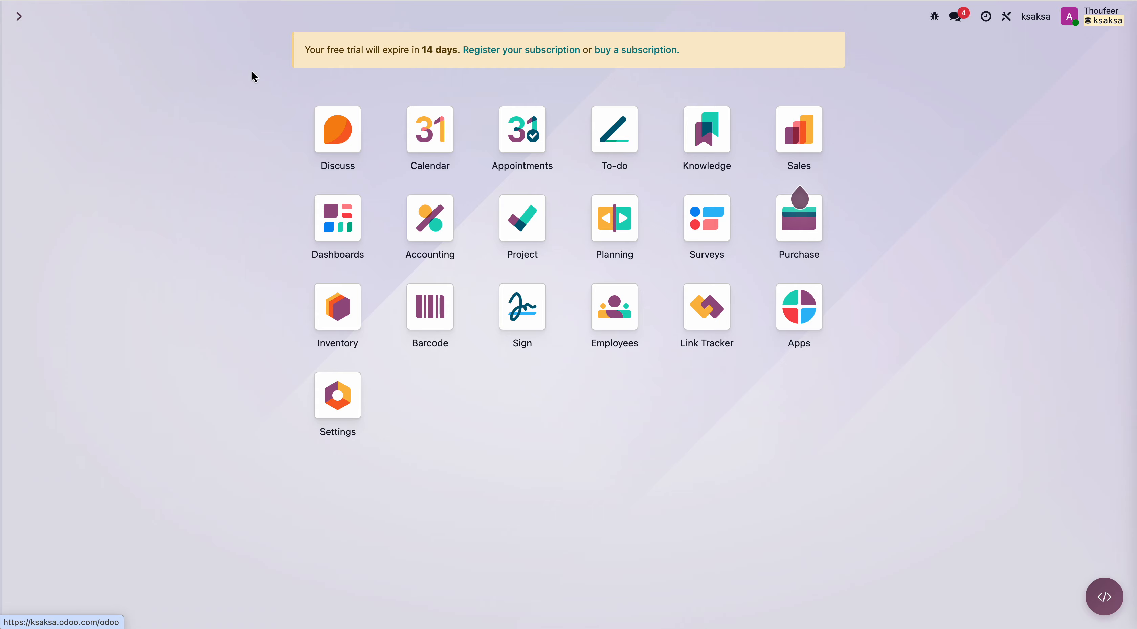
pyautogui.click(786, 241)
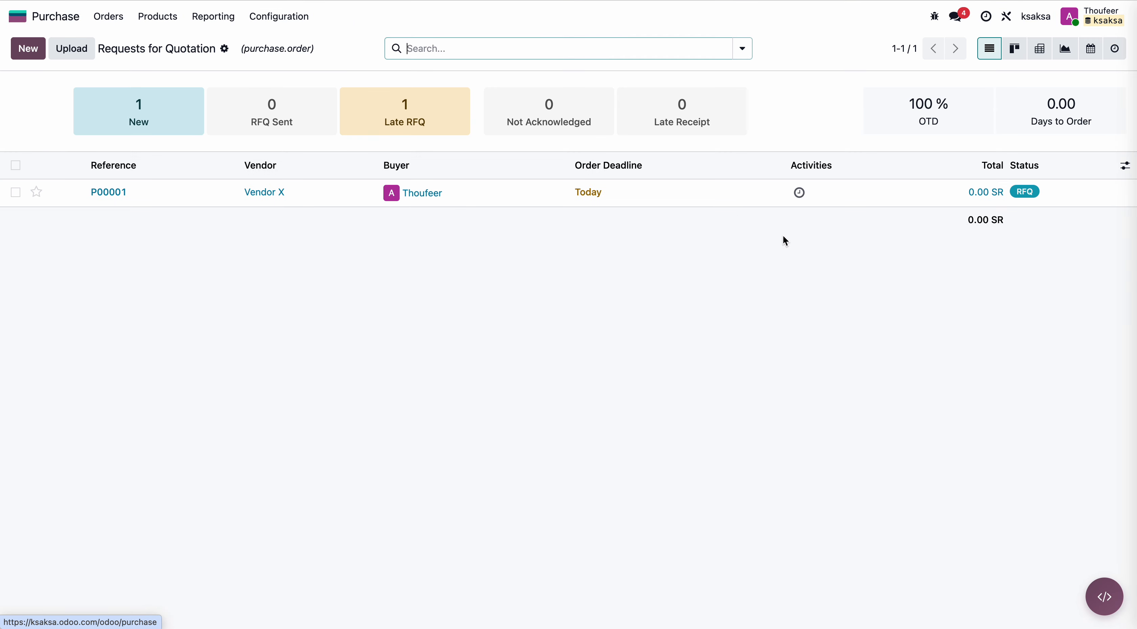
pyautogui.click(161, 194)
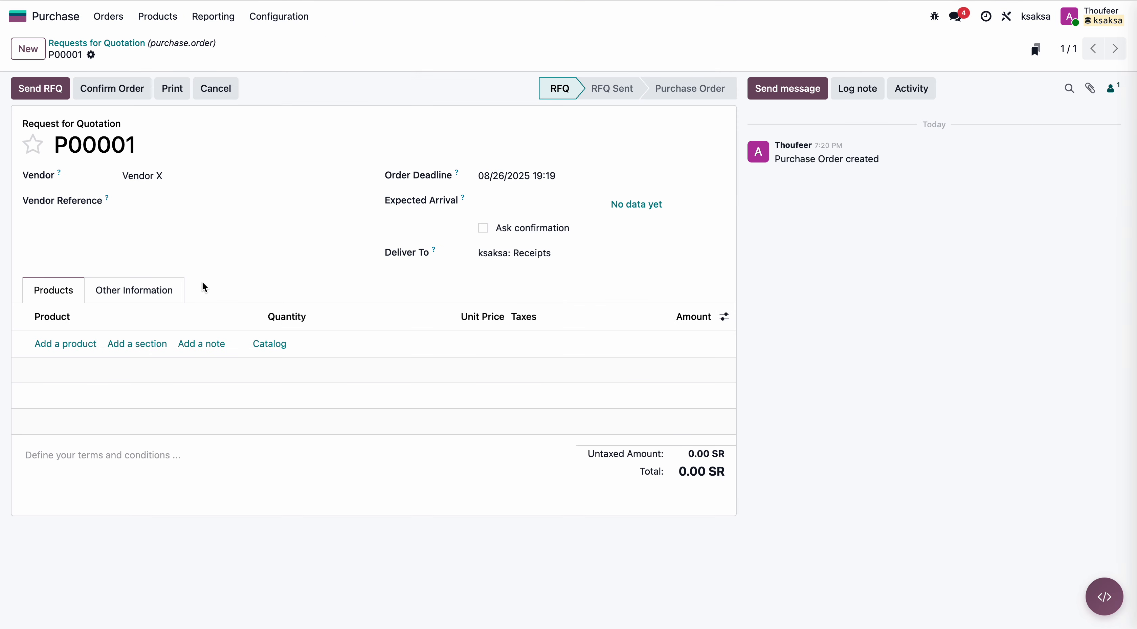
pyautogui.click(207, 172)
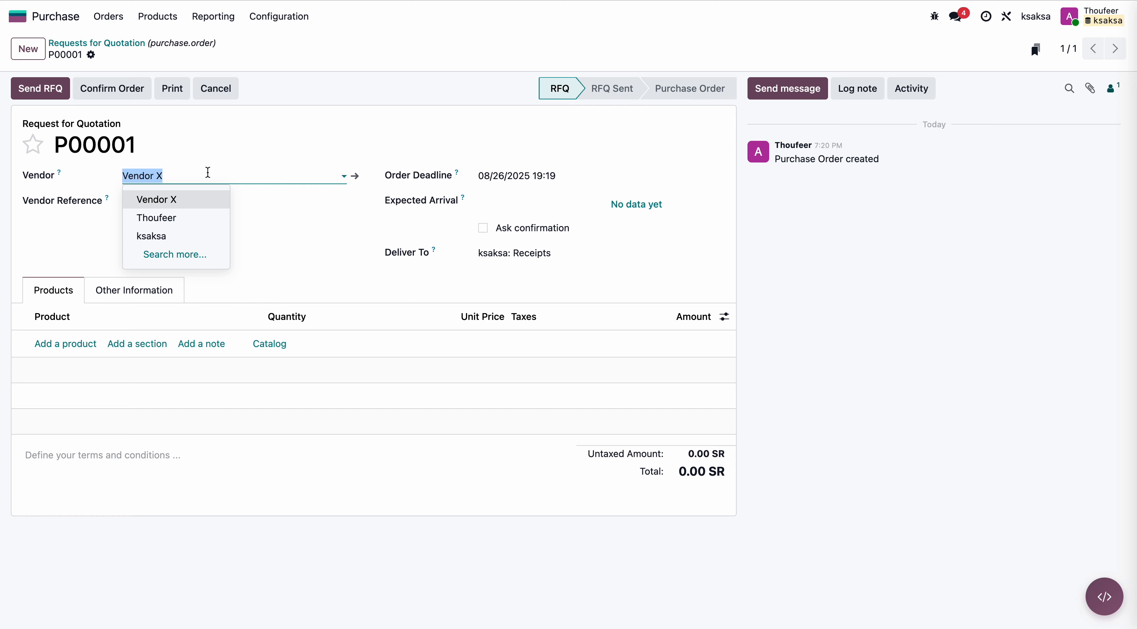
pyautogui.click(198, 199)
pyautogui.click(228, 56)
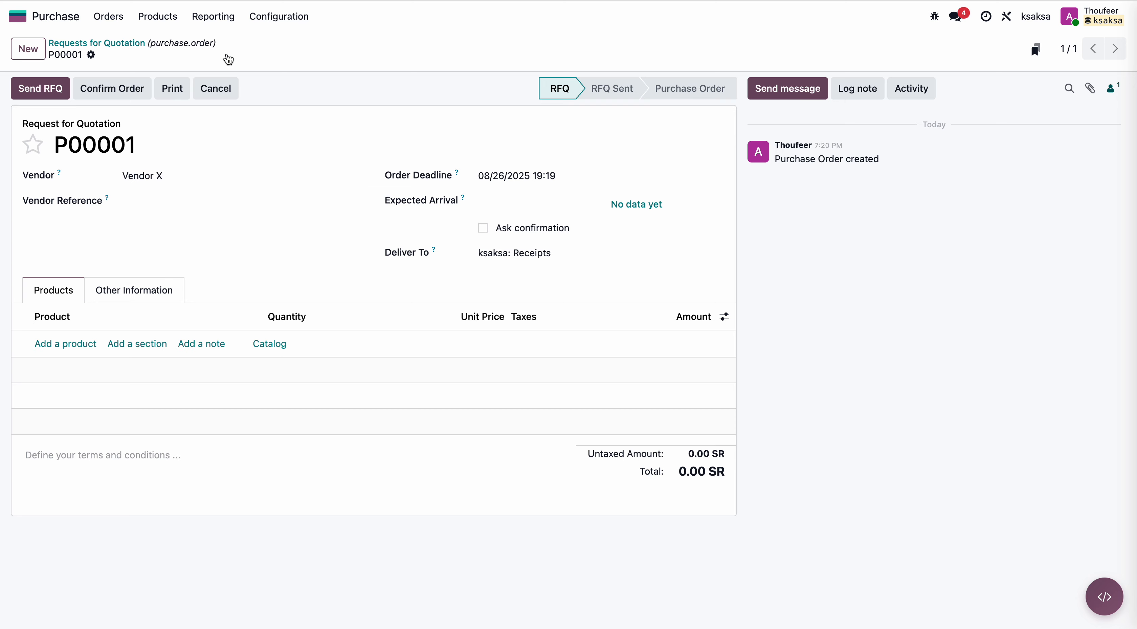
# Check the active currencies in Accounting's currency list
pyautogui.click(55, 16)
pyautogui.click(17, 16)
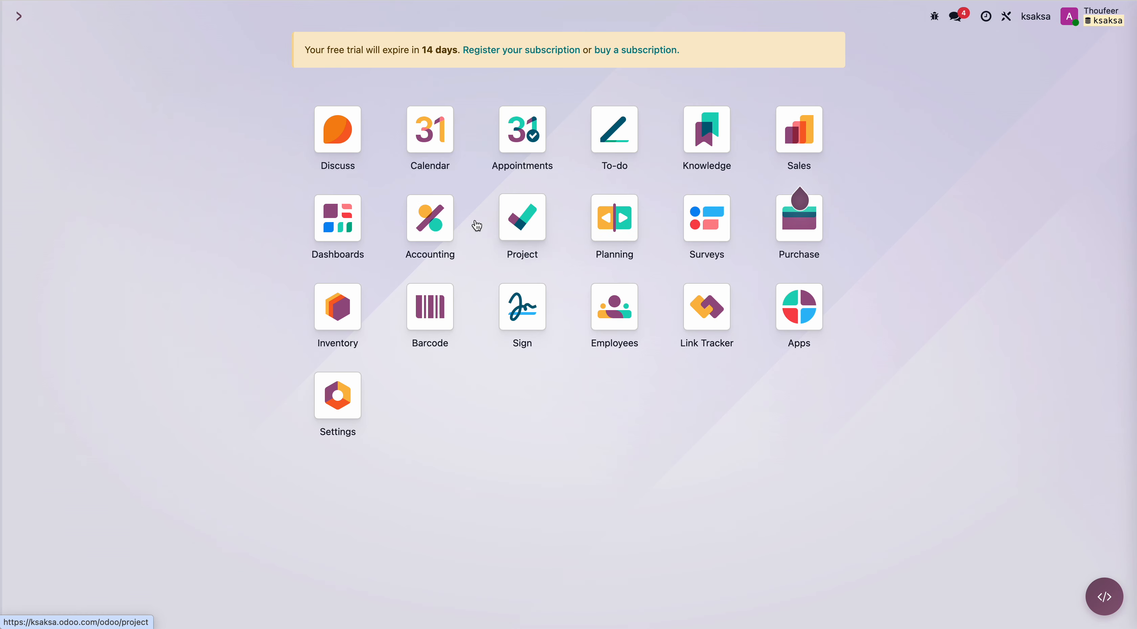
pyautogui.click(443, 197)
pyautogui.click(427, 18)
pyautogui.click(448, 137)
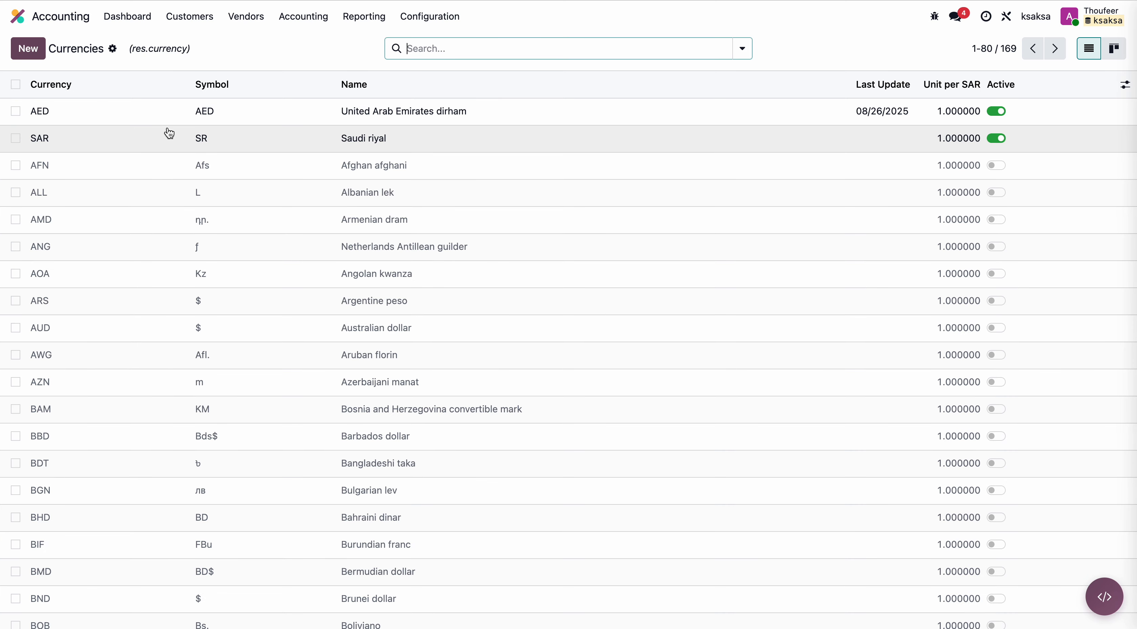
pyautogui.click(17, 17)
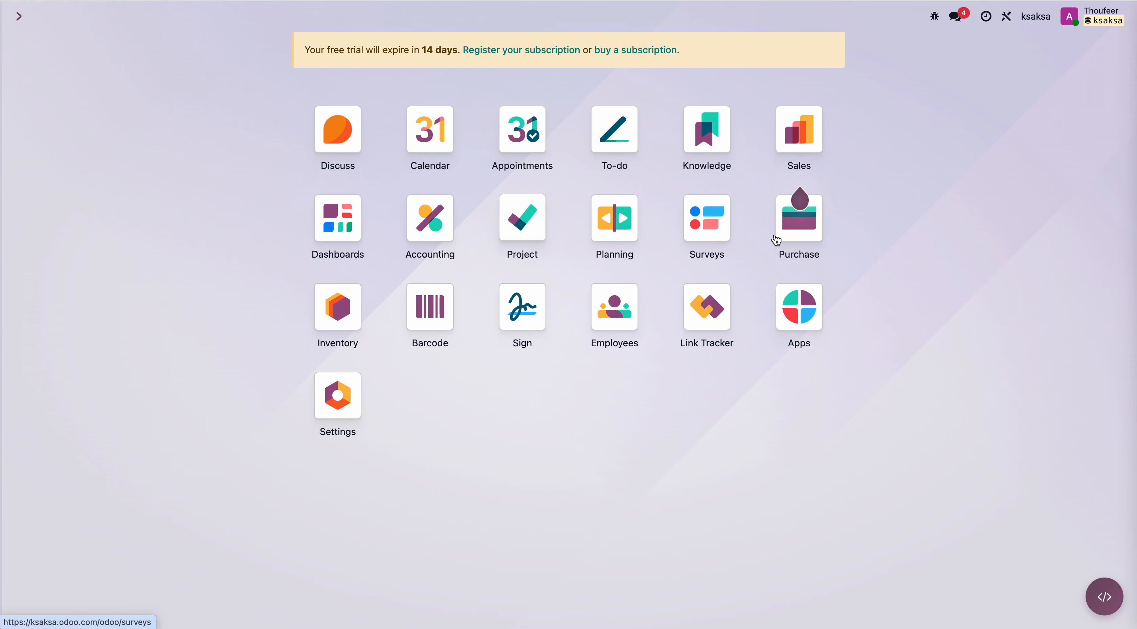
# Try to delete the Vendor X request for quotation from the Purchase list
pyautogui.click(796, 237)
pyautogui.click(16, 192)
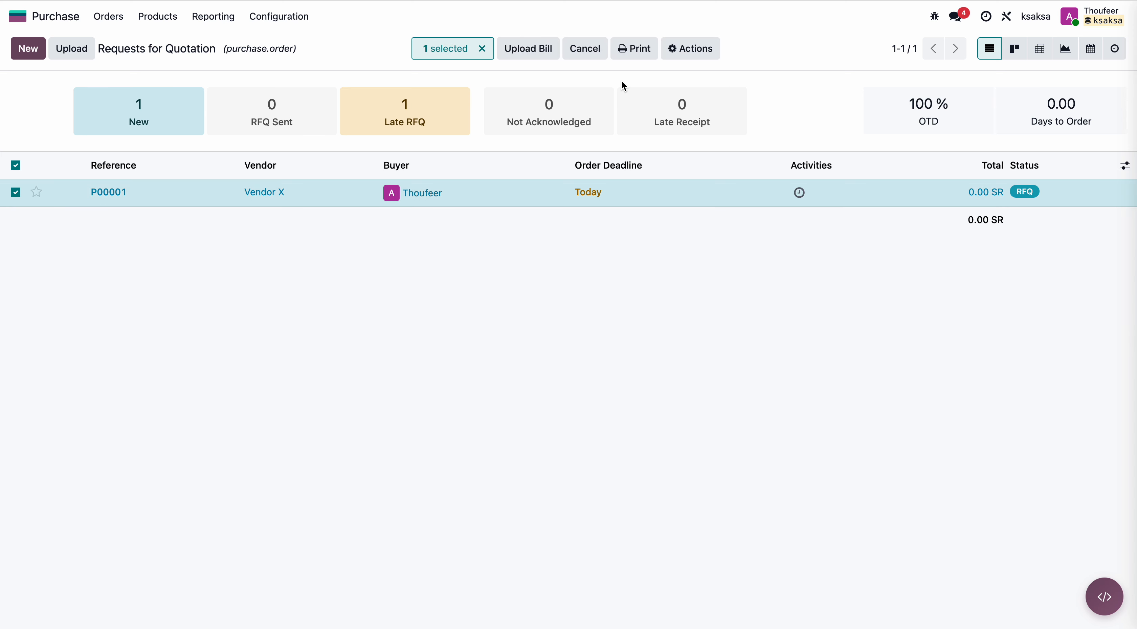
pyautogui.click(688, 49)
pyautogui.click(702, 132)
pyautogui.click(388, 376)
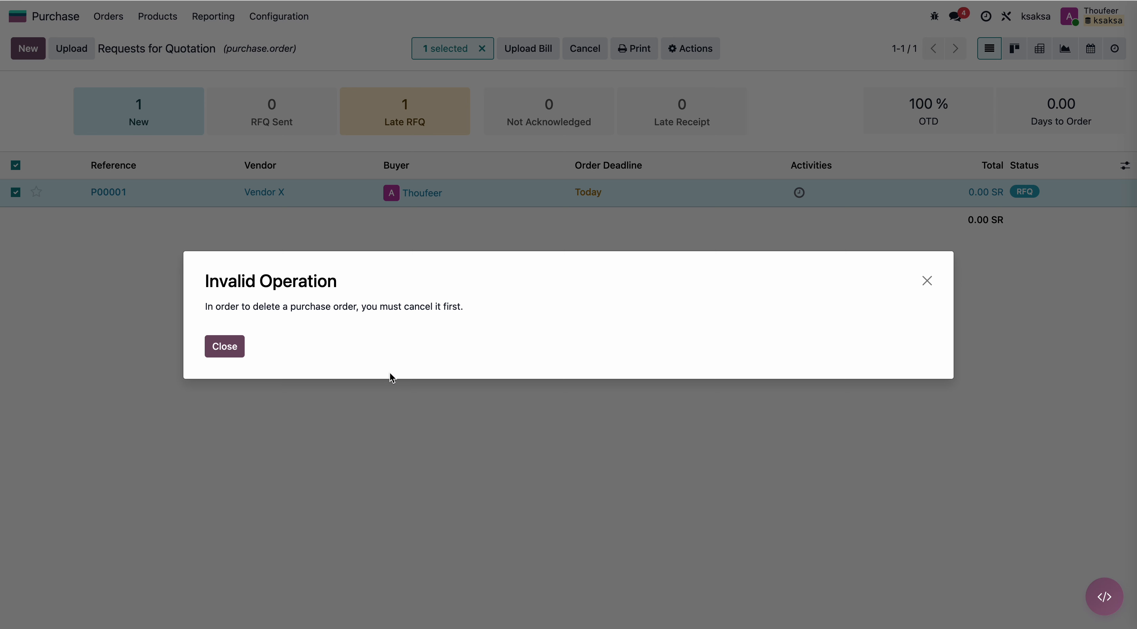
pyautogui.click(218, 338)
pyautogui.click(12, 196)
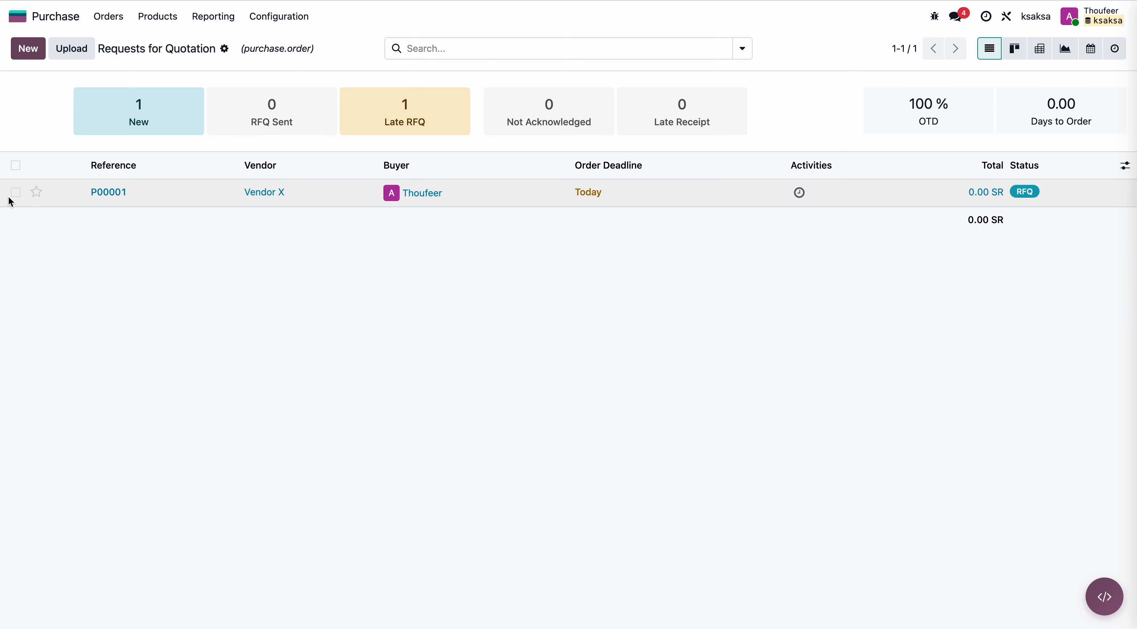
# Cancel the Vendor X request for quotation and delete it
pyautogui.click(63, 203)
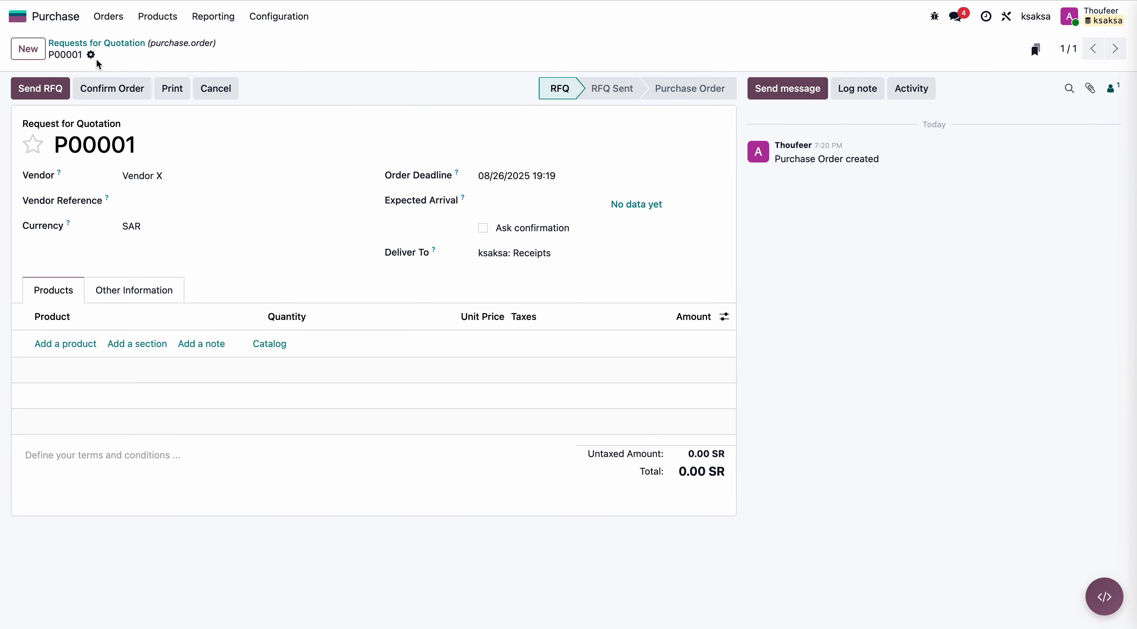
pyautogui.click(220, 92)
pyautogui.click(91, 55)
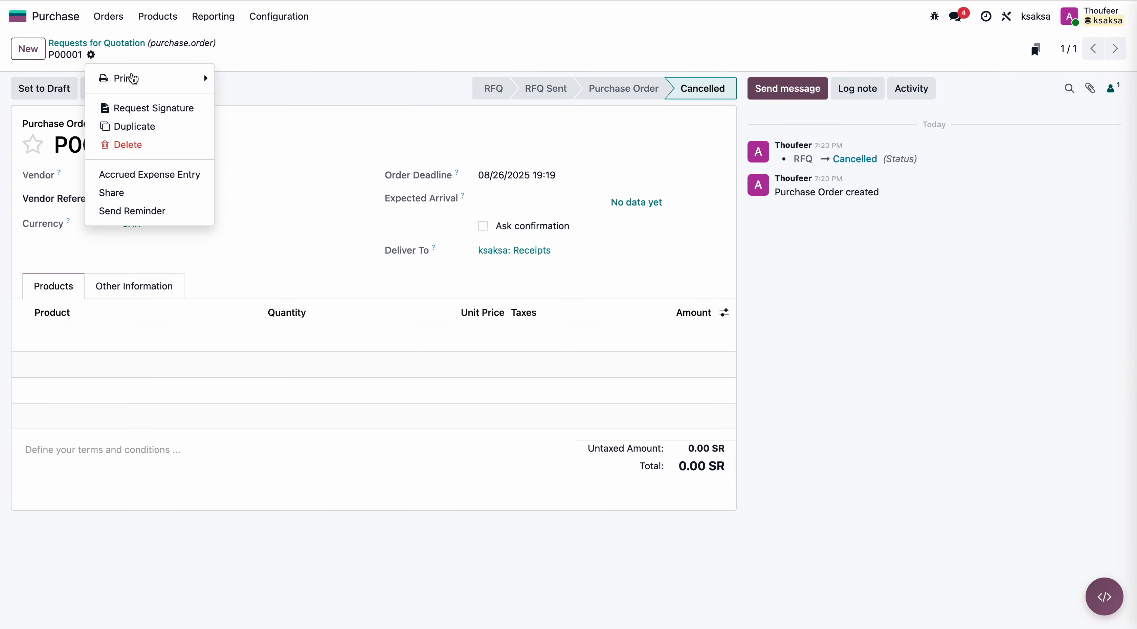
pyautogui.click(132, 145)
pyautogui.click(380, 379)
# Create a new request for quotation for Vendor X with AED as the currency
pyautogui.click(28, 49)
pyautogui.write('vend')
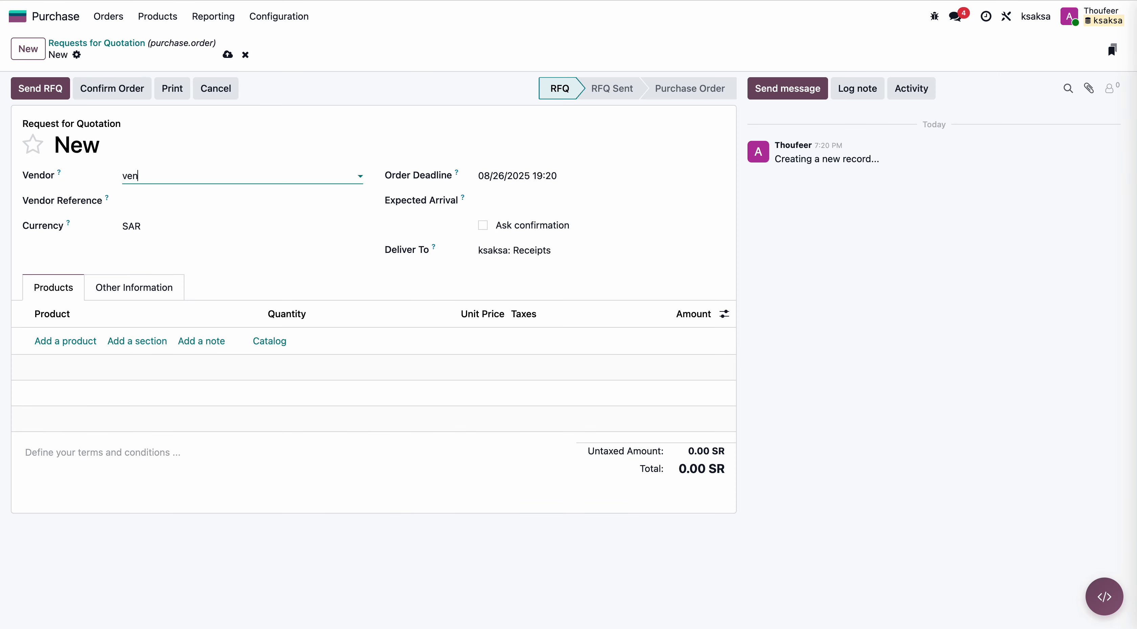
pyautogui.click(147, 200)
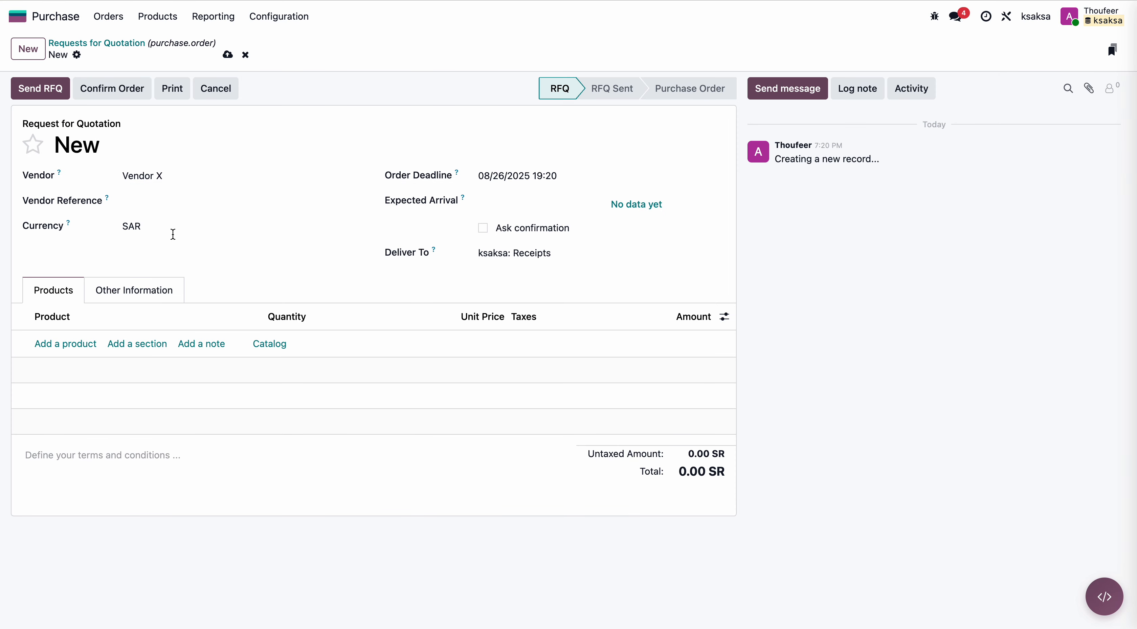
pyautogui.click(177, 226)
pyautogui.click(166, 255)
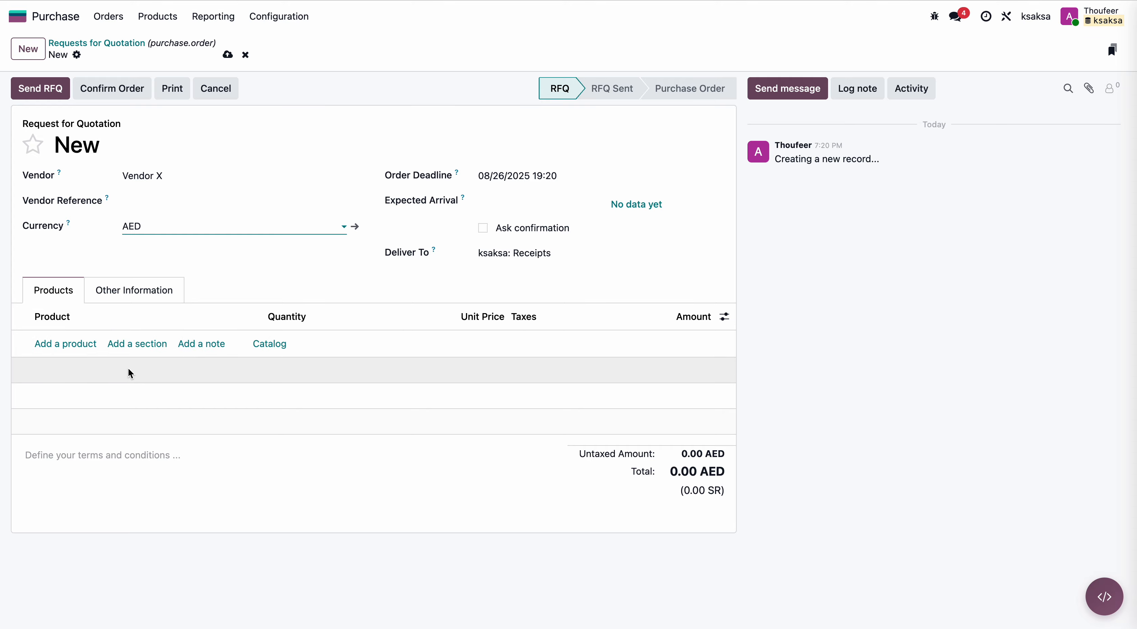
# Add Product ABC to the request for quotation with quantity 10, unit price 30 and 0% tax
pyautogui.click(80, 345)
pyautogui.write('prod')
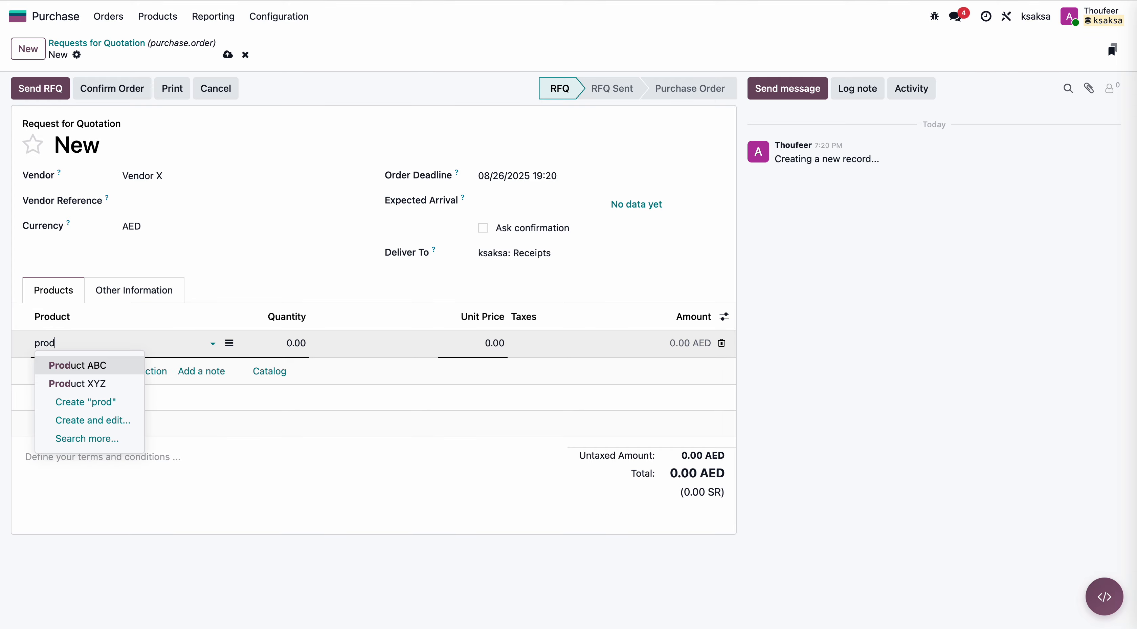
pyautogui.click(84, 366)
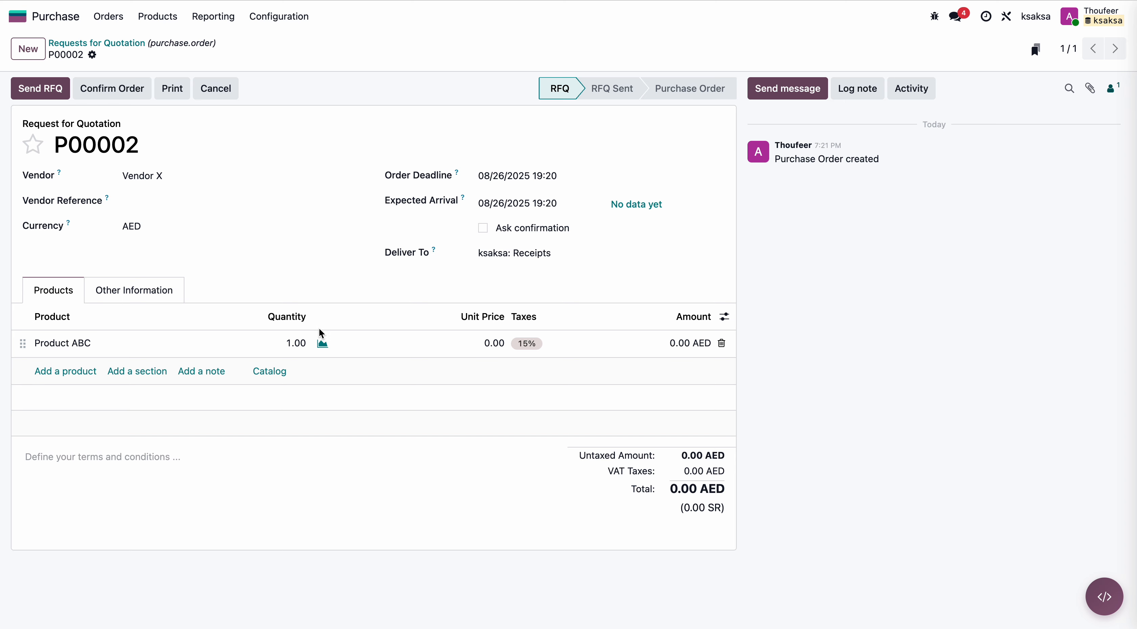
pyautogui.click(321, 333)
pyautogui.write('10')
pyautogui.click(454, 346)
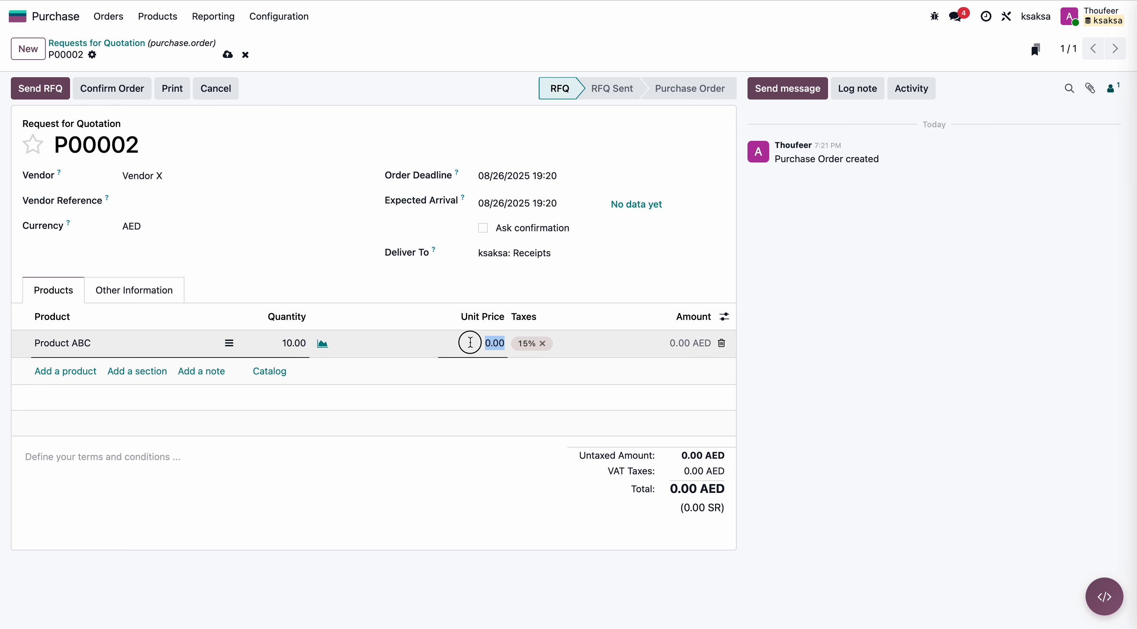
pyautogui.write('30')
pyautogui.click(542, 344)
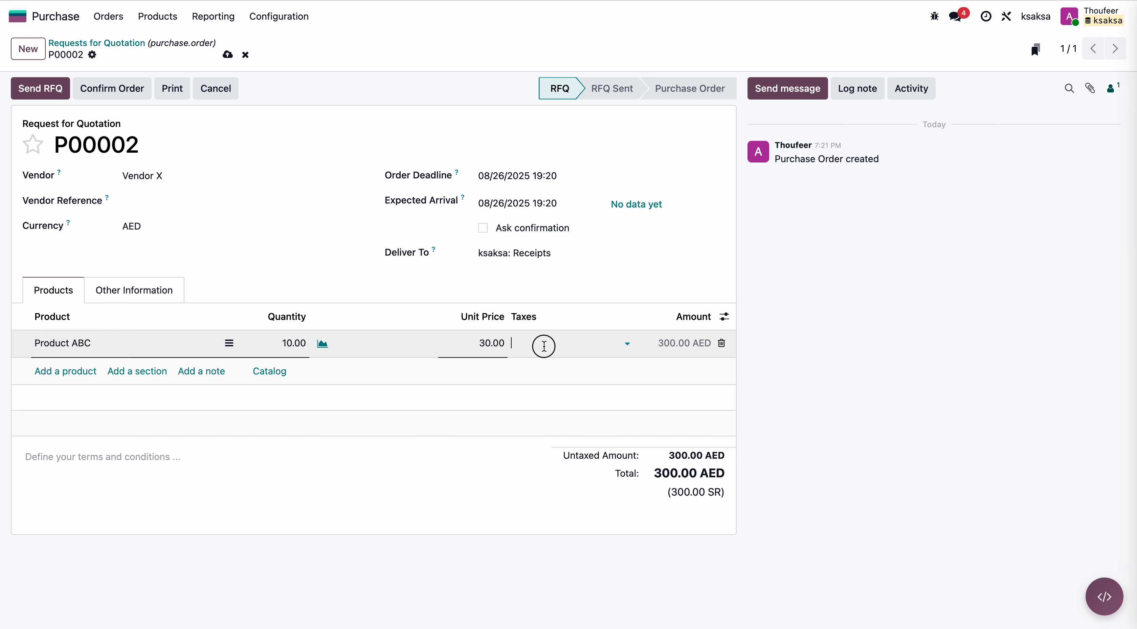
pyautogui.click(544, 346)
pyautogui.click(569, 419)
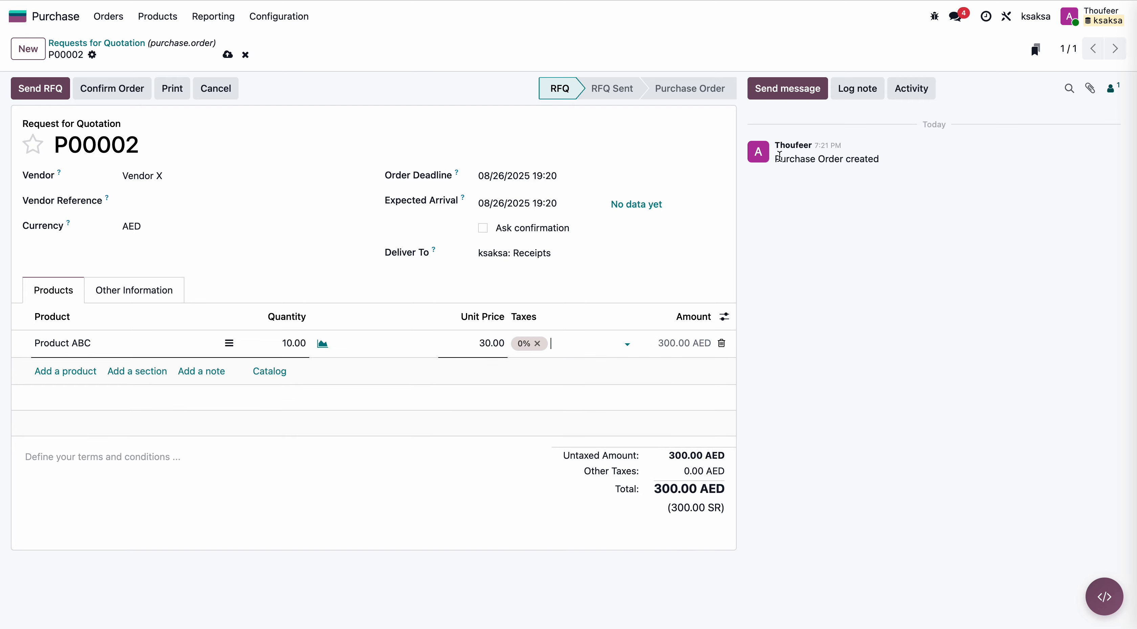
# Add Product XYZ to the request for quotation with quantity 15, unit price 25 and 0% tax
pyautogui.hotkey('ctrl', 'Tab')
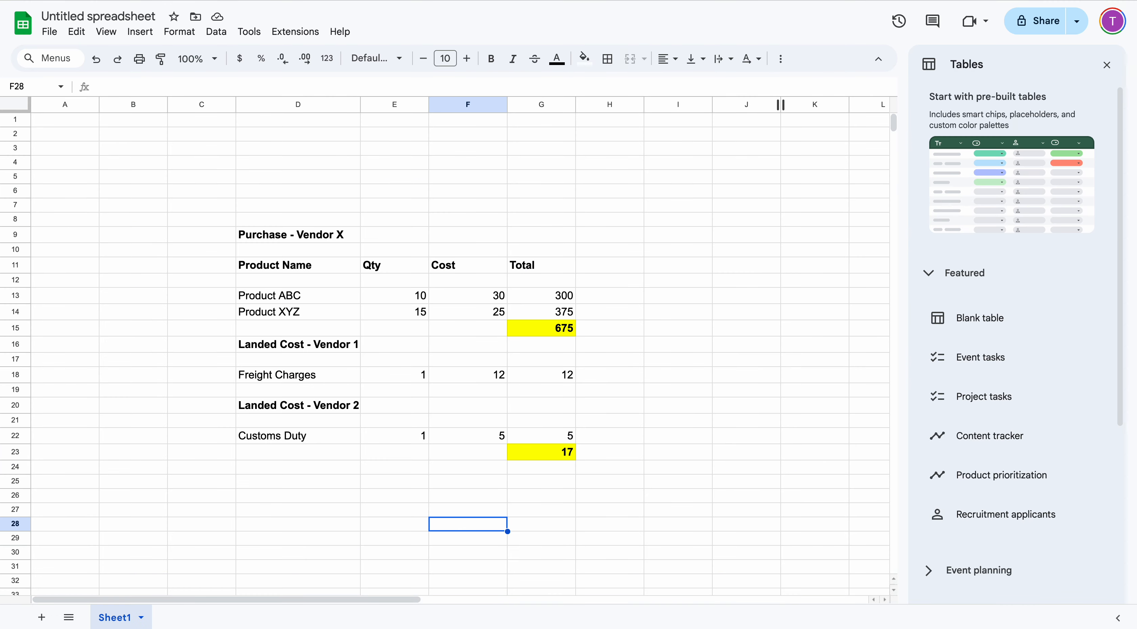
pyautogui.hotkey('ctrl', 'shift', 'Tab')
pyautogui.click(68, 370)
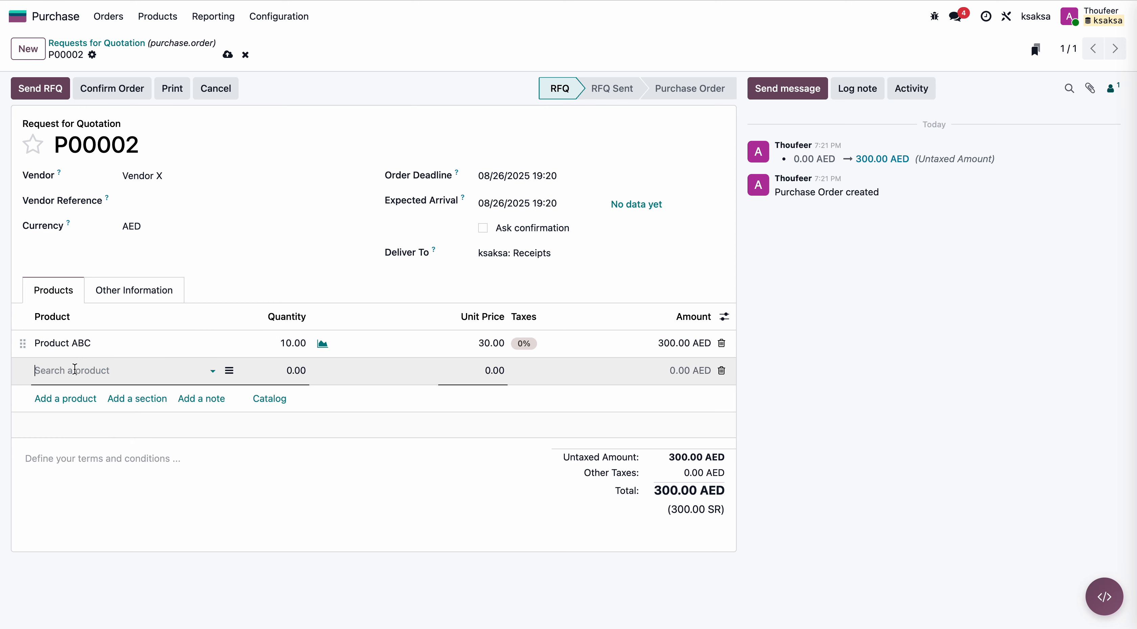
pyautogui.write('xyz')
pyautogui.click(52, 387)
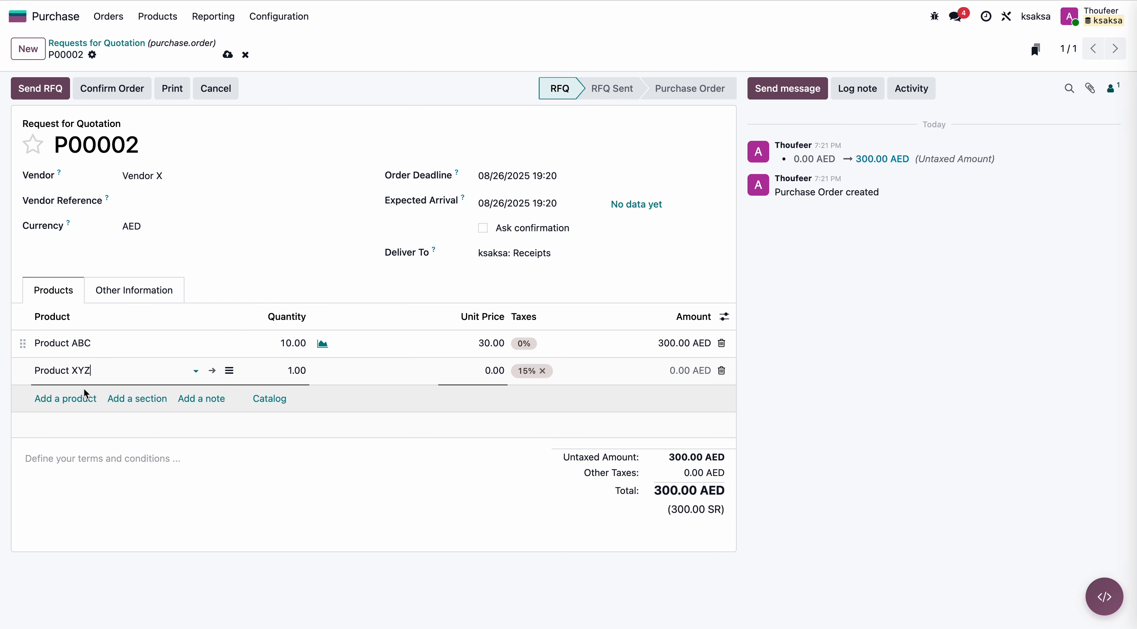
pyautogui.click(294, 370)
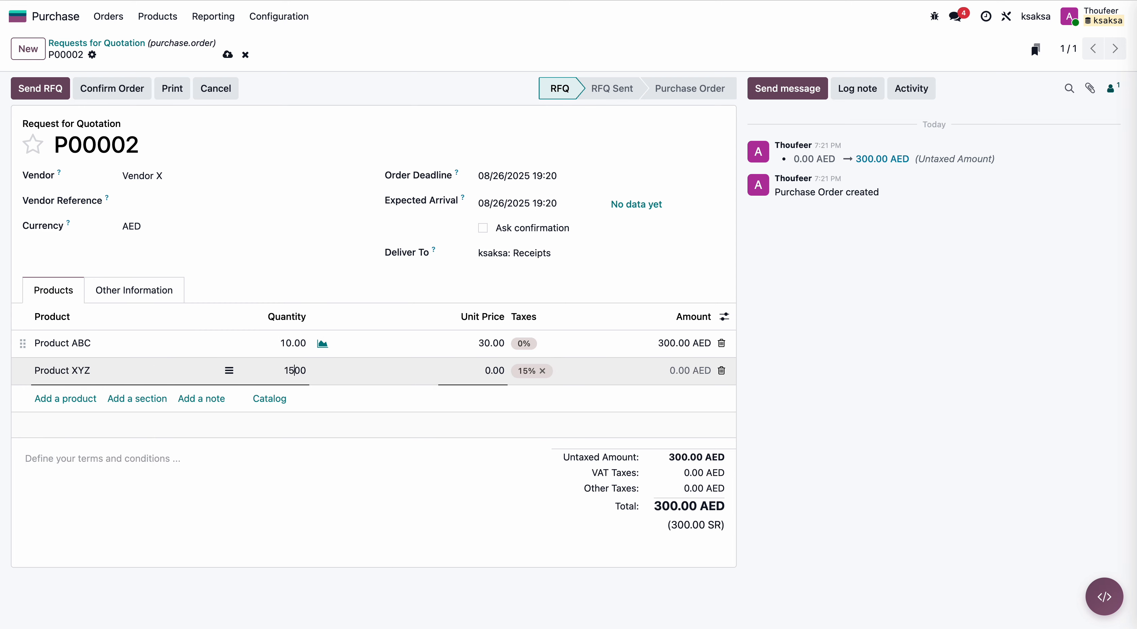
pyautogui.doubleClick(470, 375)
pyautogui.write('25')
pyautogui.click(542, 371)
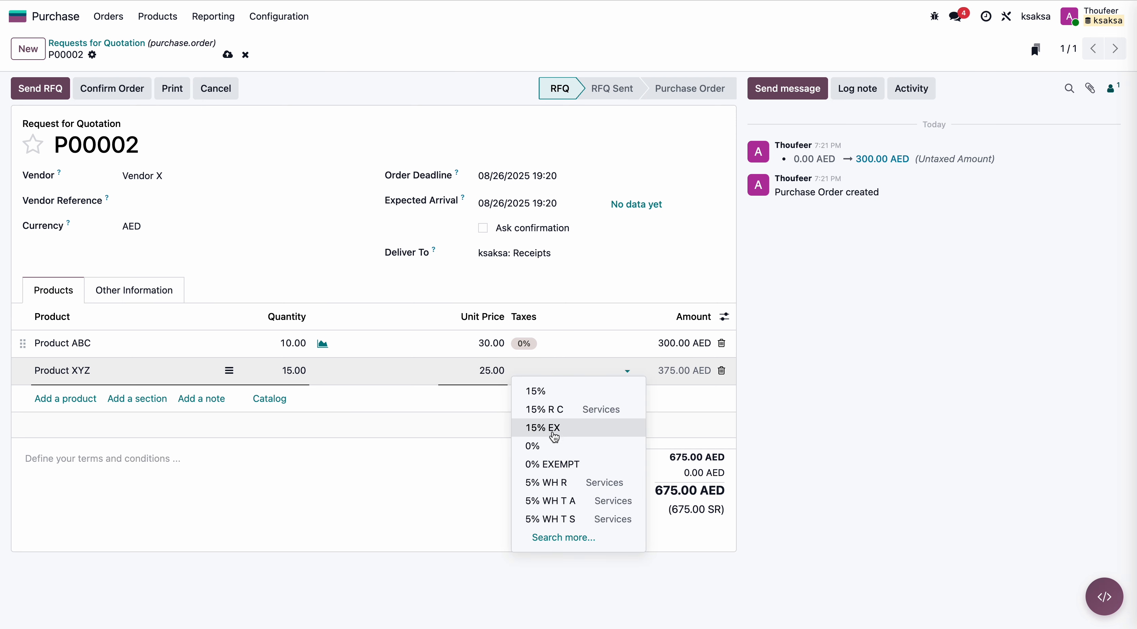
pyautogui.click(548, 444)
pyautogui.click(504, 503)
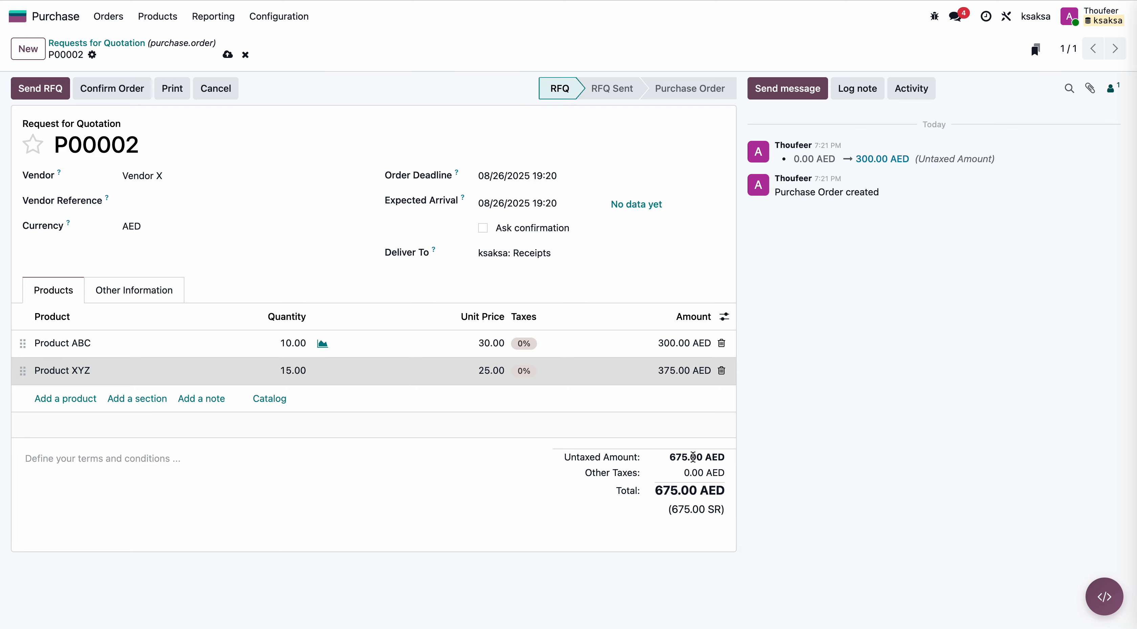
# Check the quotation total against the spreadsheet, confirm the order and receive all its products
pyautogui.hotkey('ctrl', 'Tab')
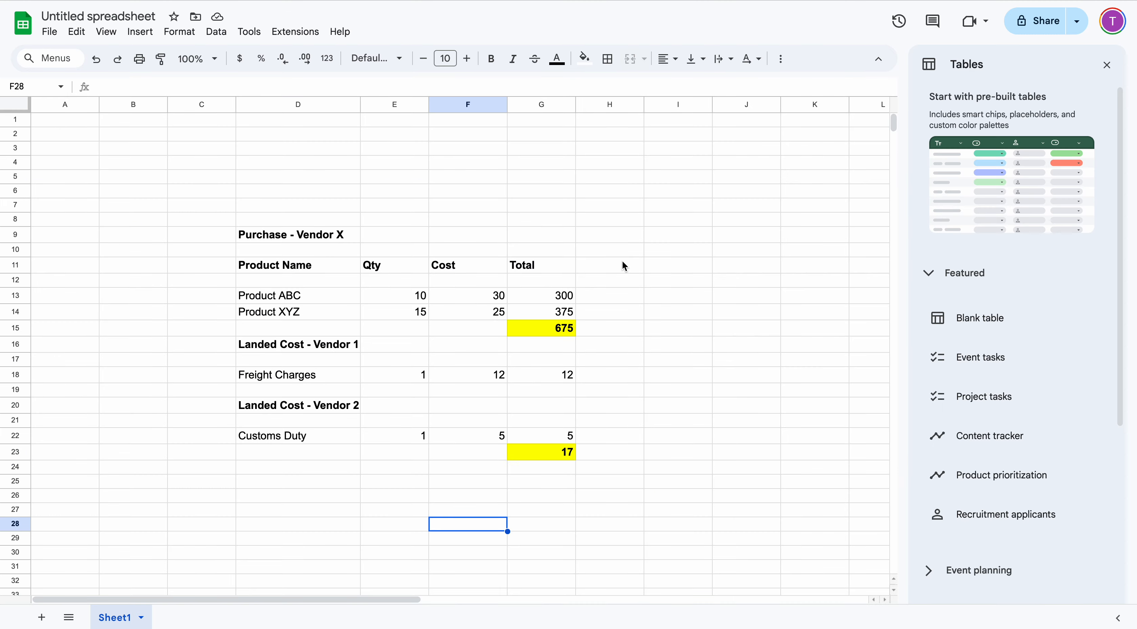
pyautogui.click(569, 327)
pyautogui.hotkey('ctrl', 'Tab')
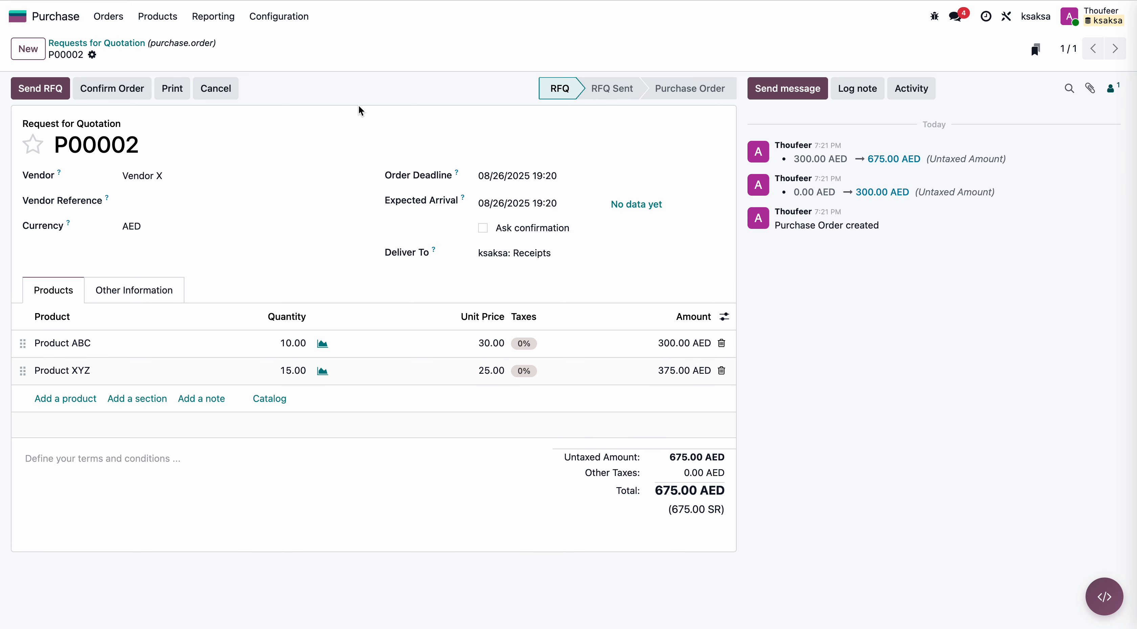
pyautogui.click(115, 95)
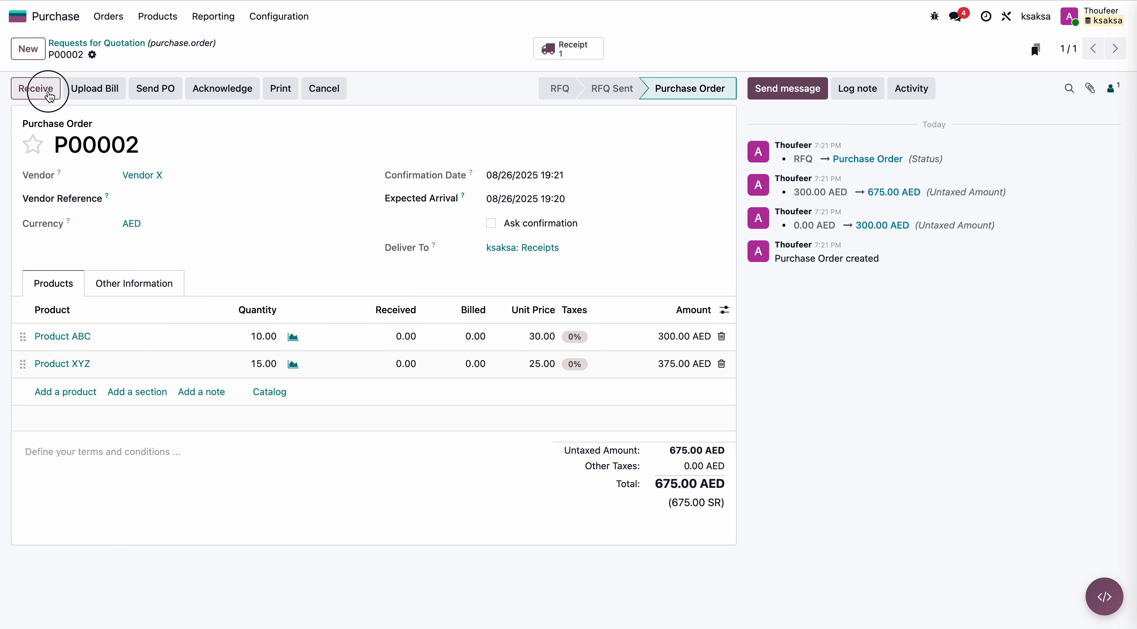
pyautogui.click(36, 88)
pyautogui.click(49, 96)
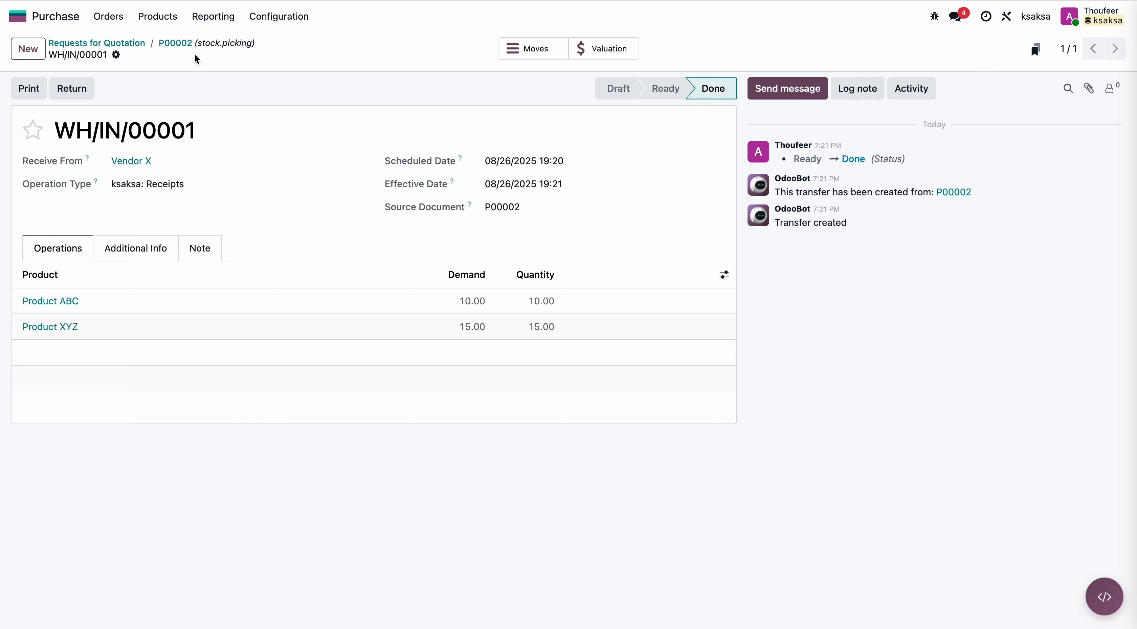
pyautogui.click(176, 42)
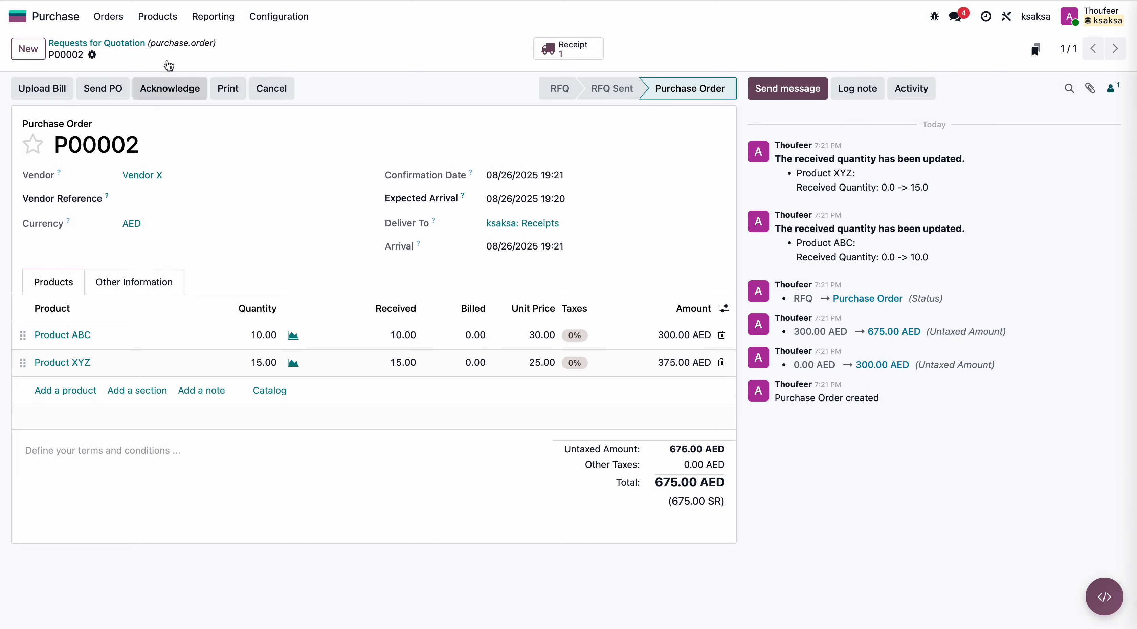
# Review the Stock Valuation report in Inventory for the received products
pyautogui.click(18, 17)
pyautogui.click(348, 303)
pyautogui.click(284, 16)
pyautogui.click(310, 115)
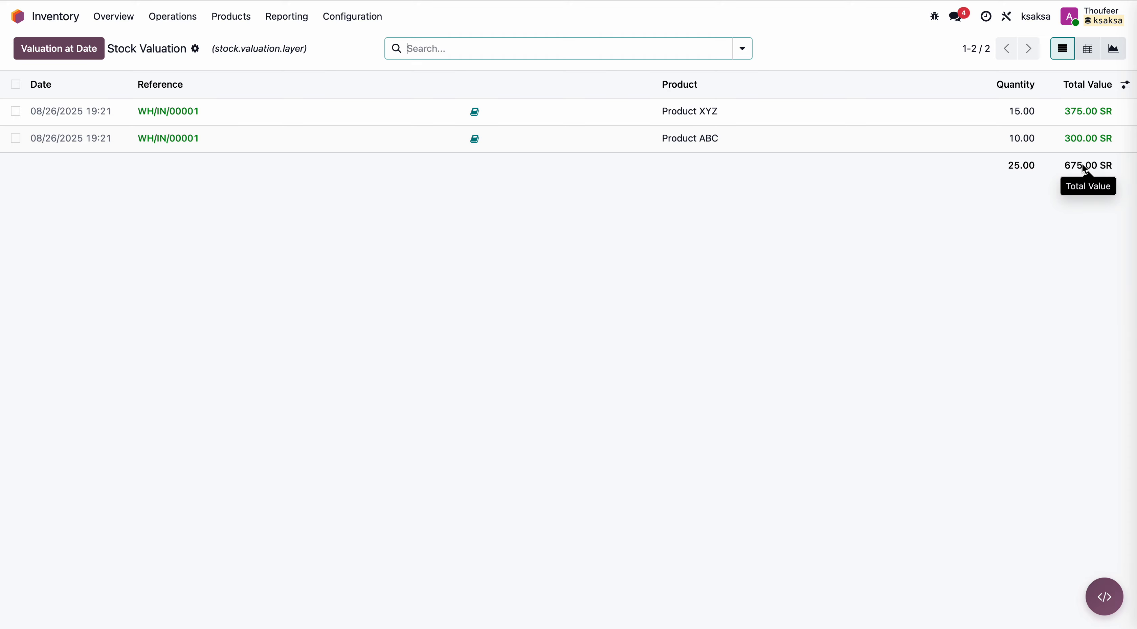
# Compare the unit costs and total values in Inventory's Stock report with the purchase figures in the spreadsheet
pyautogui.click(231, 16)
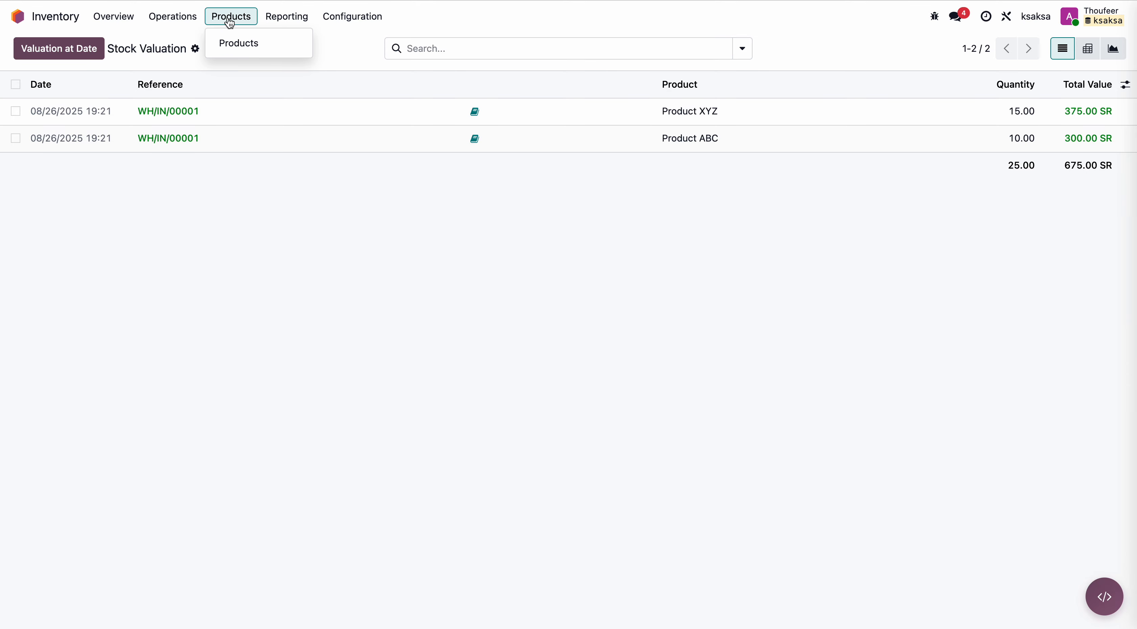
pyautogui.click(297, 48)
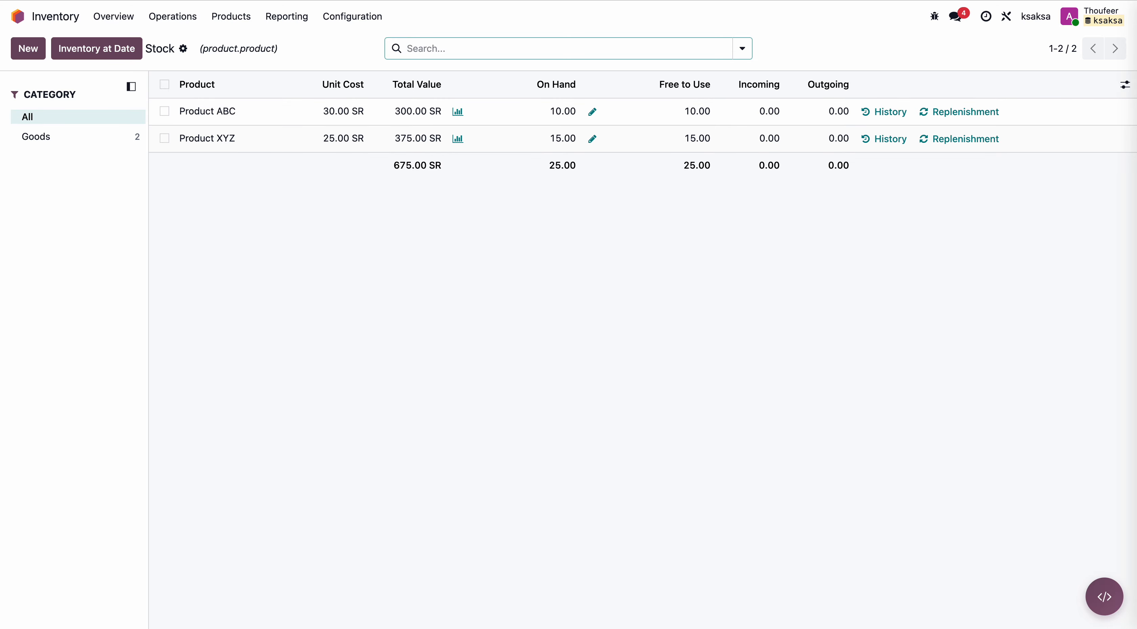
pyautogui.hotkey('ctrl', 'Tab')
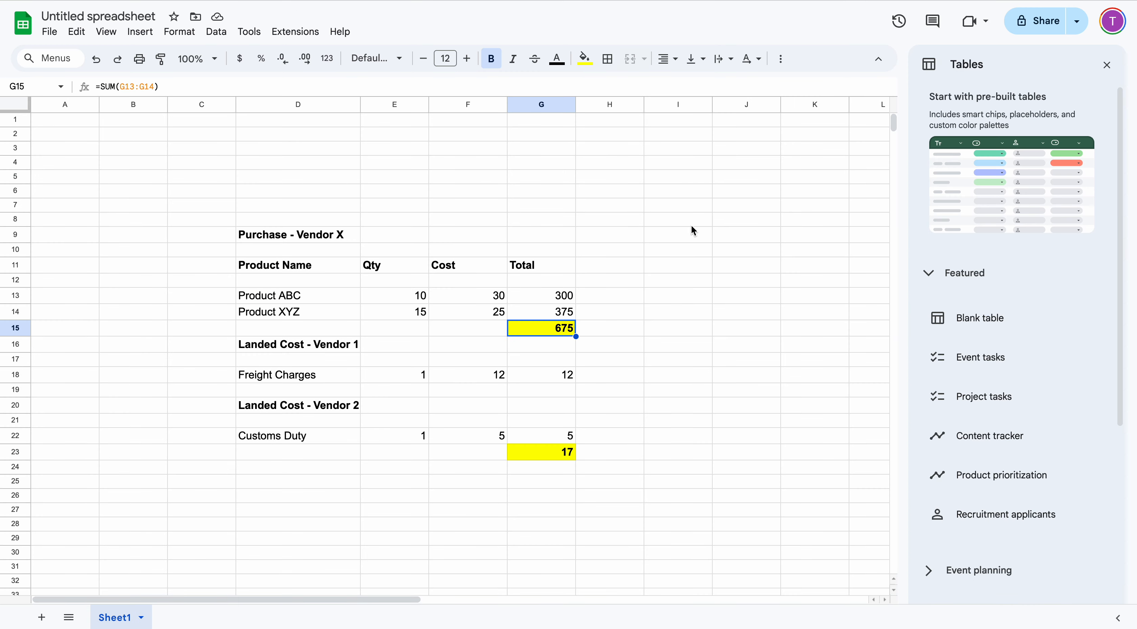
pyautogui.hotkey('ctrl', 'shift', 'Tab')
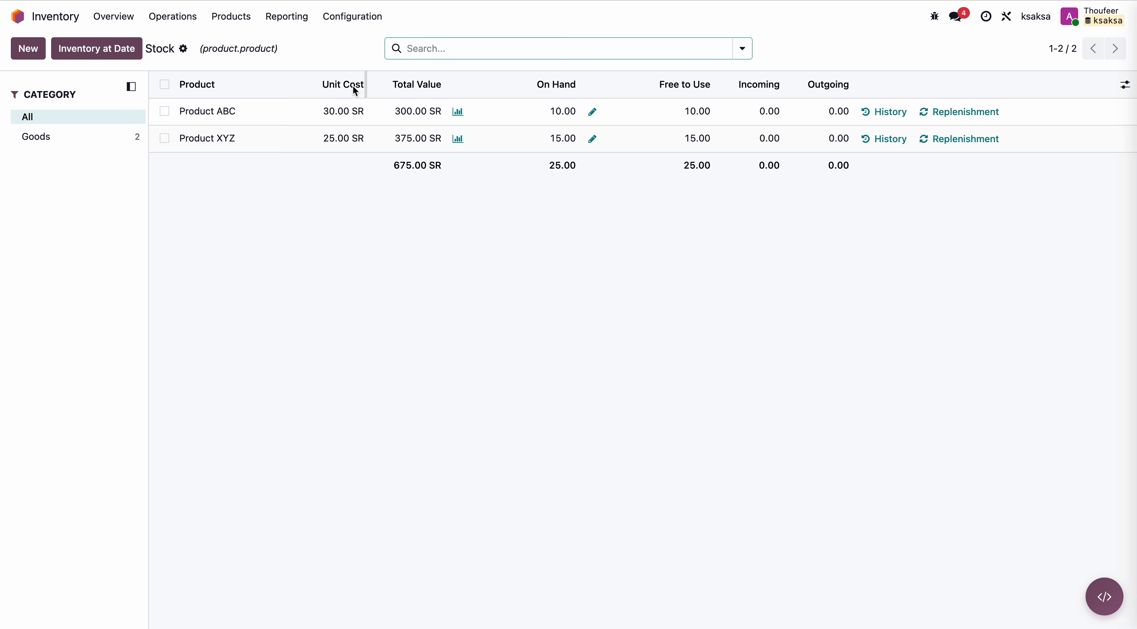
# Check the landed cost details in the spreadsheet and start a new vendor bill in Accounting
pyautogui.click(16, 18)
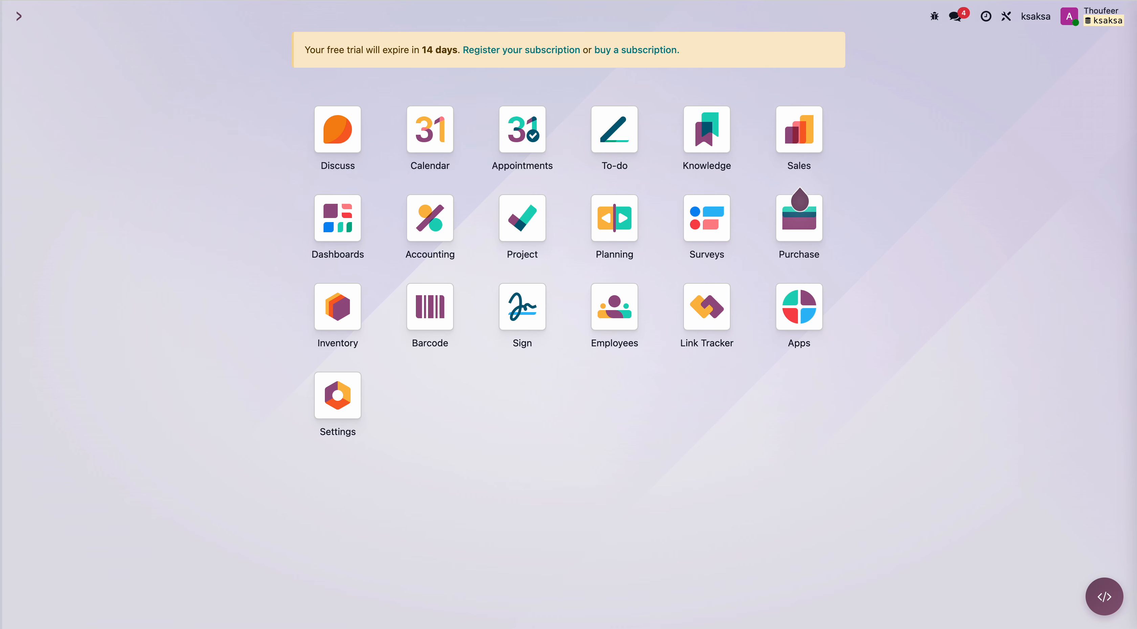
pyautogui.hotkey('ctrl', 'Tab')
pyautogui.click(314, 348)
pyautogui.click(429, 216)
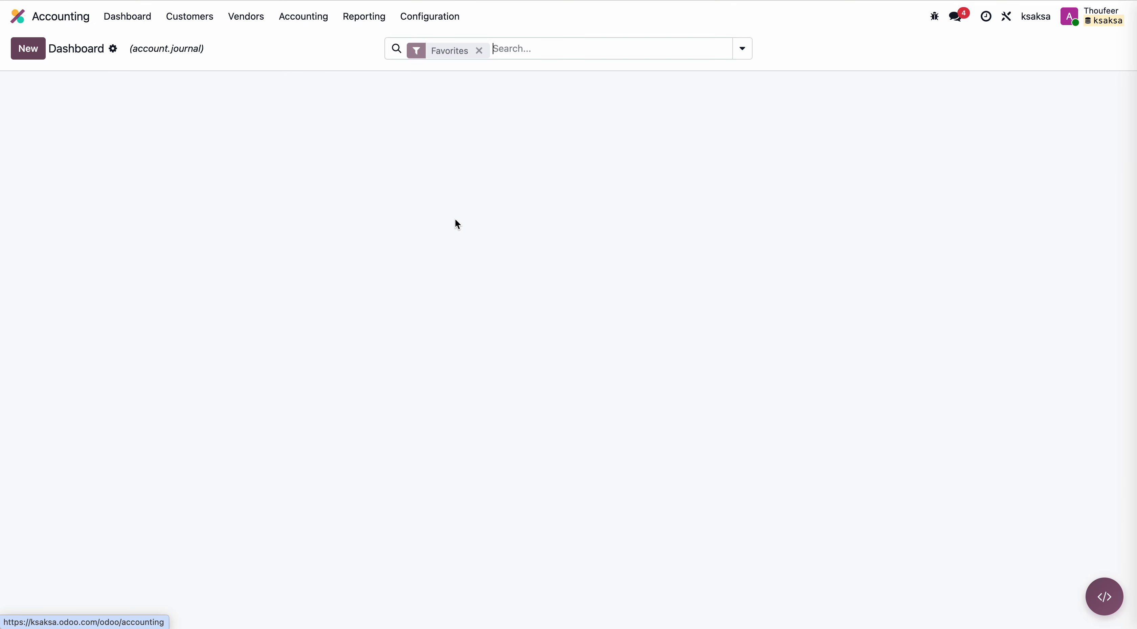
pyautogui.click(246, 17)
pyautogui.click(255, 43)
pyautogui.click(39, 55)
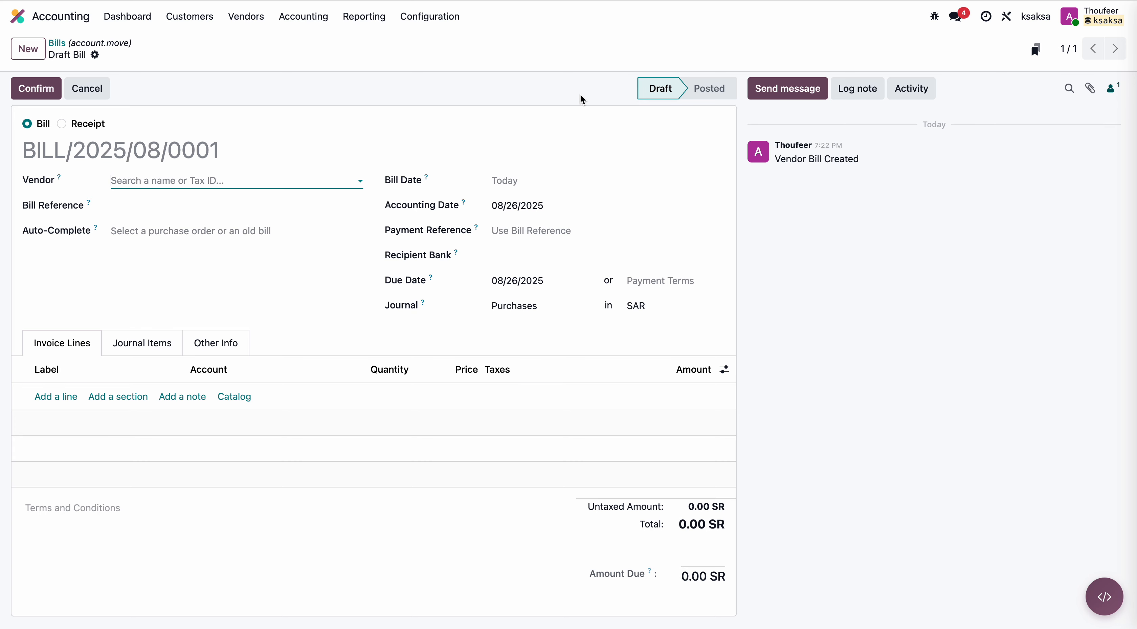
# Create Vendor 1 as a new contact and set it as the bill's vendor
pyautogui.write('V')
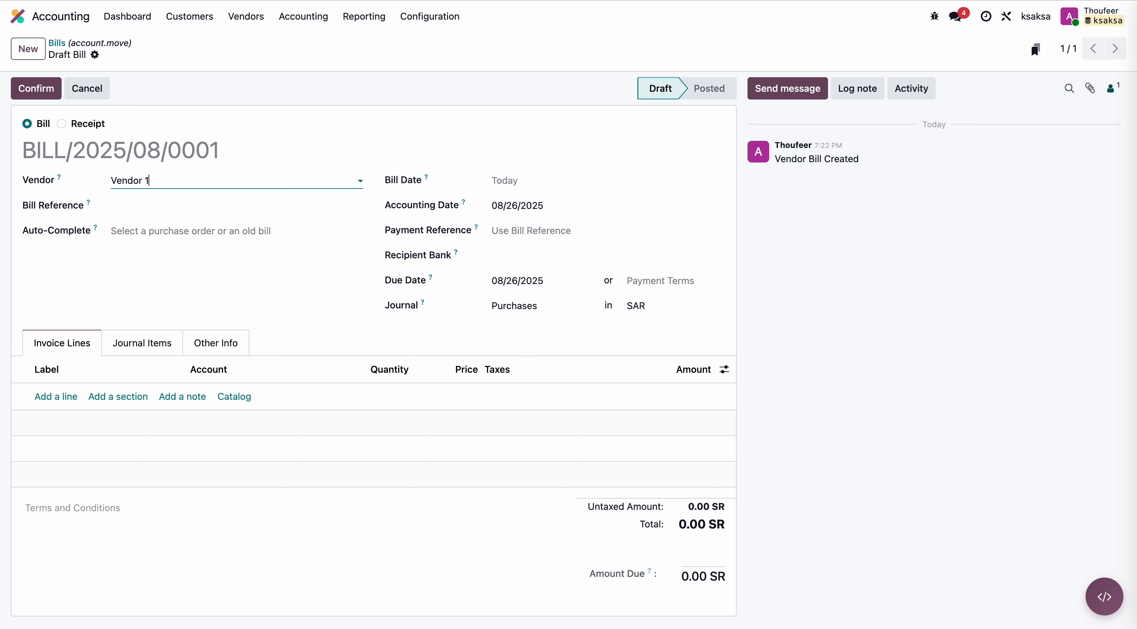
pyautogui.write('endor 1')
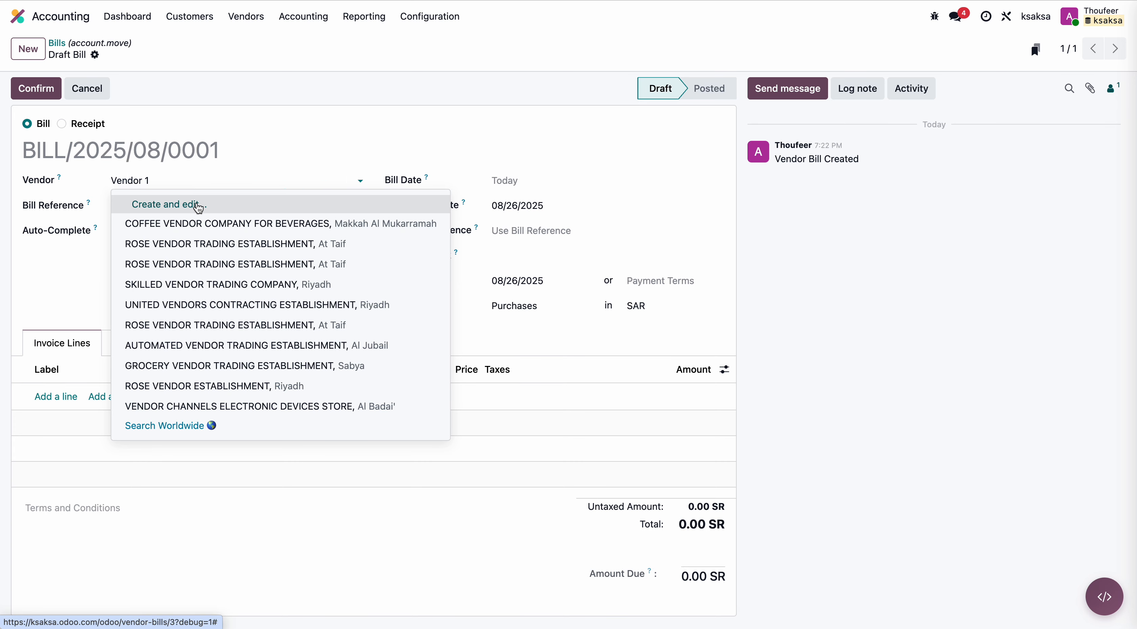
pyautogui.click(198, 207)
pyautogui.click(270, 498)
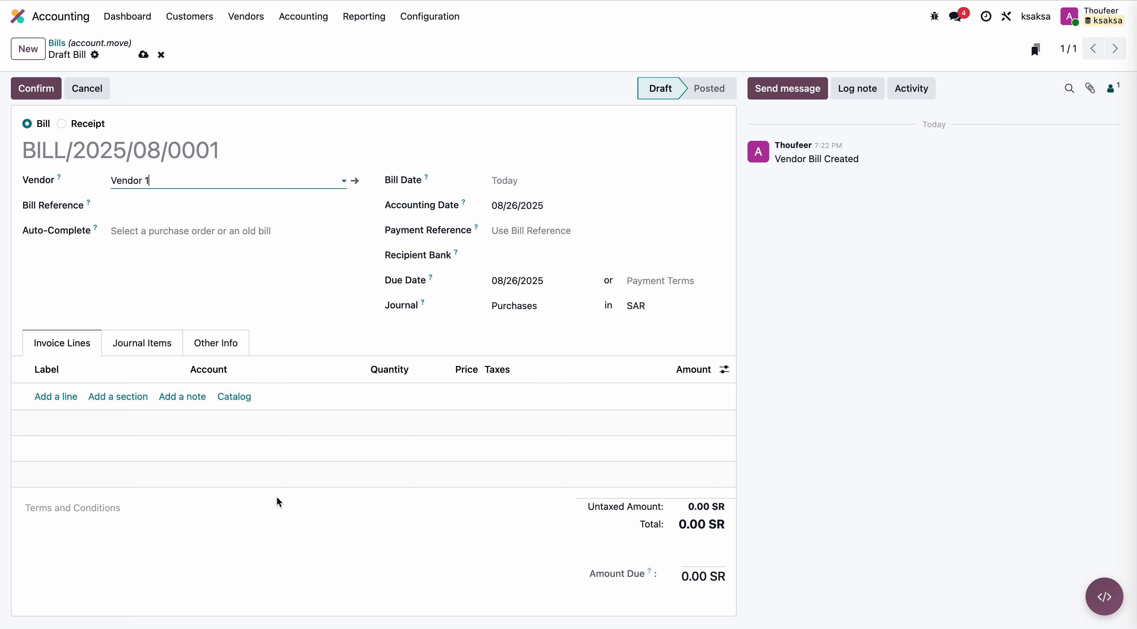
# Add an invoice line, show the Product column and choose Freight Charges as the product
pyautogui.click(69, 396)
pyautogui.write('fr')
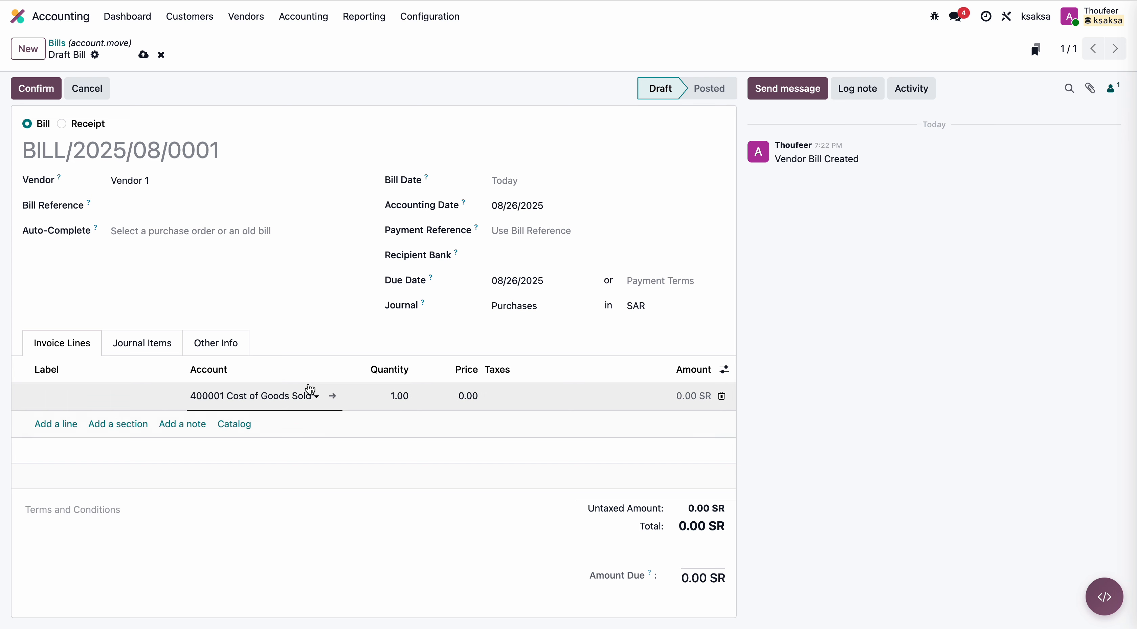
pyautogui.click(724, 370)
pyautogui.click(611, 398)
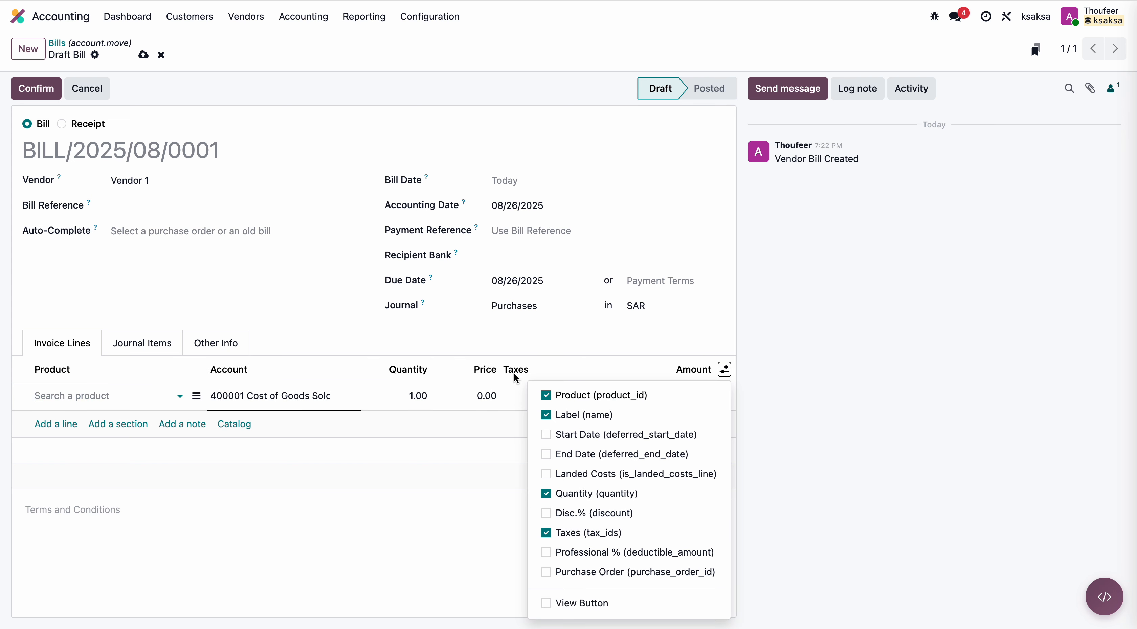
pyautogui.write('freigh')
pyautogui.click(94, 416)
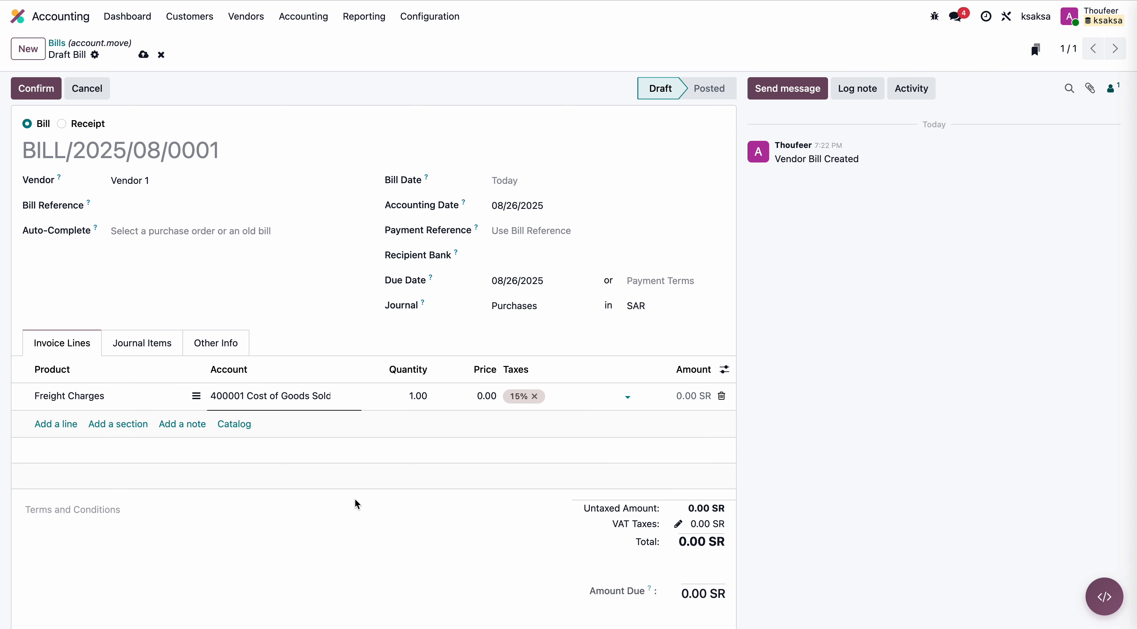
# Set the Freight Charges line's account to 101012 Stock Input, searching all accounts for "stock" without the default filter
pyautogui.click(304, 395)
pyautogui.moveTo(304, 396); pyautogui.dragTo(332, 395)
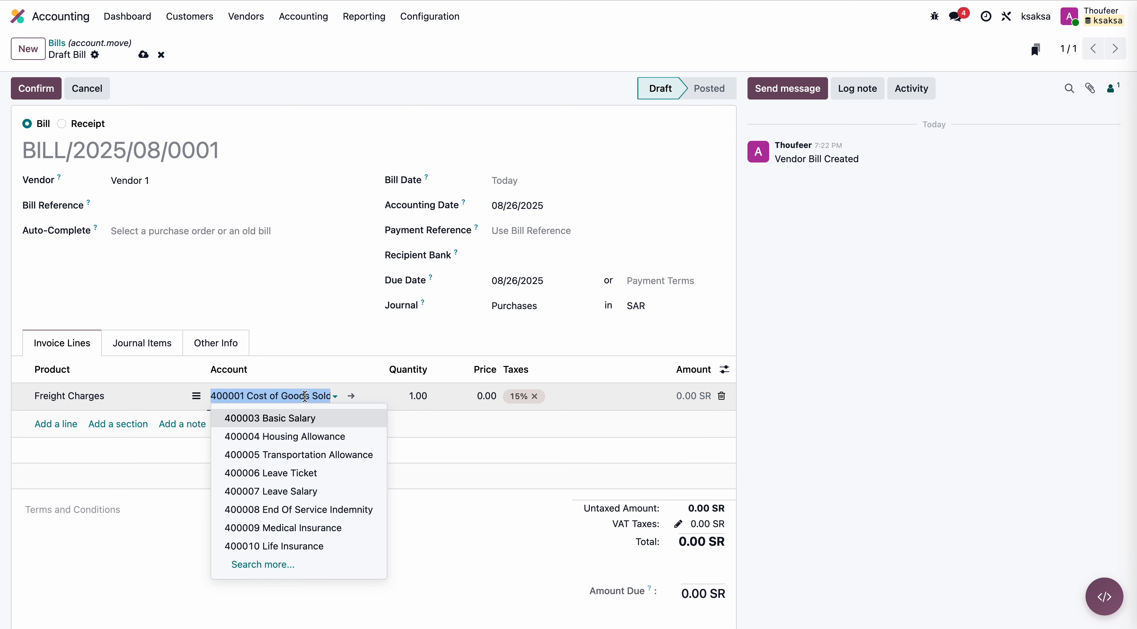
pyautogui.write('stock in')
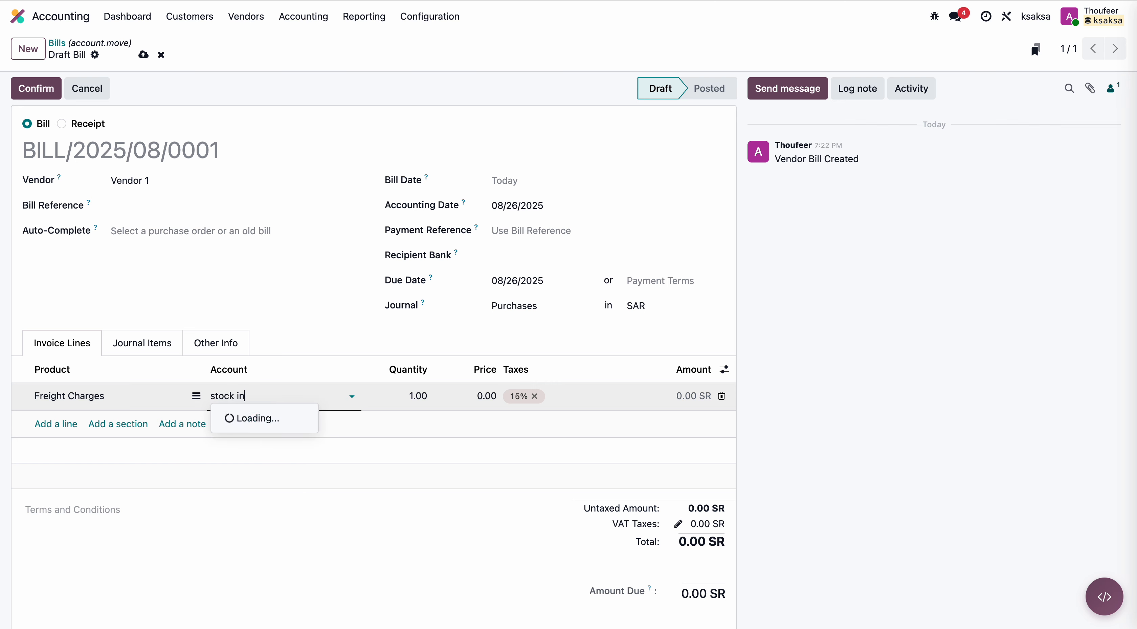
pyautogui.hotkey('ctrl', 'a')
pyautogui.press('BackSpace')
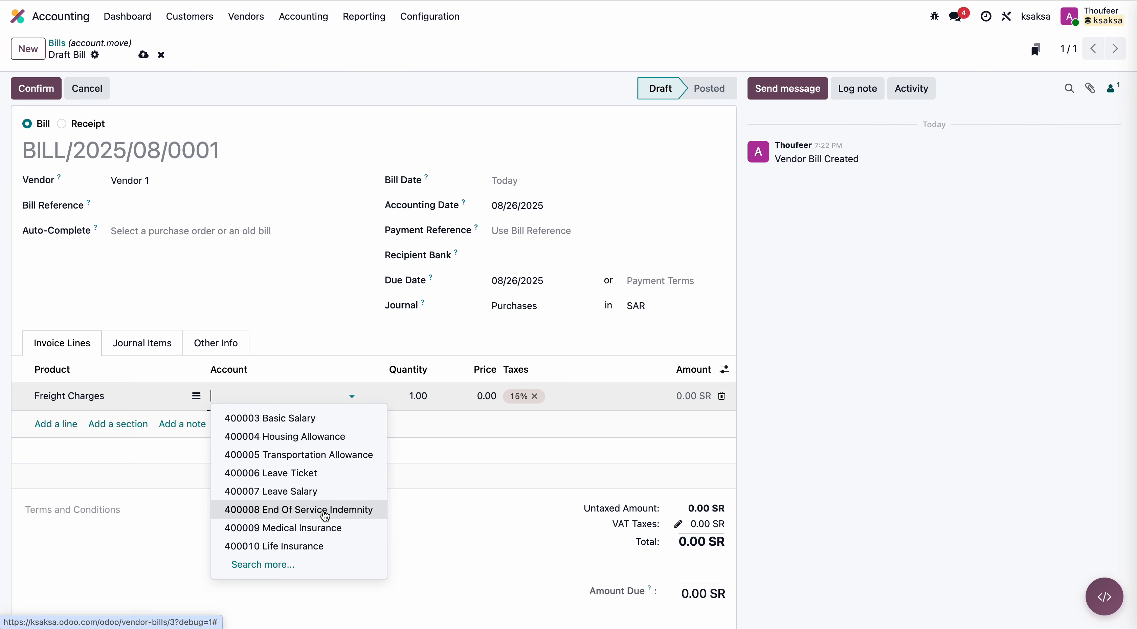
pyautogui.click(269, 563)
pyautogui.scroll(-15, 470, 383)
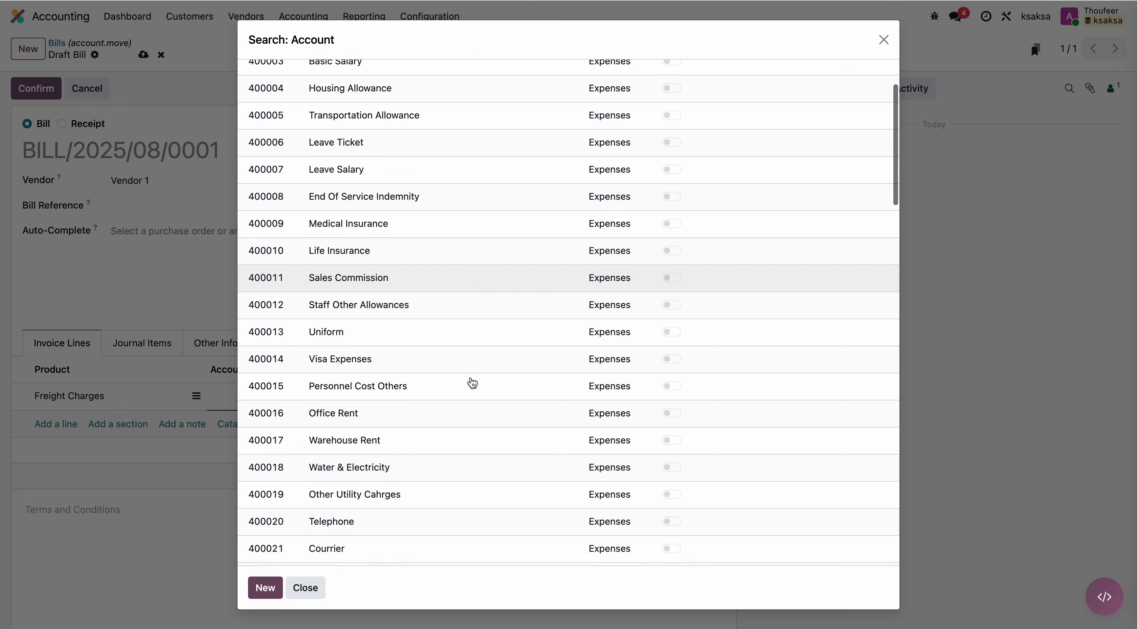
pyautogui.scroll(15, 470, 381)
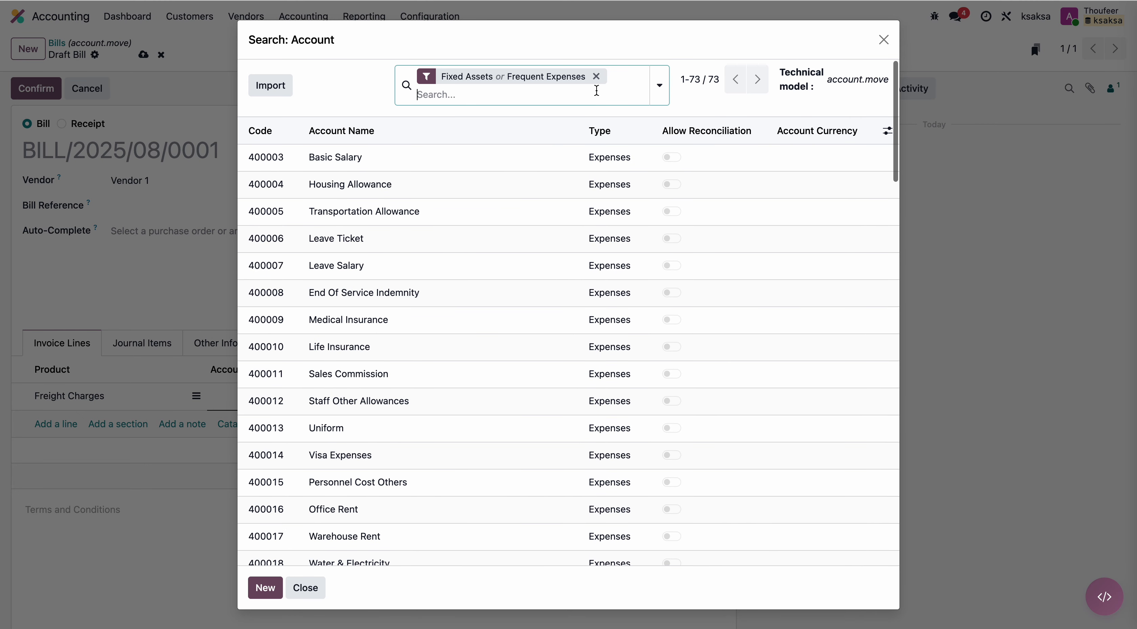
pyautogui.click(595, 78)
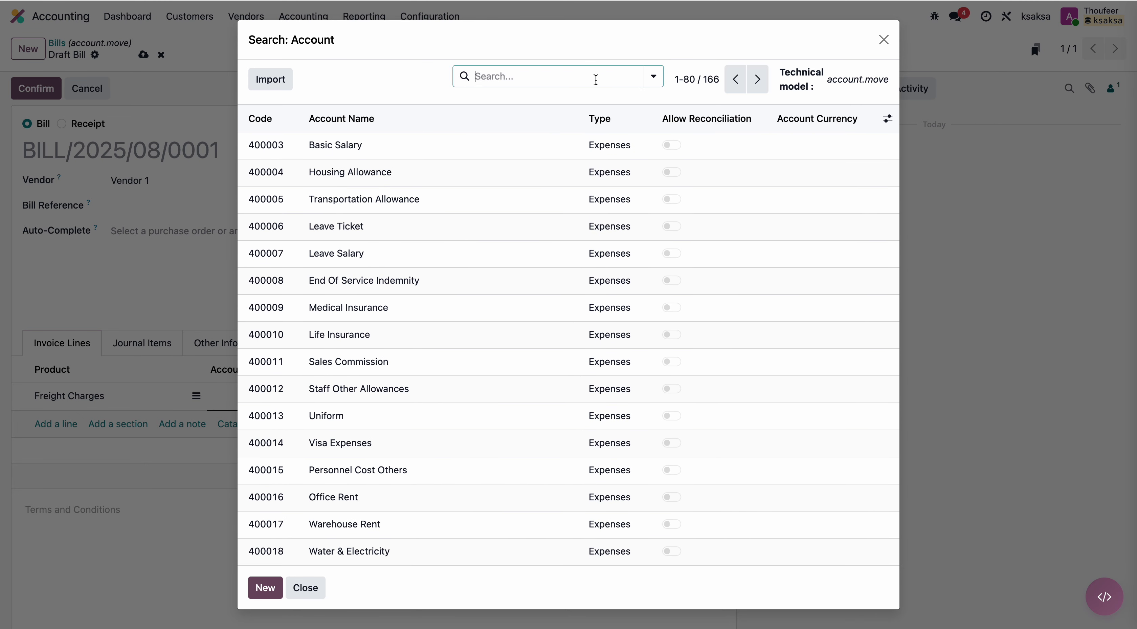
pyautogui.write('stock')
pyautogui.press('Return')
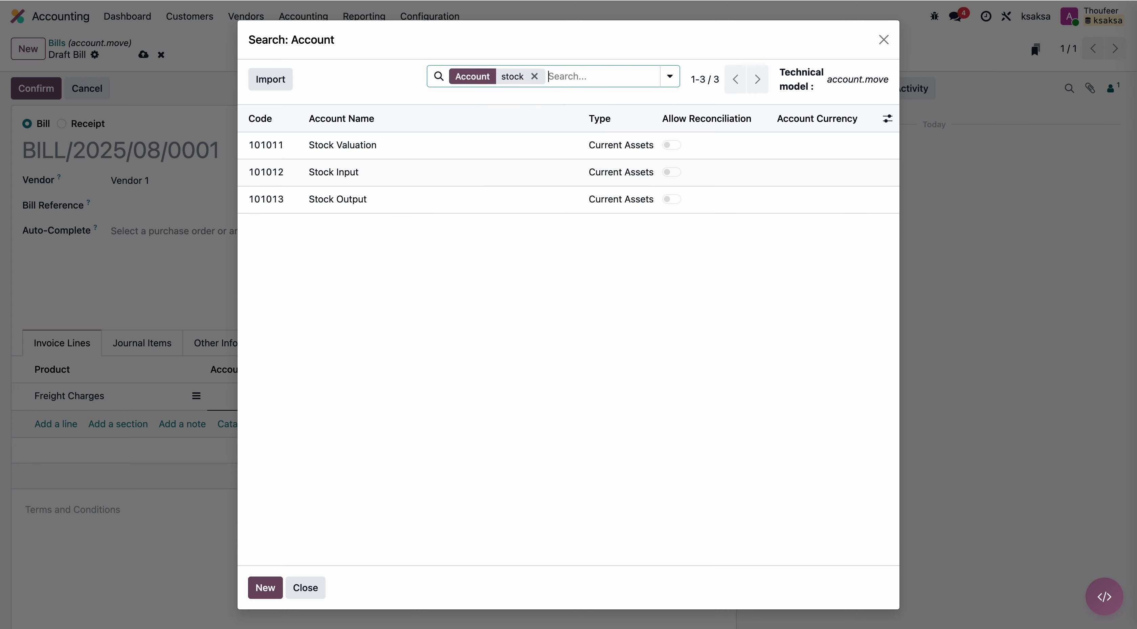
pyautogui.click(417, 181)
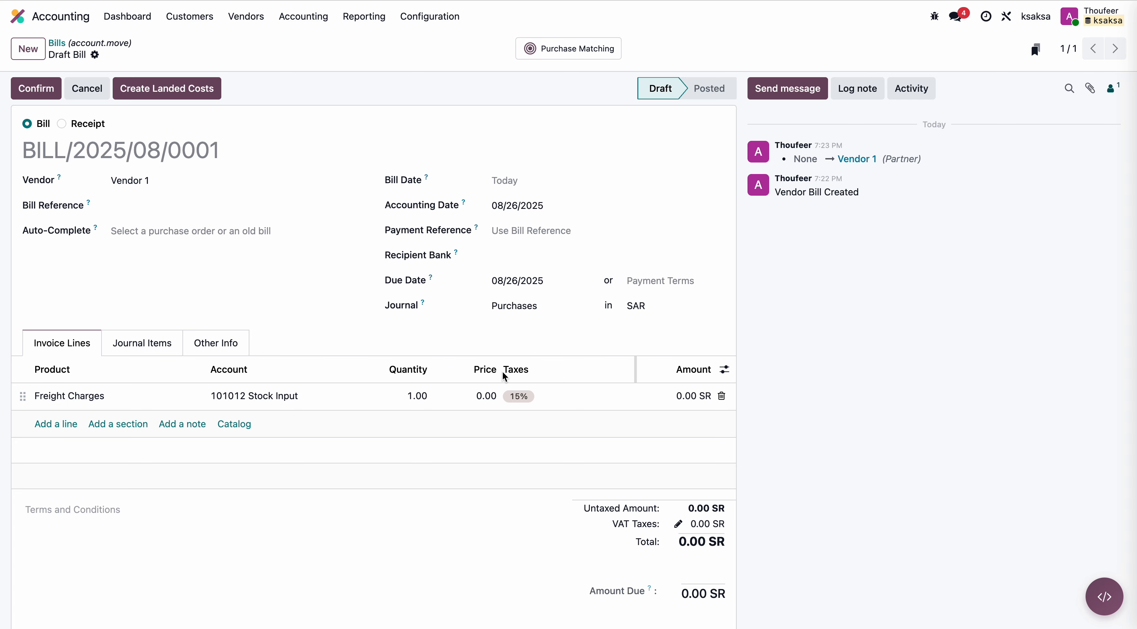
# Set the Freight Charges line's price to 12 and confirm the vendor bill
pyautogui.click(487, 396)
pyautogui.write('12')
pyautogui.click(520, 539)
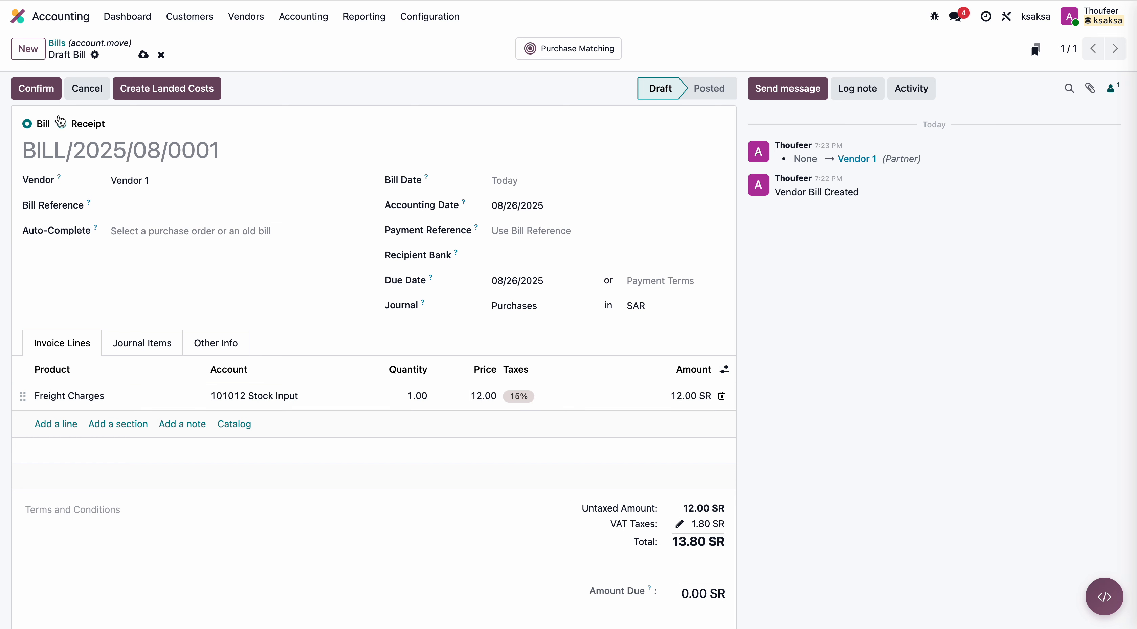
pyautogui.click(49, 94)
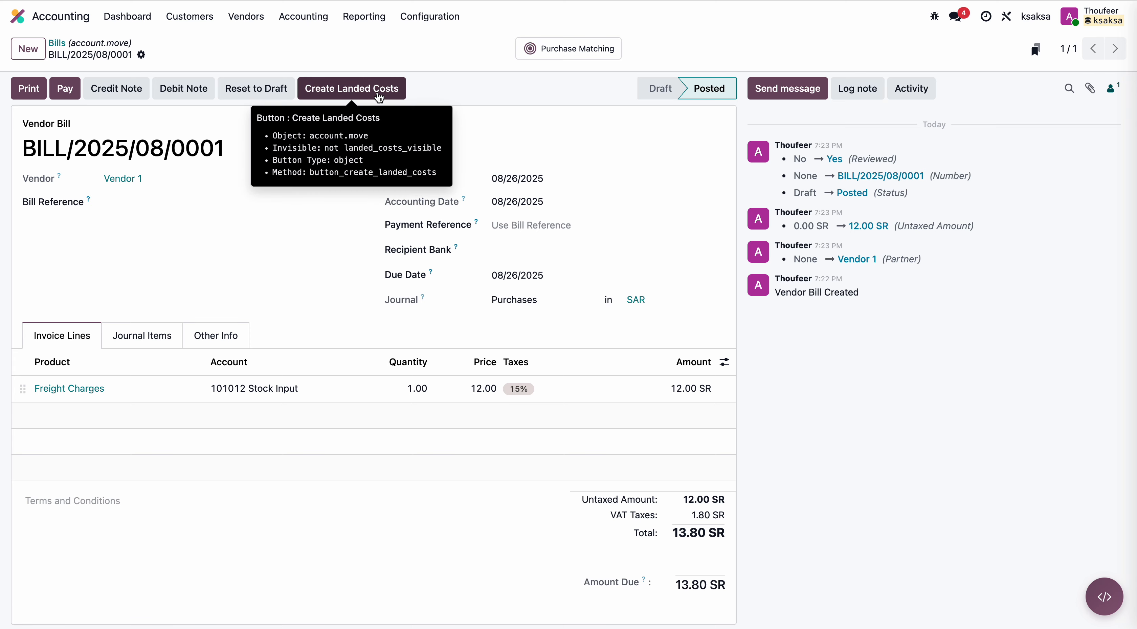
# Create a landed cost from the posted bill, apply it to transfer WH/IN/00001 and compute it
pyautogui.click(356, 93)
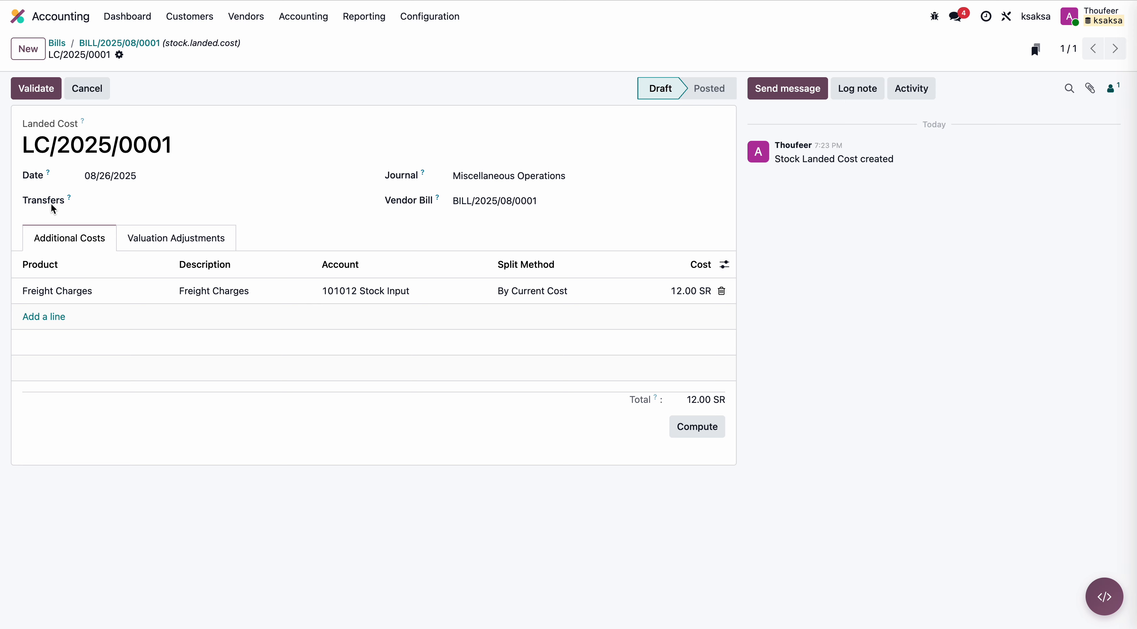
pyautogui.click(108, 199)
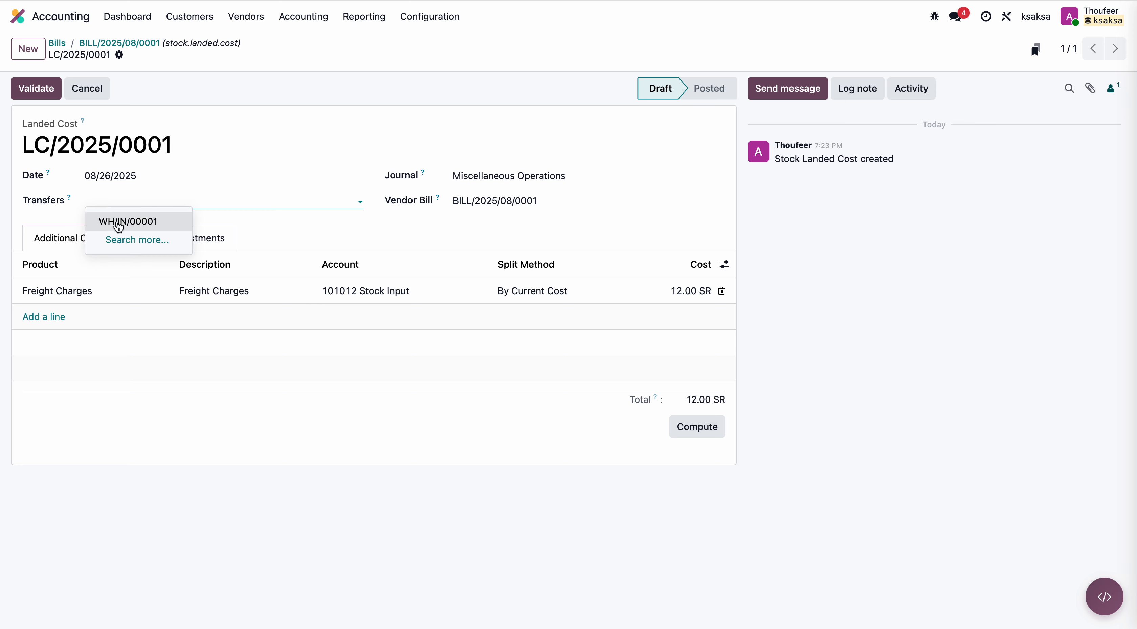
pyautogui.click(116, 223)
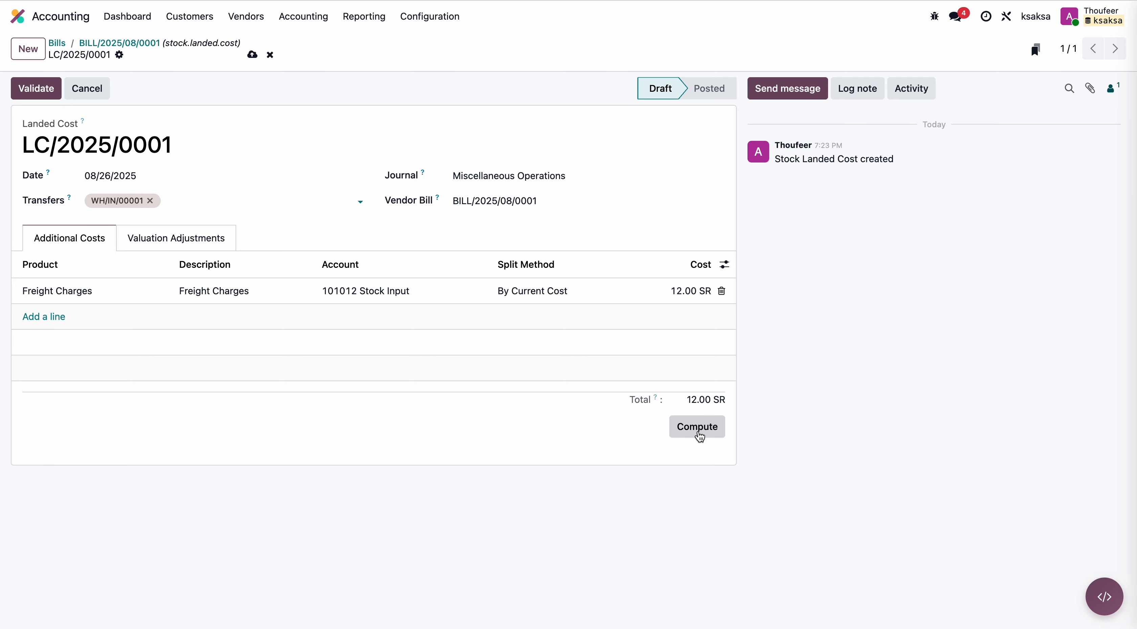
pyautogui.click(697, 441)
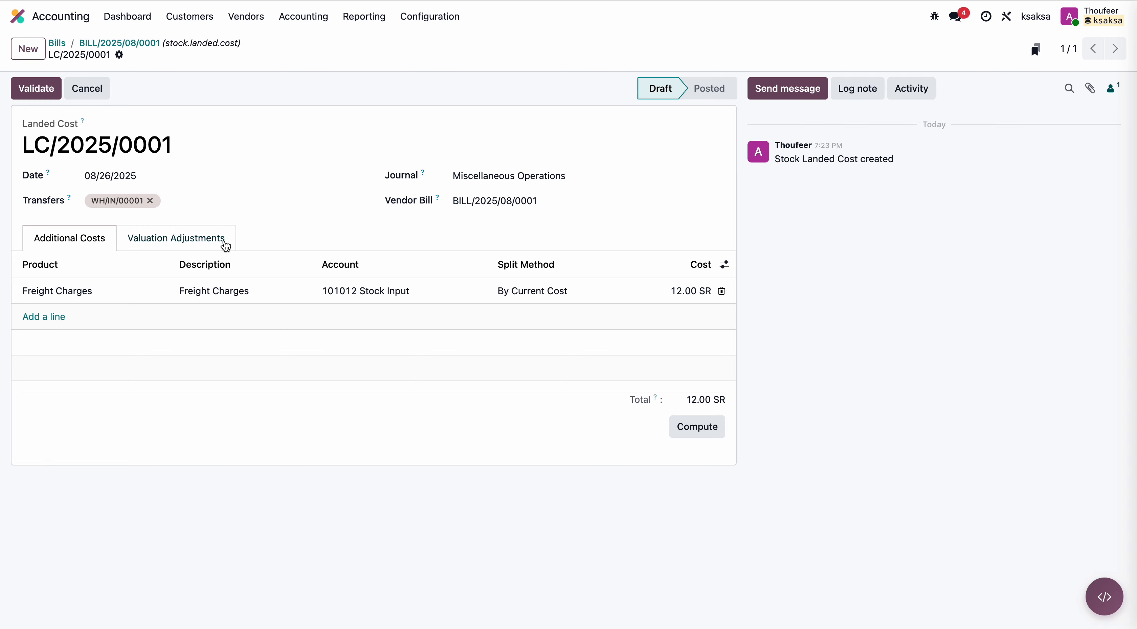
# Compare the landed cost's valuation adjustments with its additional cost line, and validate the landed cost
pyautogui.click(221, 245)
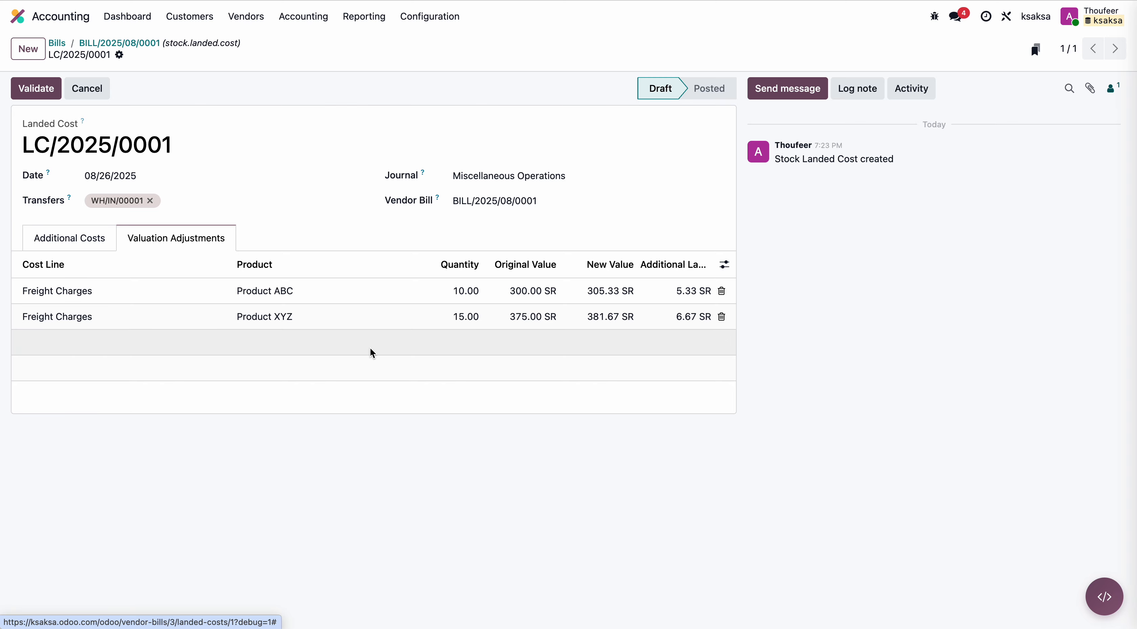
pyautogui.click(84, 238)
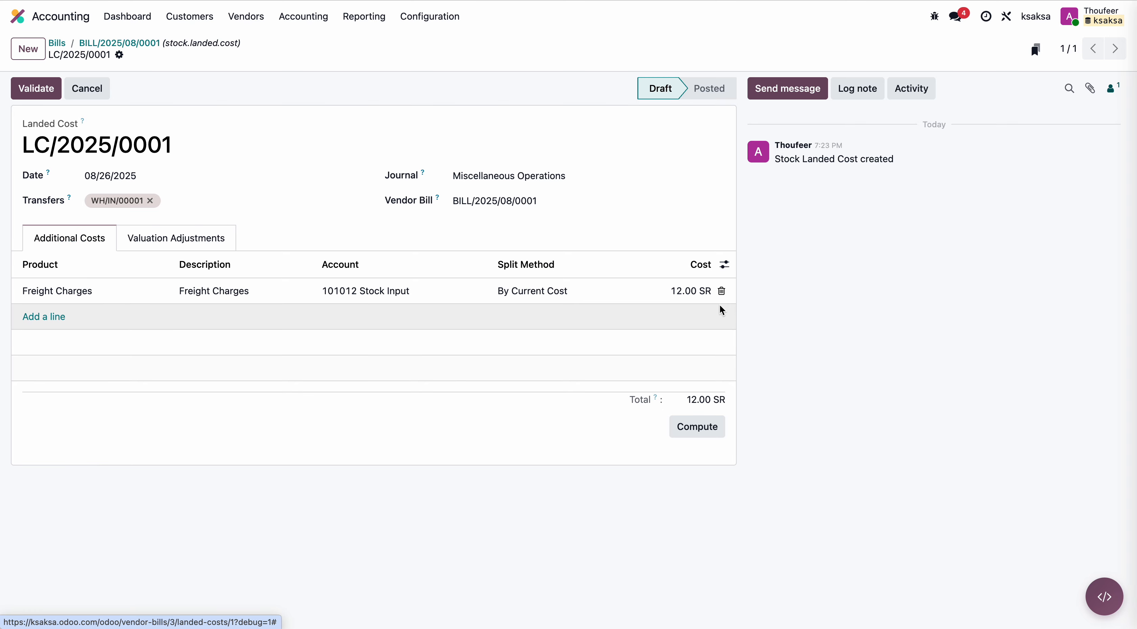
pyautogui.click(220, 242)
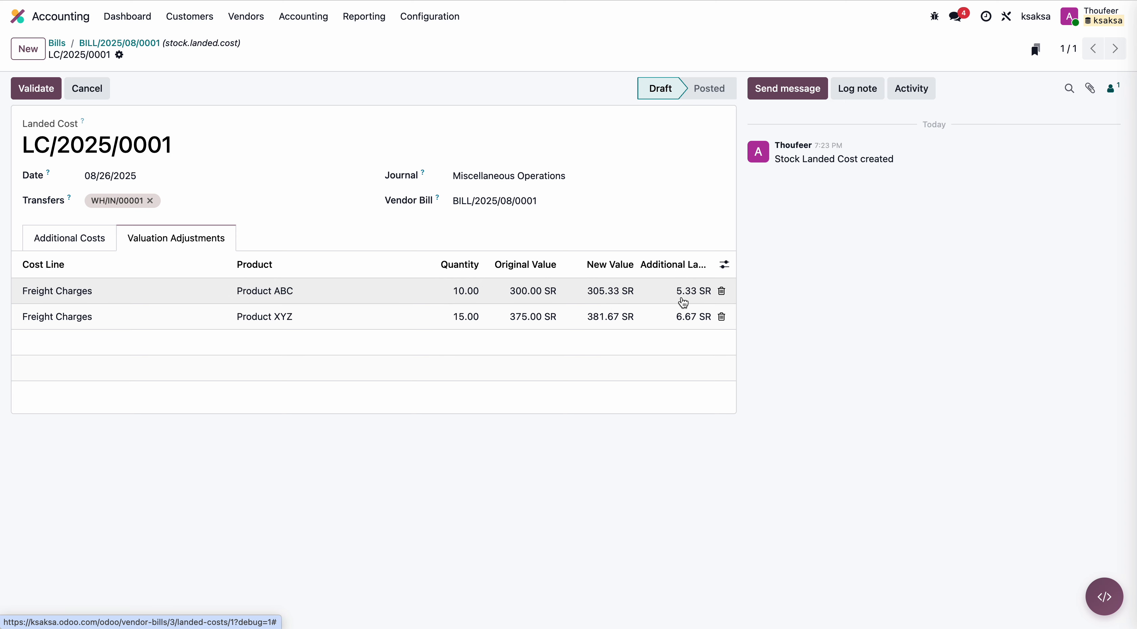
pyautogui.click(105, 240)
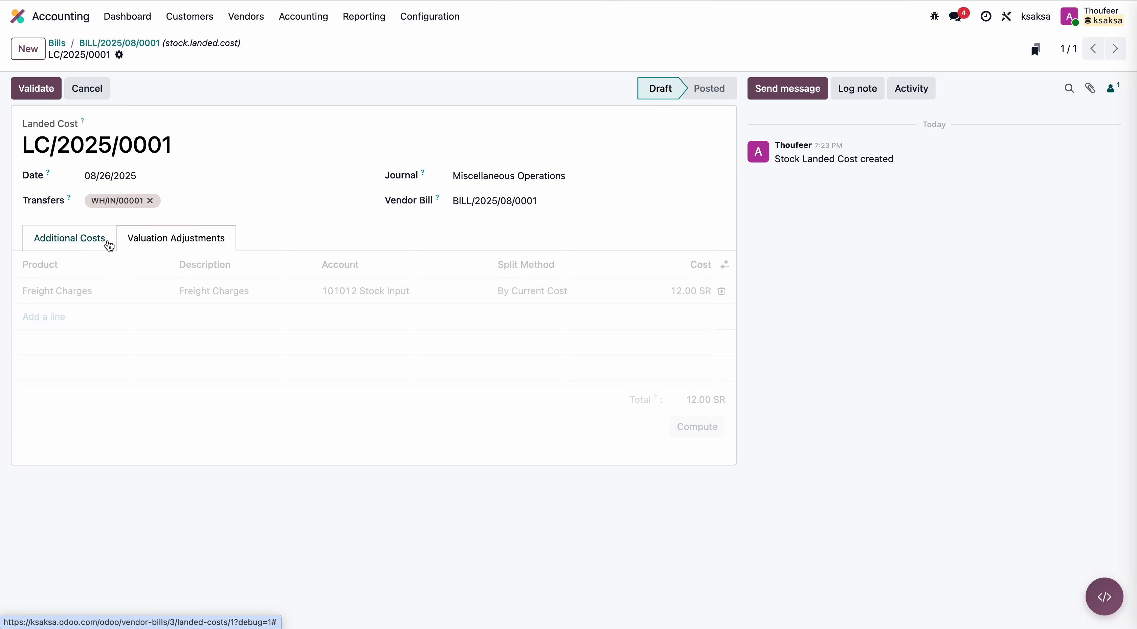
pyautogui.click(133, 240)
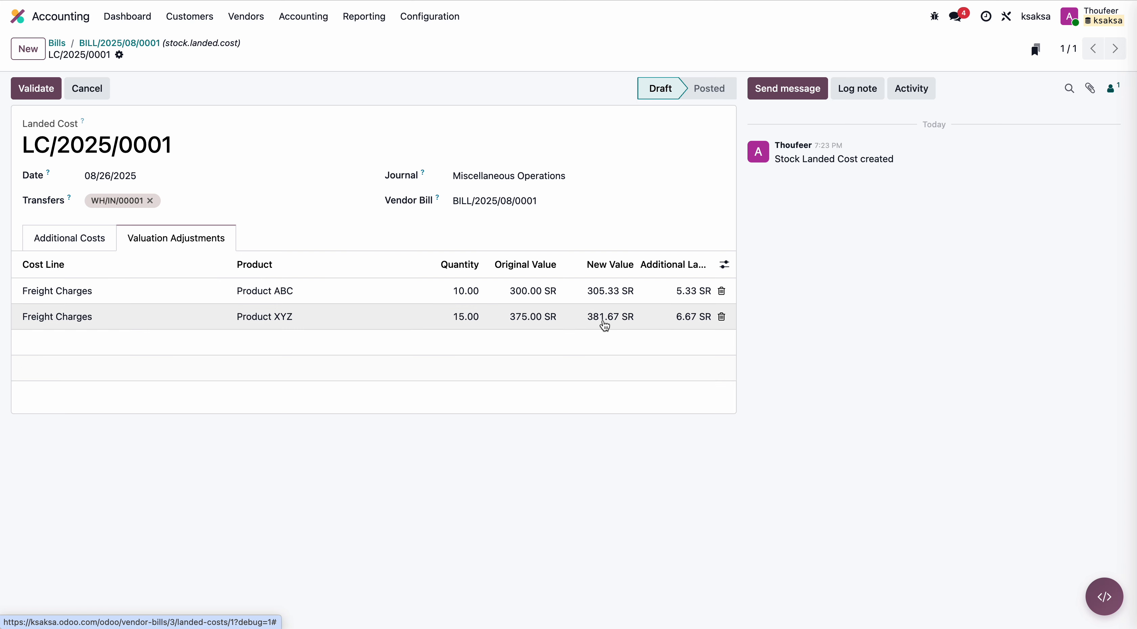
pyautogui.click(724, 264)
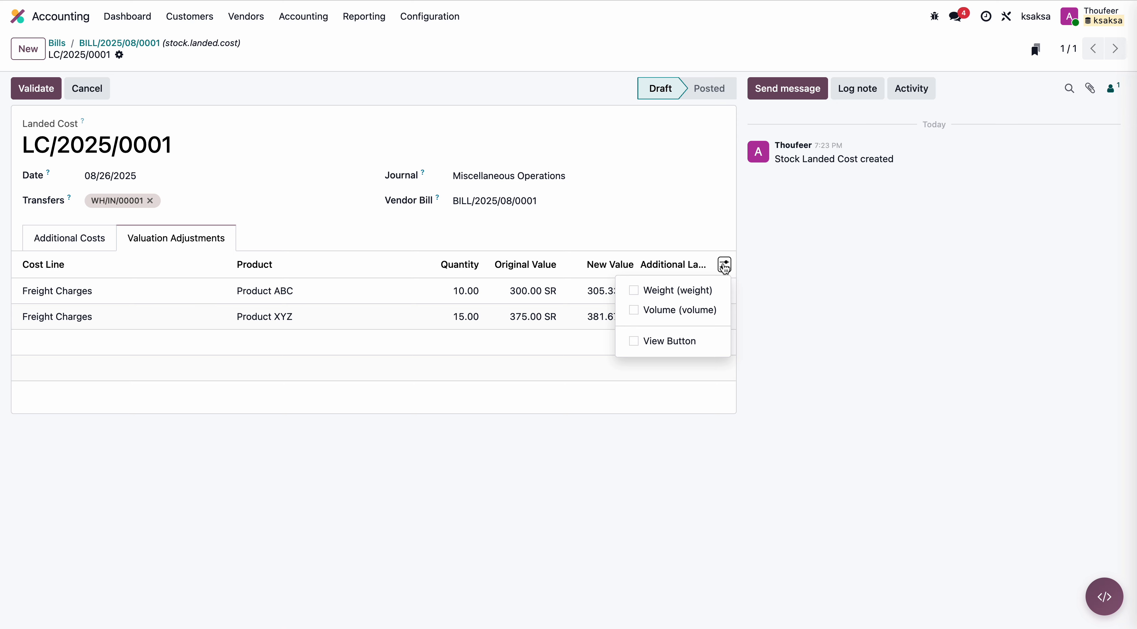
pyautogui.click(724, 267)
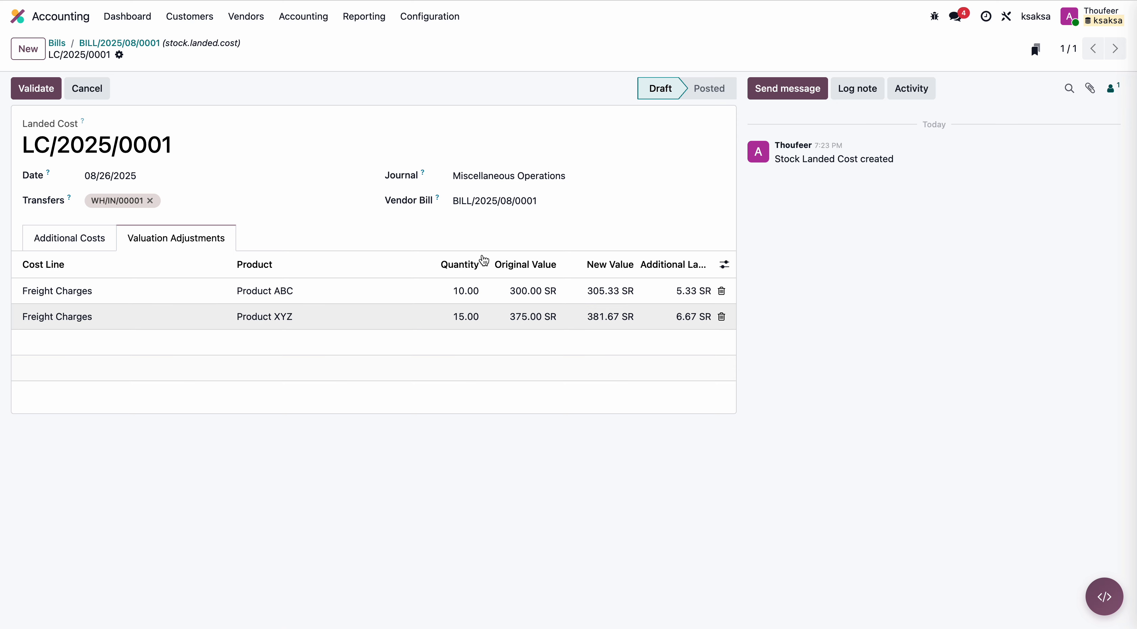
pyautogui.click(42, 90)
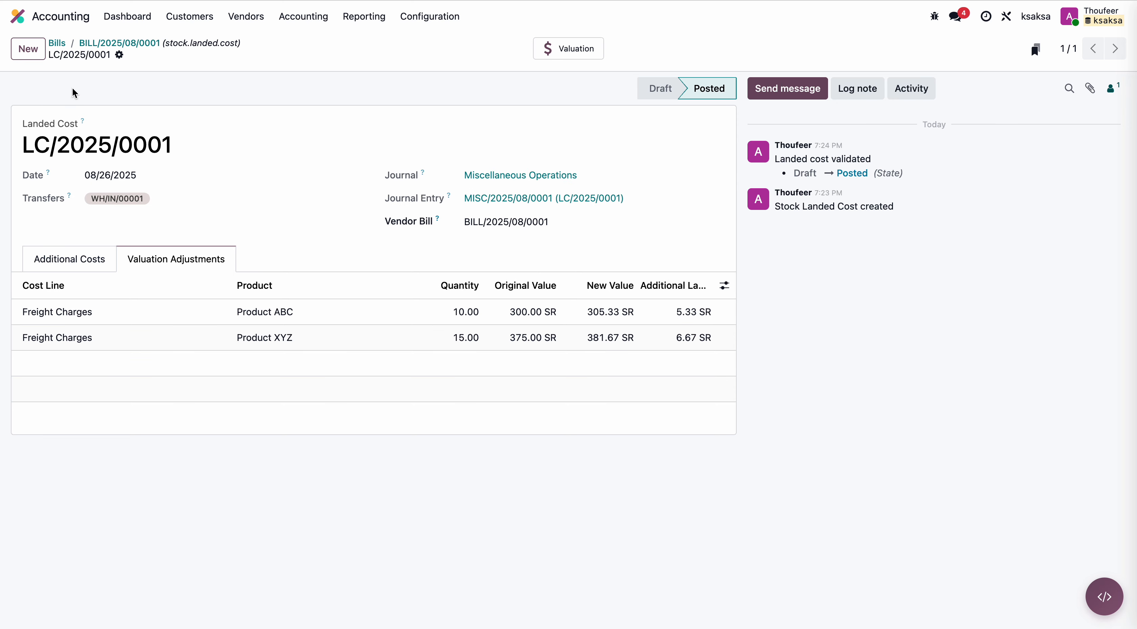
# Compare the unit costs and total values in Inventory's Stock report with the purchase and freight figures in the spreadsheet
pyautogui.click(357, 22)
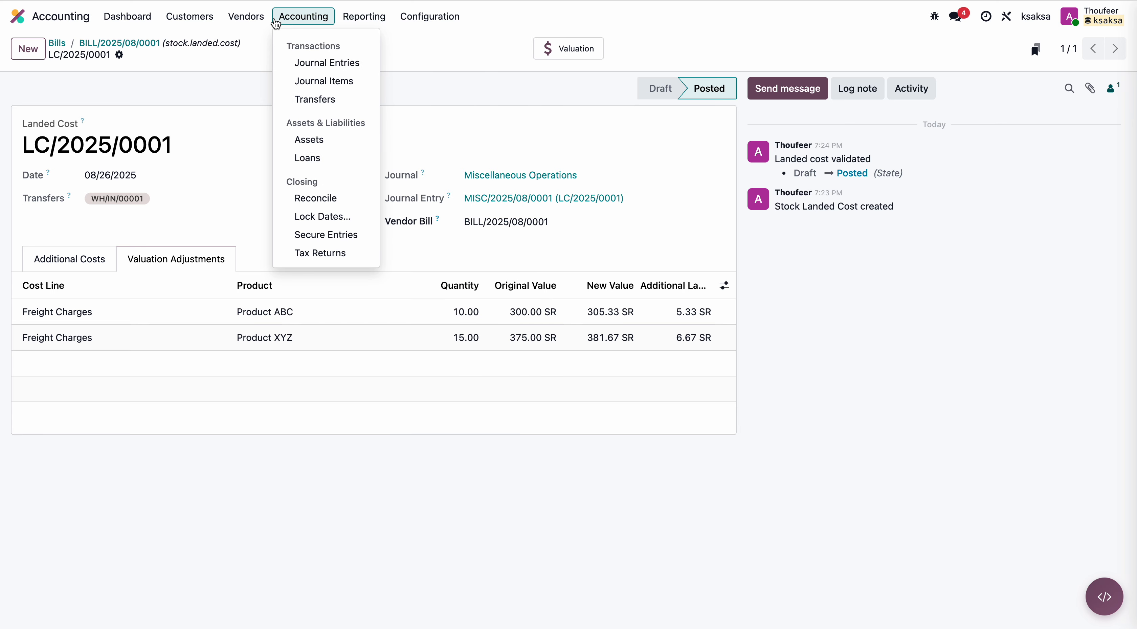
pyautogui.click(17, 16)
pyautogui.click(442, 261)
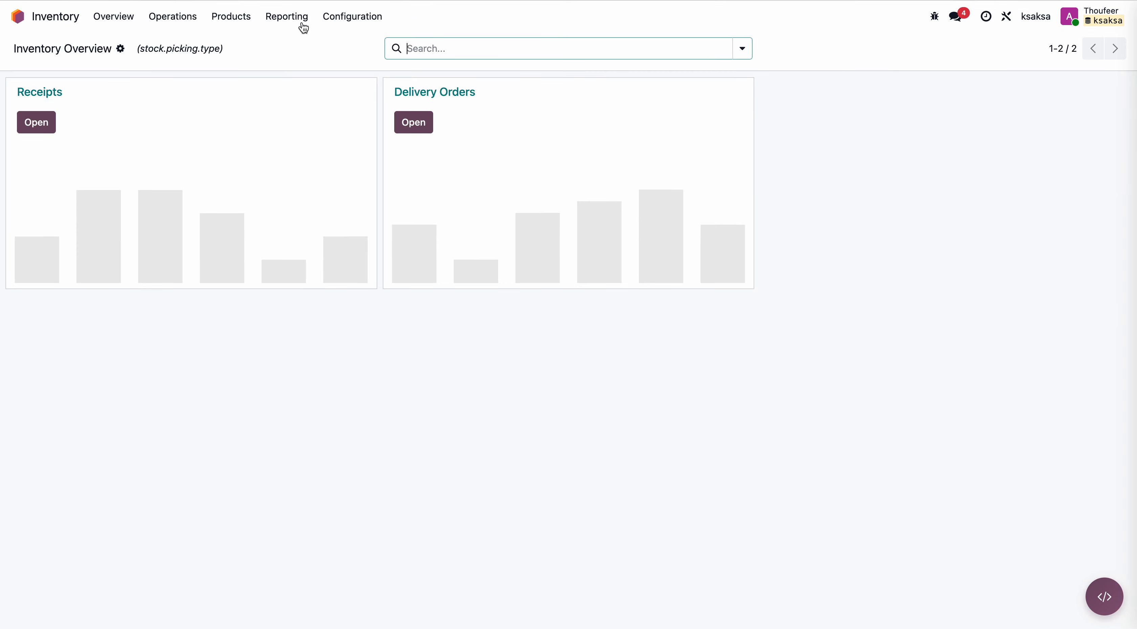
pyautogui.click(287, 16)
pyautogui.click(285, 42)
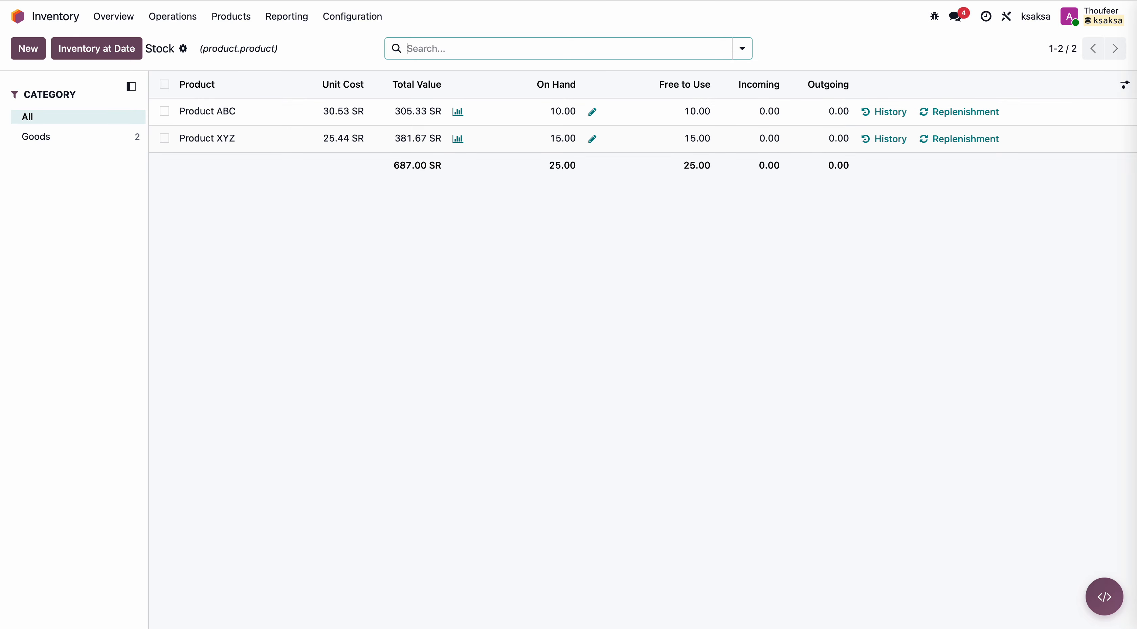
pyautogui.hotkey('ctrl', 'Tab')
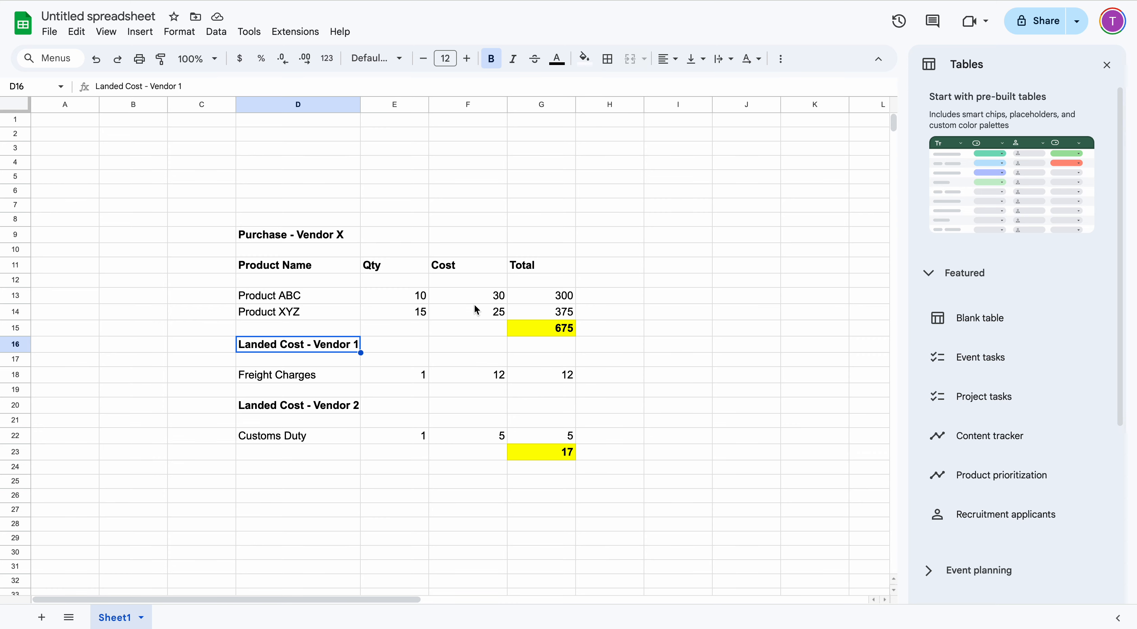
pyautogui.click(821, 1)
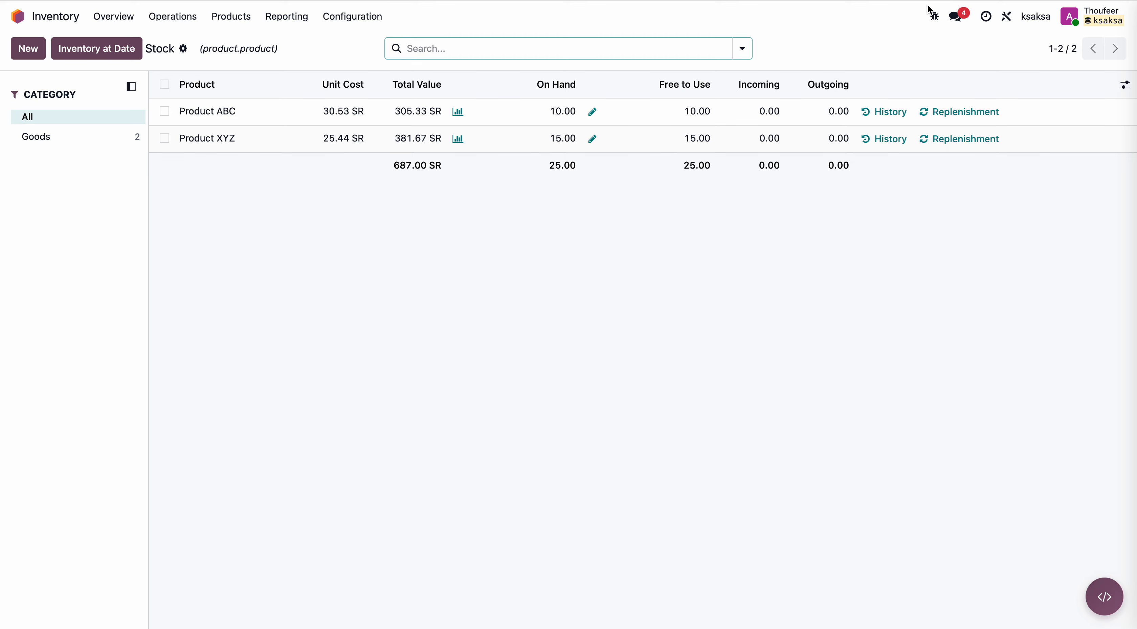
pyautogui.hotkey('ctrl', 'Tab')
pyautogui.moveTo(479, 295); pyautogui.dragTo(481, 317)
pyautogui.click(494, 374)
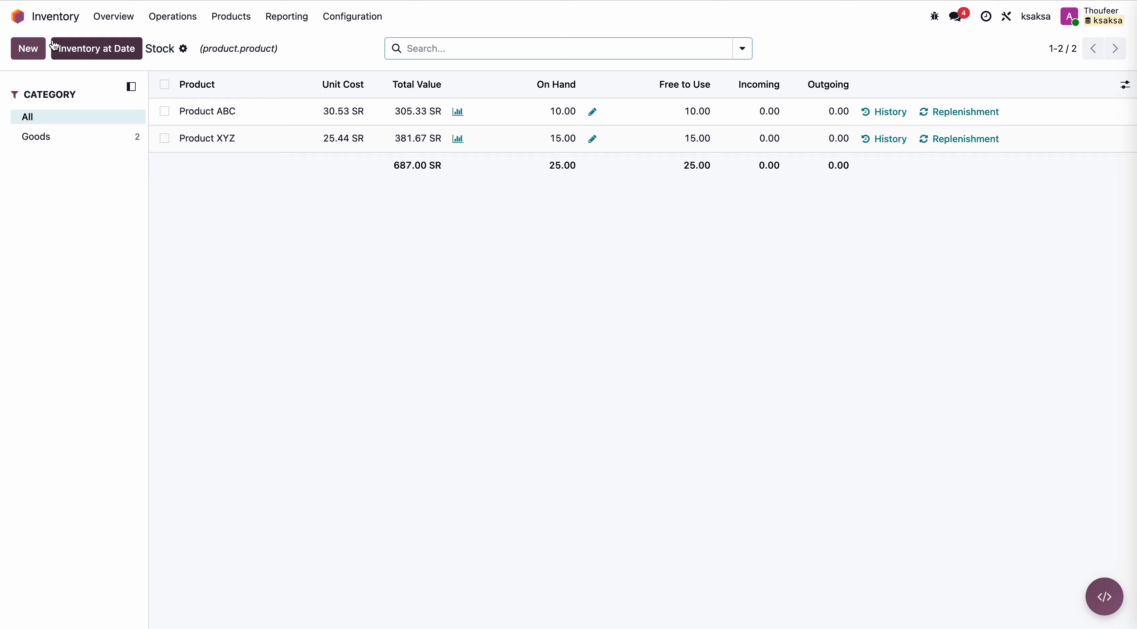
# Switch to Accounting and start another new vendor bill
pyautogui.click(22, 15)
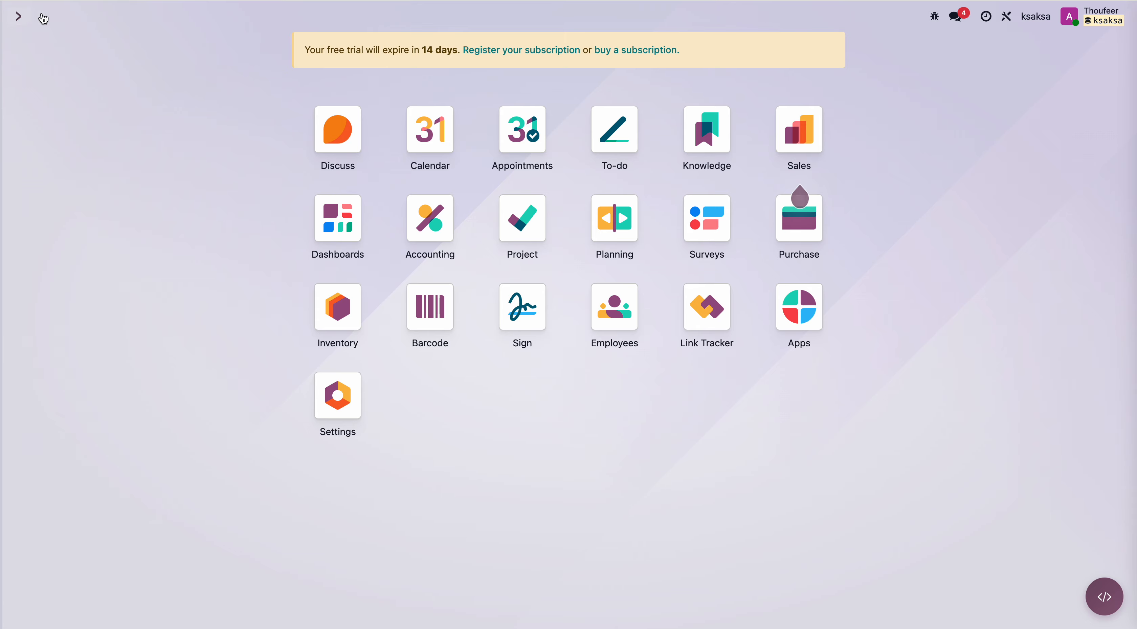
pyautogui.click(441, 234)
pyautogui.click(246, 16)
pyautogui.click(244, 39)
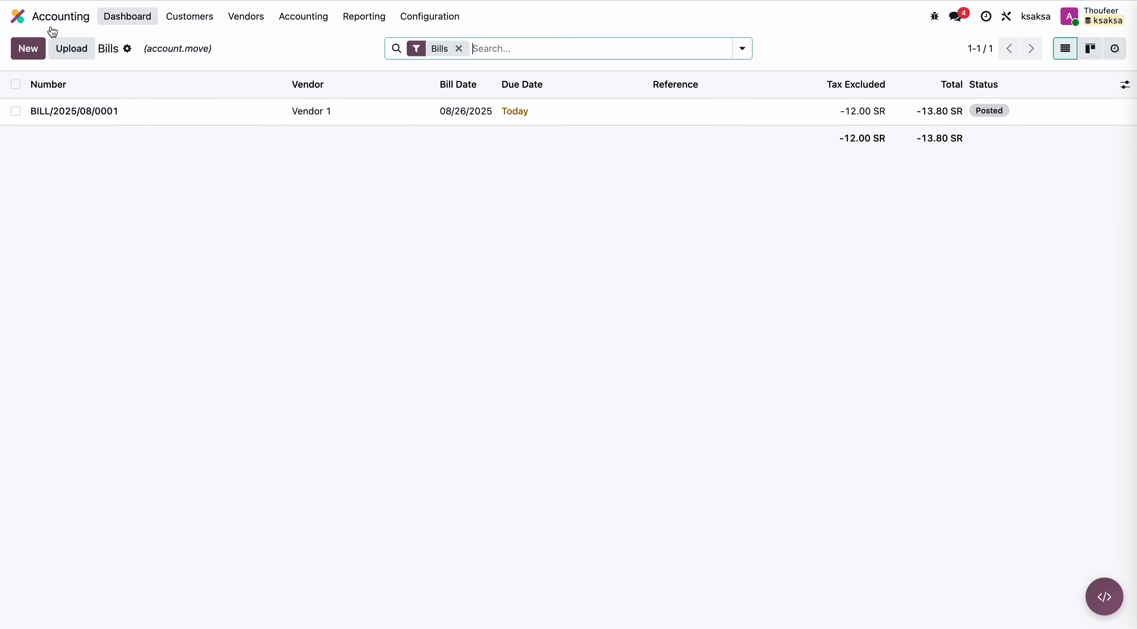
pyautogui.click(28, 50)
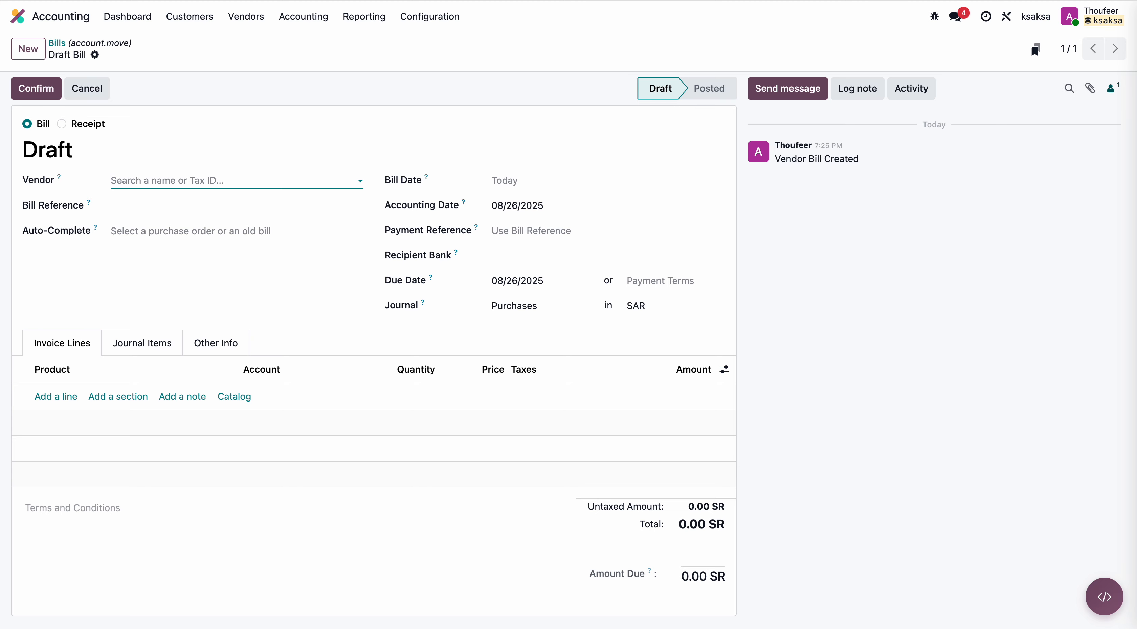
# Create Vendor 2 as a new company contact and set it as the bill's vendor
pyautogui.write('Vendor 2')
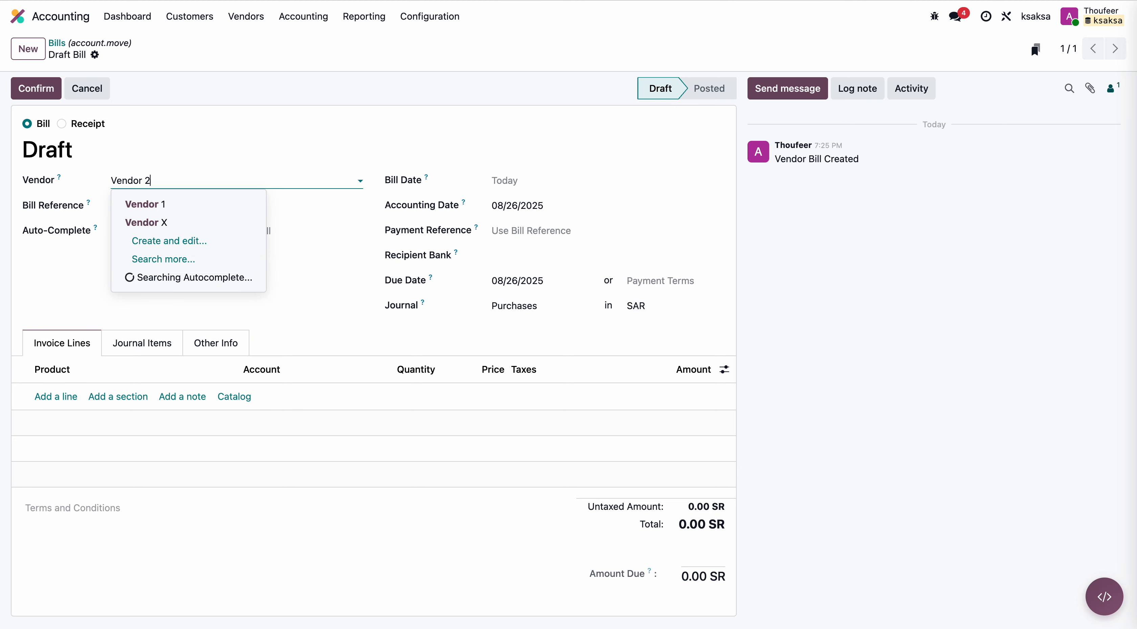
pyautogui.click(207, 203)
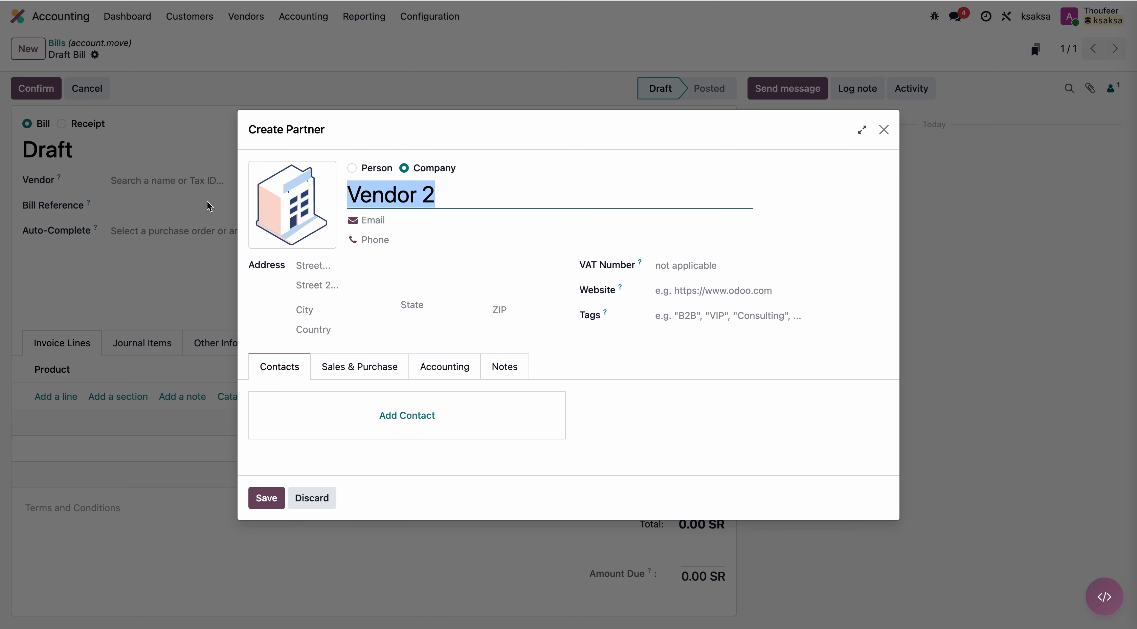
pyautogui.click(267, 497)
# Add an invoice line to the Vendor 2 bill with Customs Duty as the product
pyautogui.click(75, 396)
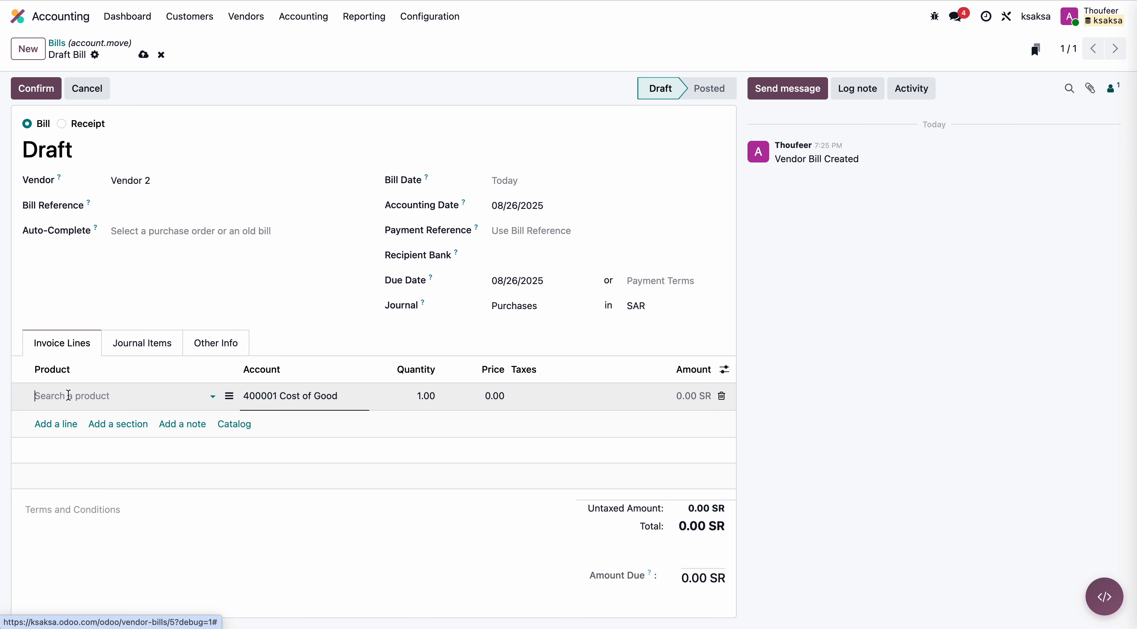
pyautogui.write('cus')
pyautogui.click(79, 417)
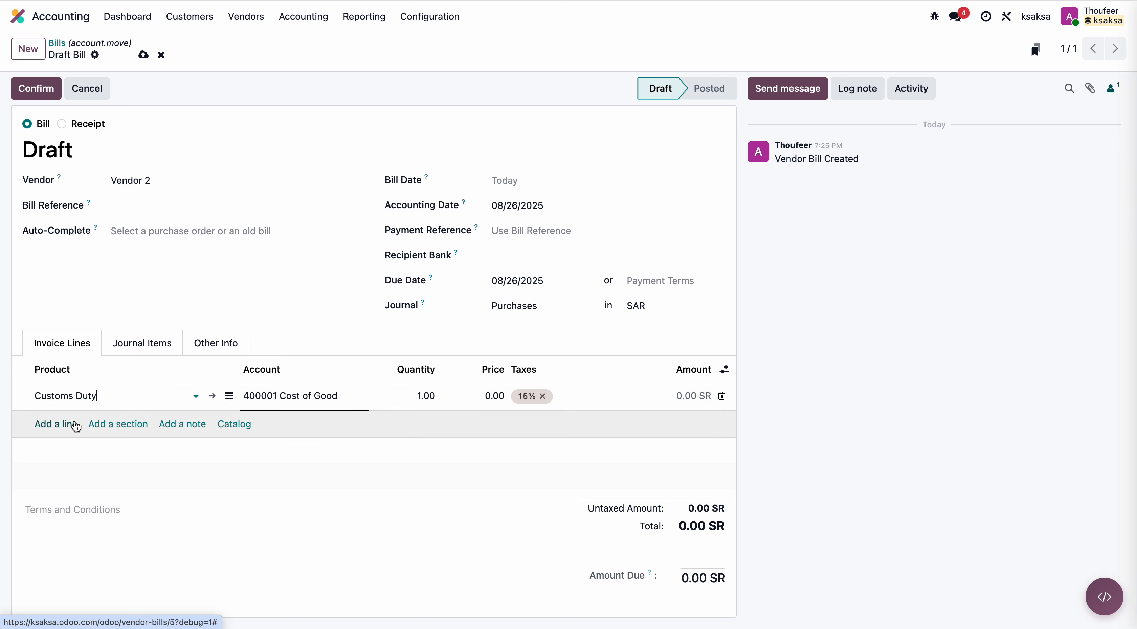
# Set the Customs Duty line's account to 101012 Stock Input by searching all accounts for "inp"
pyautogui.click(300, 393)
pyautogui.write('stock')
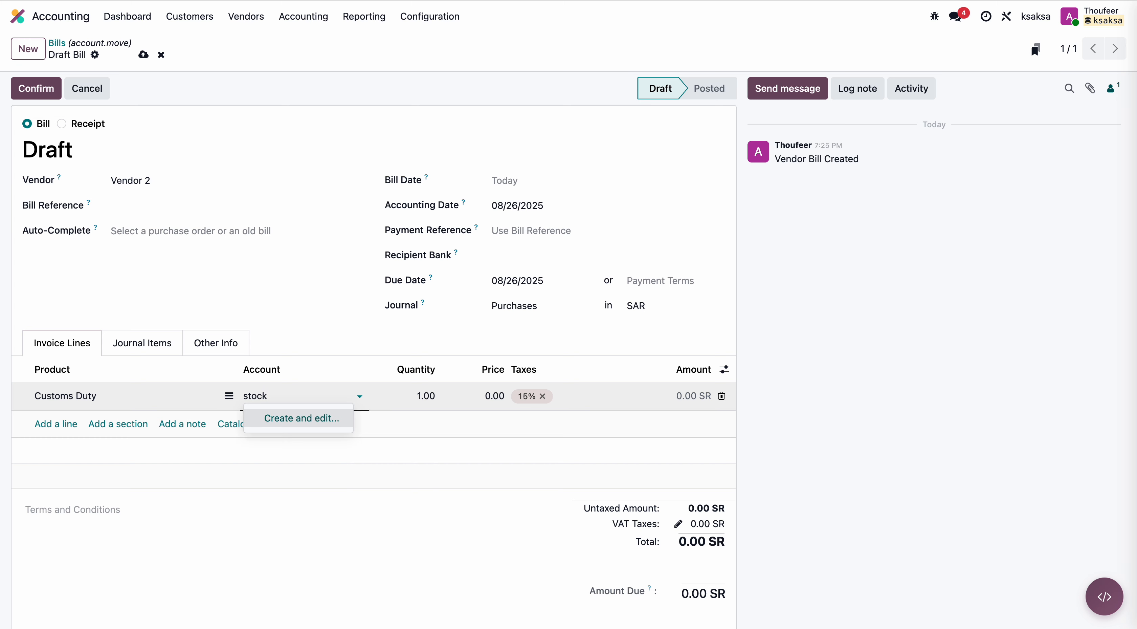
pyautogui.press('super+a')
pyautogui.press('BackSpace')
pyautogui.click(296, 563)
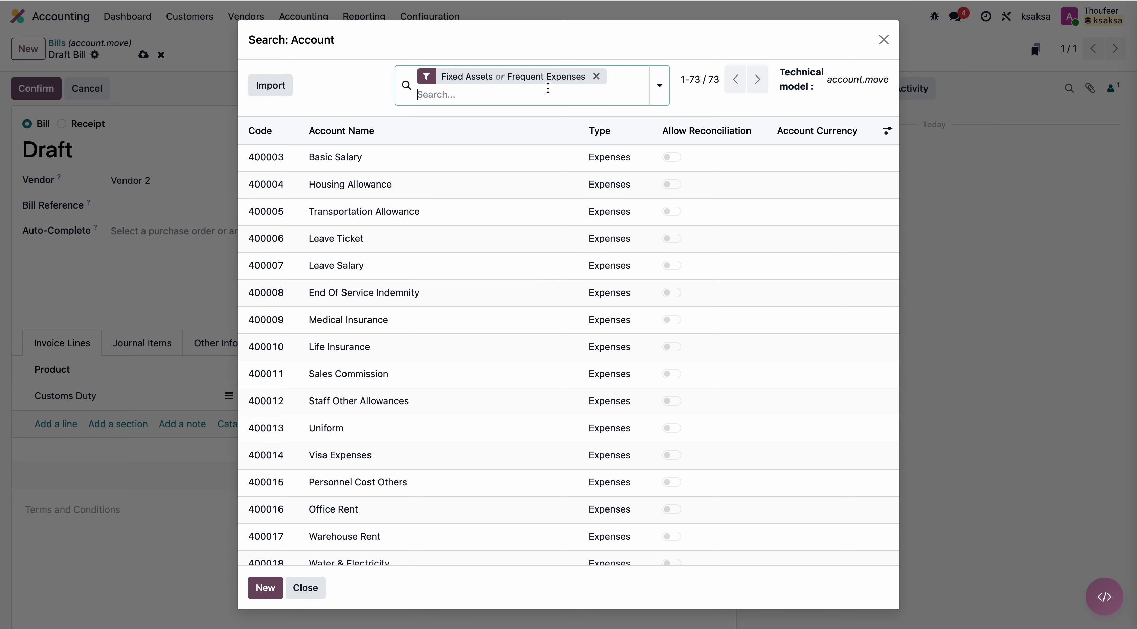
pyautogui.click(593, 76)
pyautogui.write('inp')
pyautogui.press('Return')
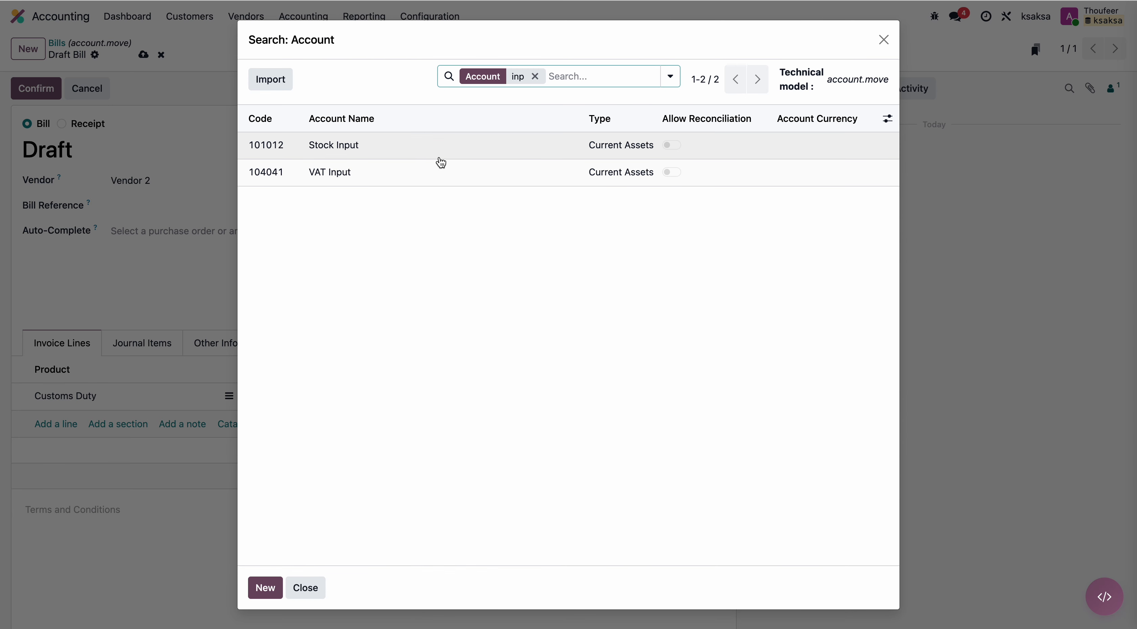
pyautogui.click(435, 150)
# Check the customs duty cost in the spreadsheet and set the Customs Duty line's price to 5
pyautogui.click(1006, 1)
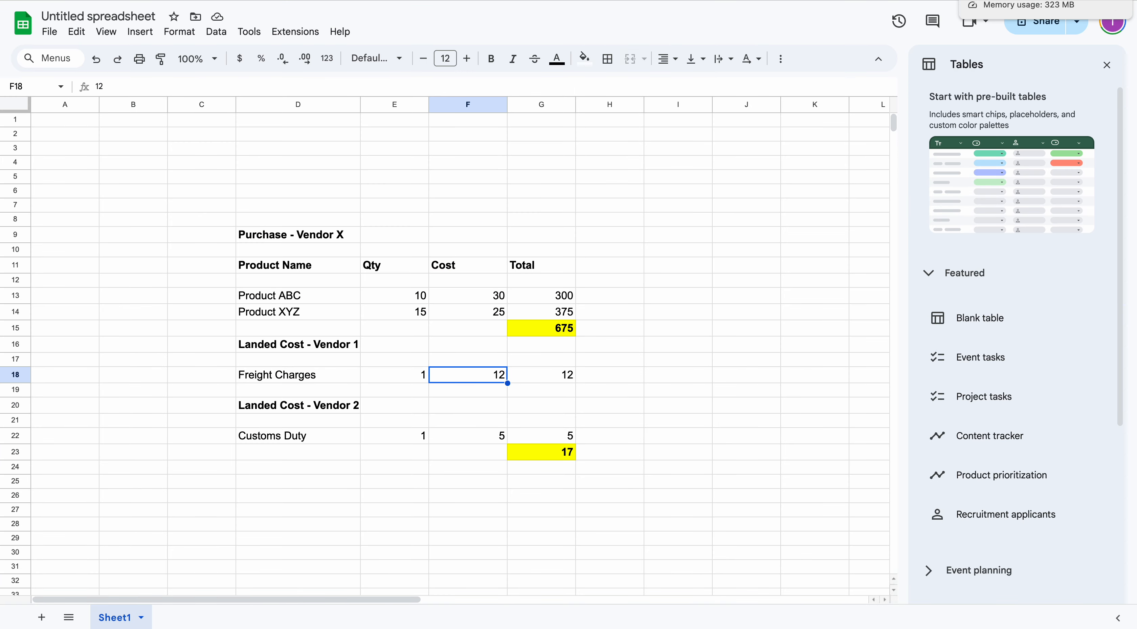
pyautogui.click(1015, 1)
pyautogui.click(473, 393)
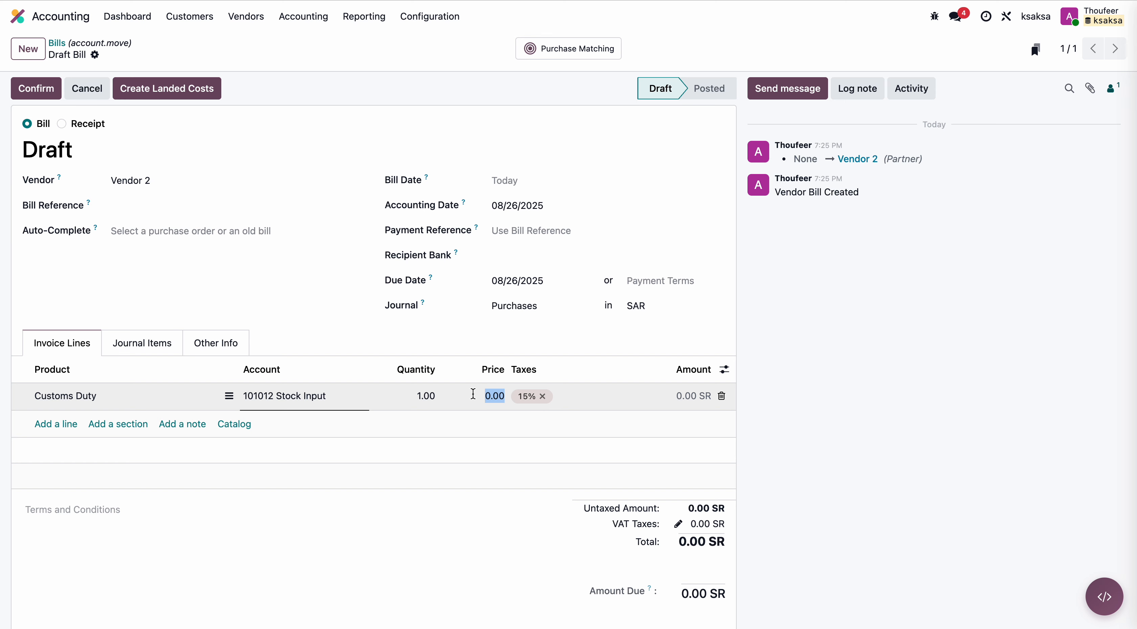
pyautogui.write('4')
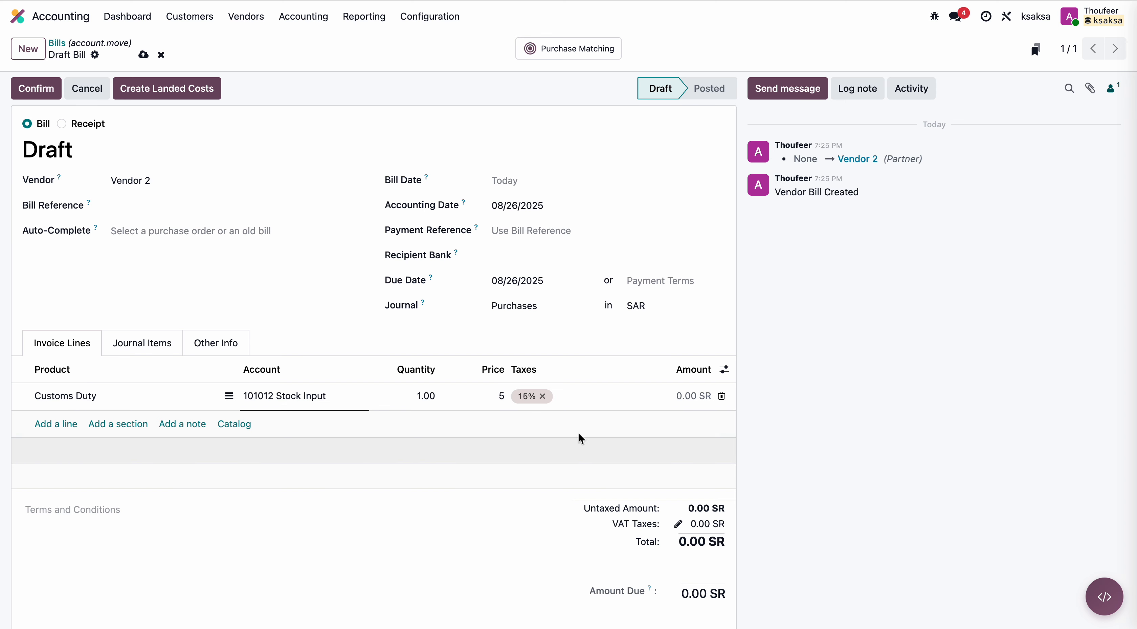
pyautogui.click(558, 570)
# Confirm the Vendor 2 bill and create its landed cost with WH/IN/00001 as the transfer
pyautogui.click(41, 89)
pyautogui.click(311, 101)
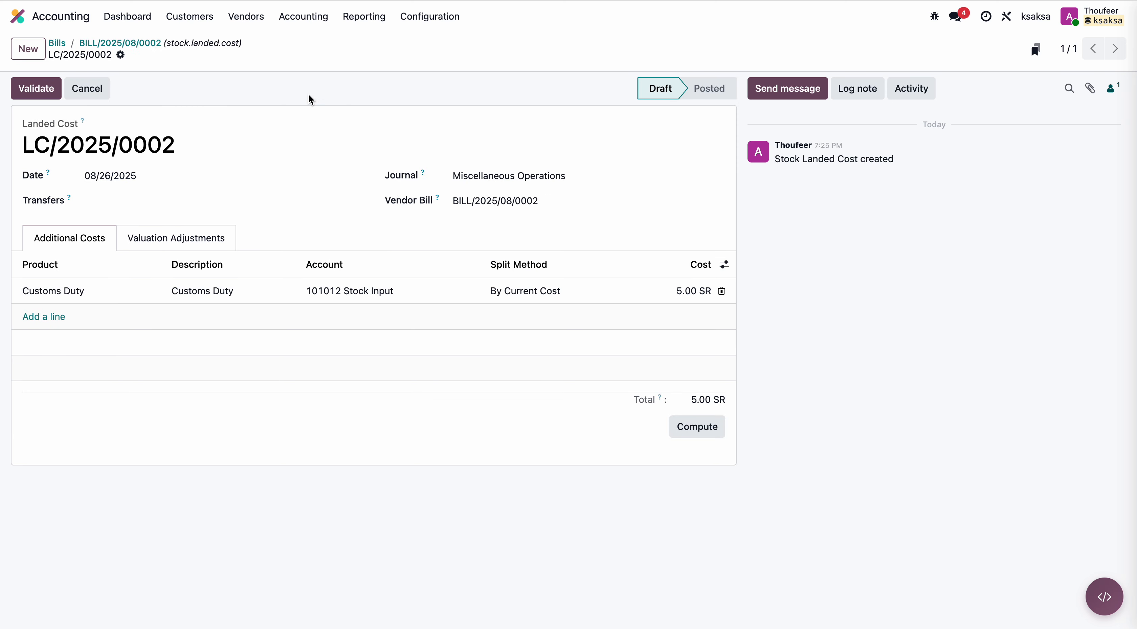
pyautogui.click(151, 201)
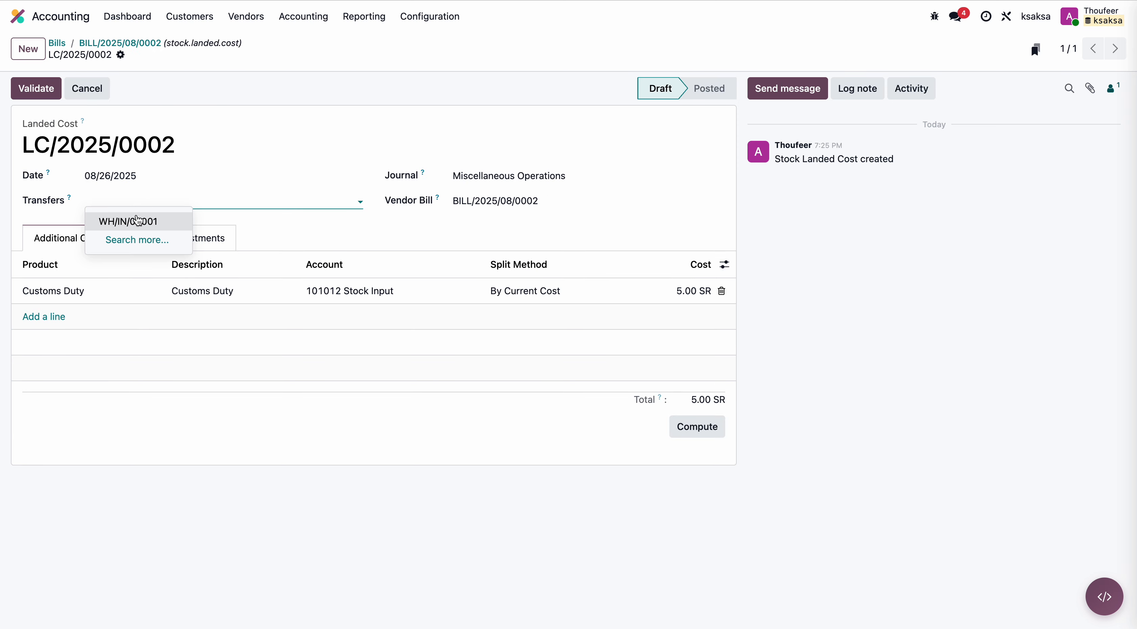
pyautogui.click(139, 220)
# Compute the customs landed cost, review its valuation adjustments for both products, and validate it
pyautogui.click(701, 427)
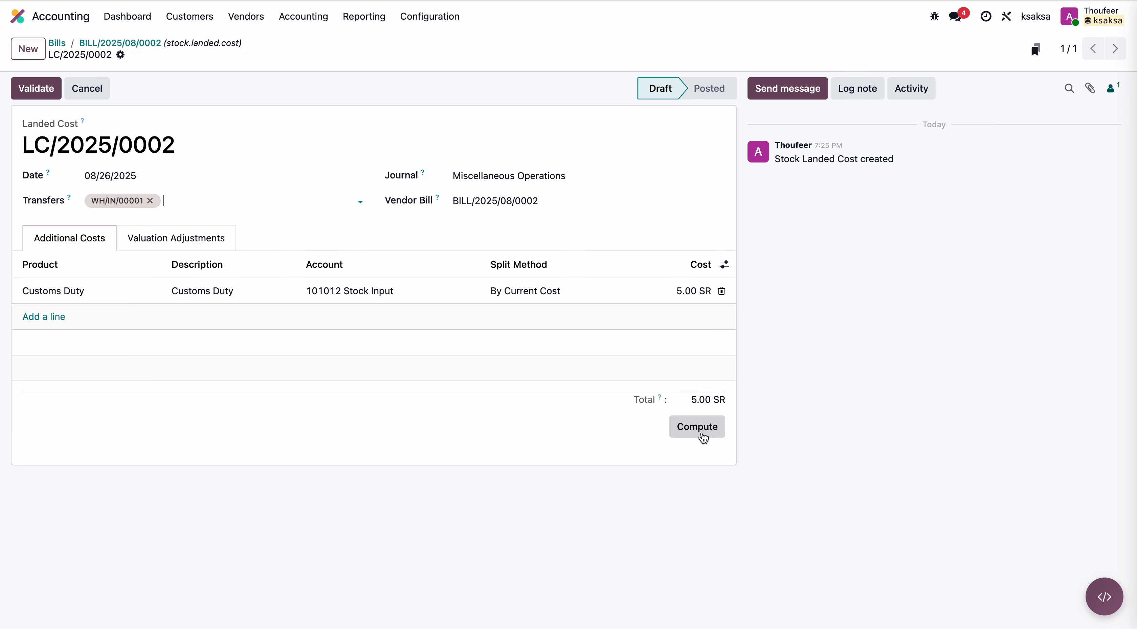
pyautogui.click(209, 232)
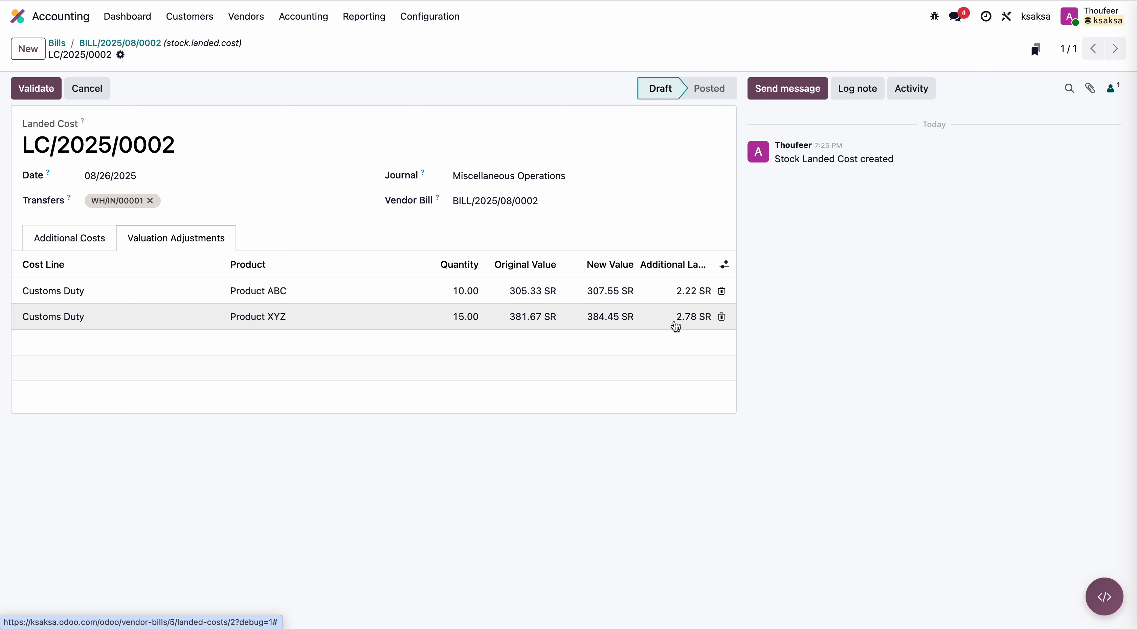
pyautogui.click(49, 90)
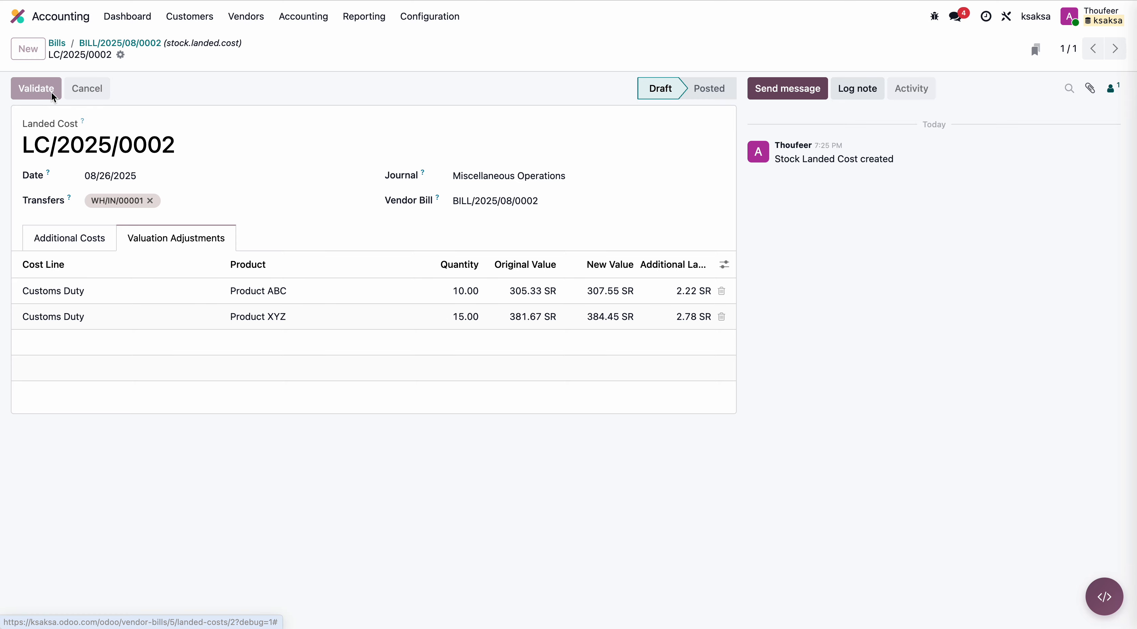
# Switch to Inventory and review unit costs and total values in the Stock report, including Product ABC's moves history
pyautogui.click(18, 16)
pyautogui.click(351, 307)
pyautogui.click(291, 17)
pyautogui.click(301, 45)
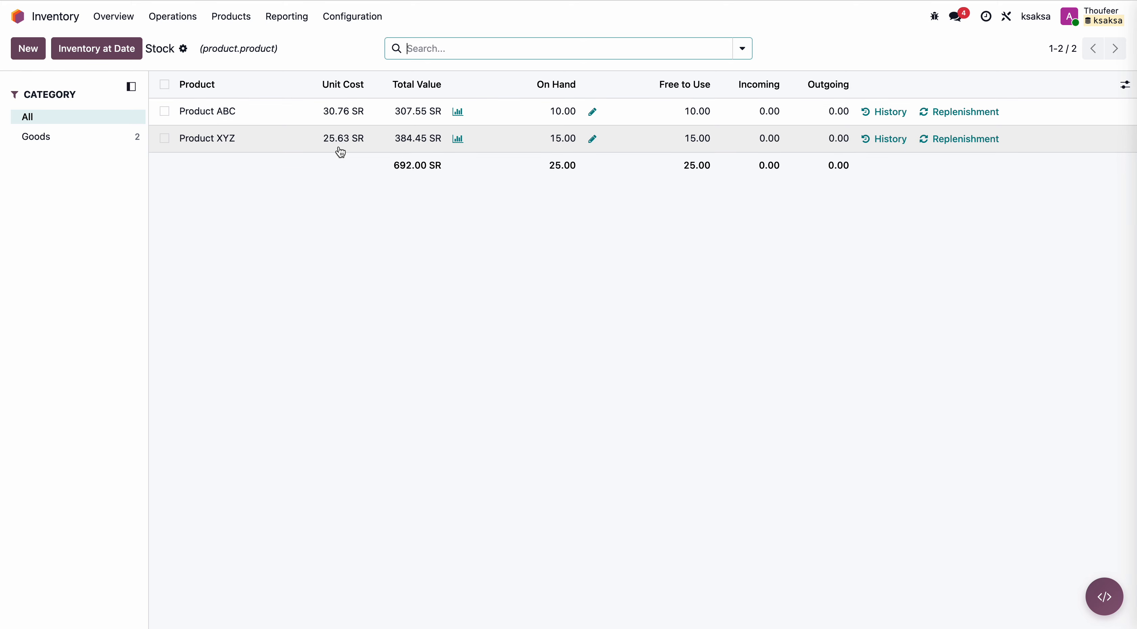
pyautogui.click(885, 116)
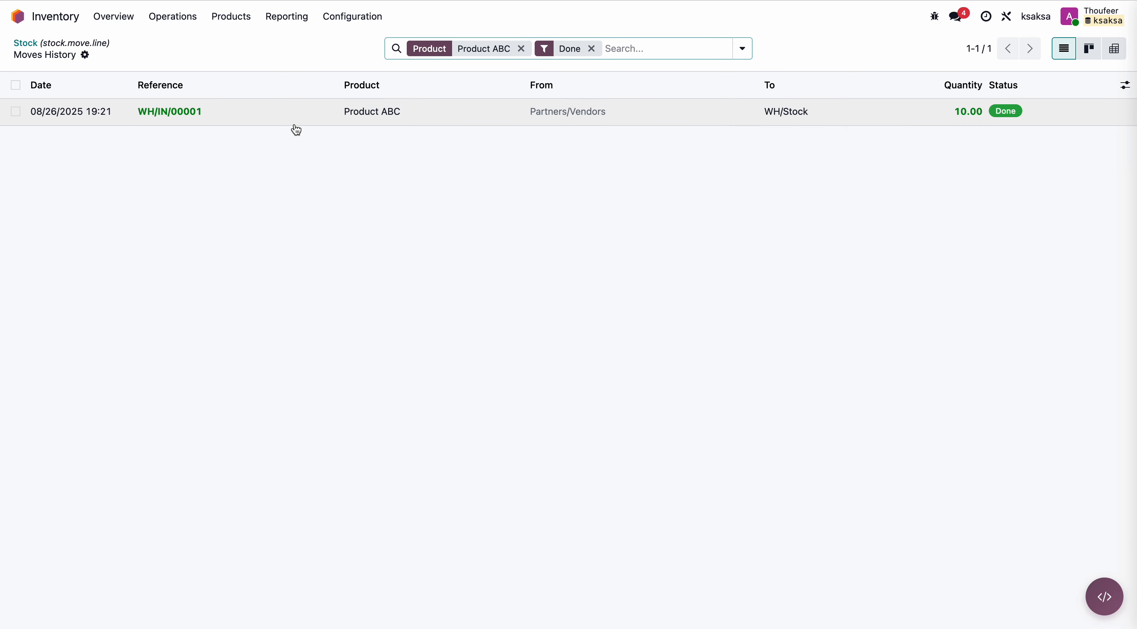
pyautogui.click(34, 44)
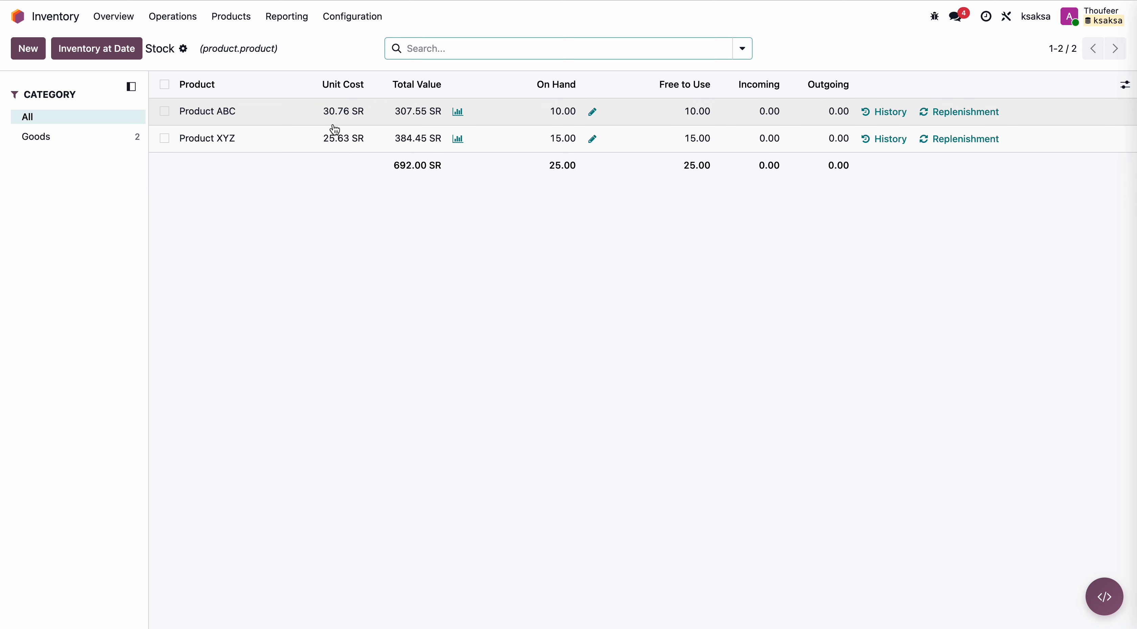
# Switch to Accounting and examine the account balances in the General Ledger report
pyautogui.click(19, 17)
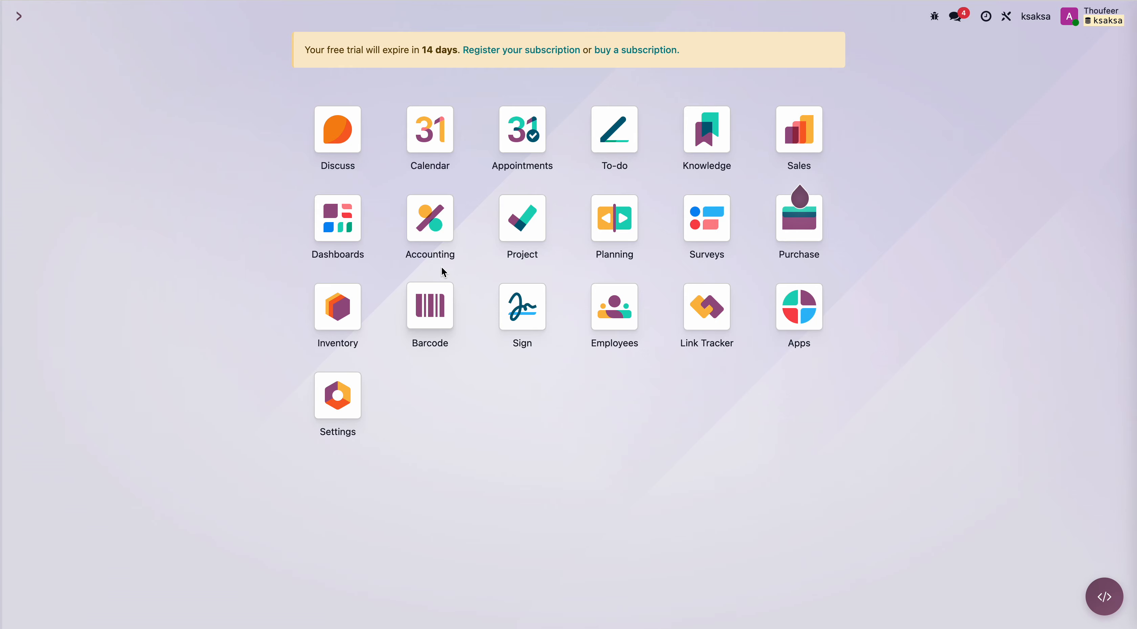
pyautogui.click(435, 238)
pyautogui.click(364, 16)
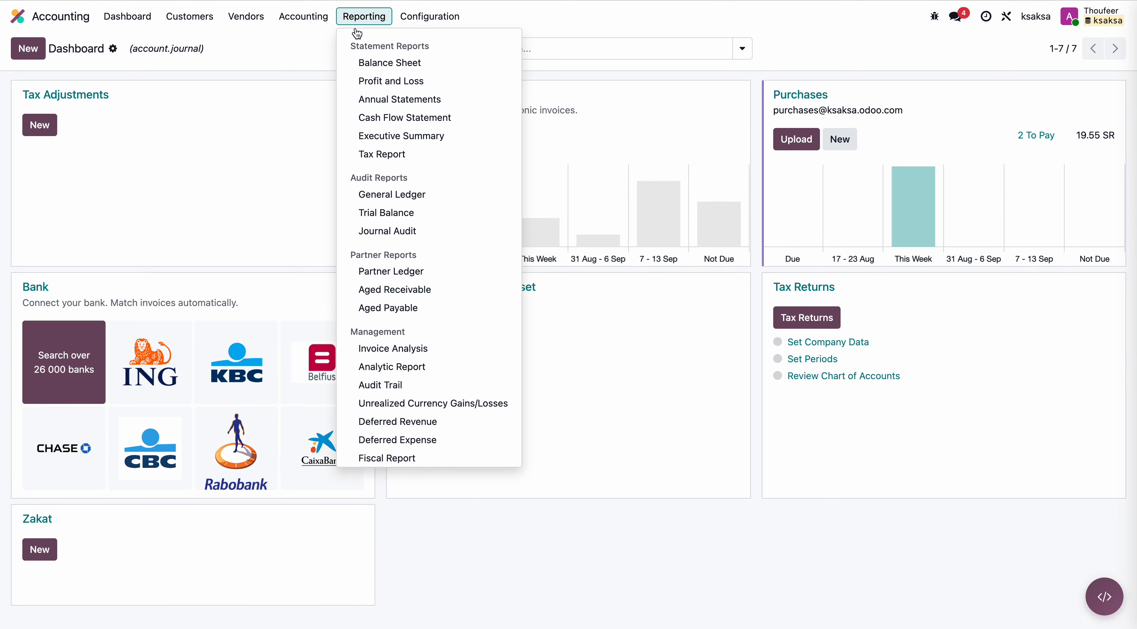
pyautogui.click(380, 192)
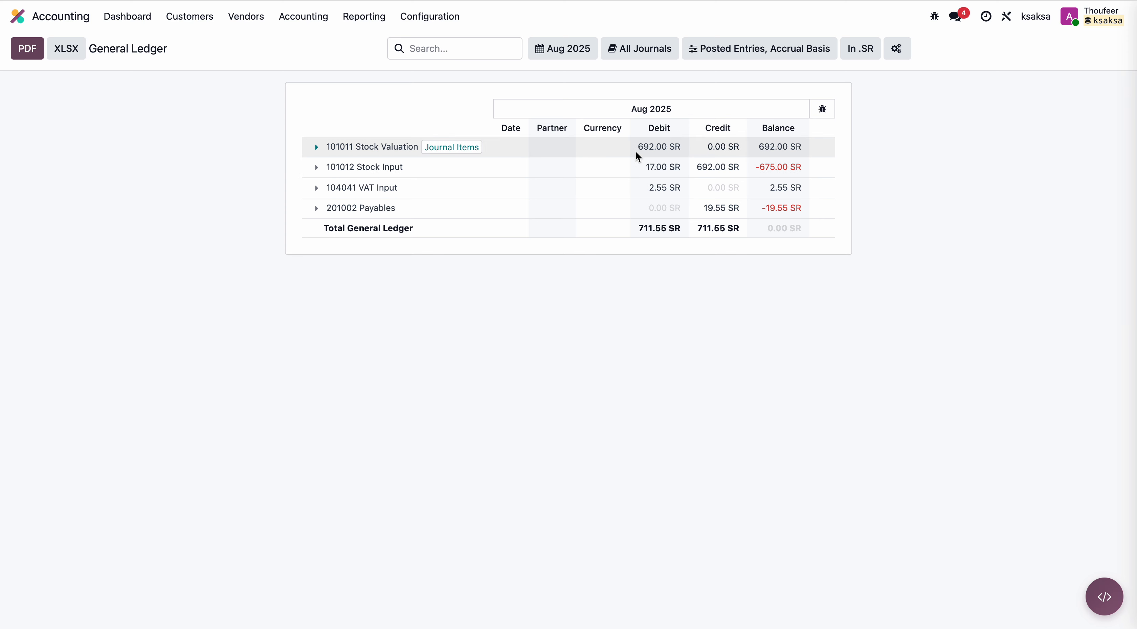
# Open Inventory's Stock Valuation report and show the Unit Value column to examine the purchase and landed cost entries
pyautogui.click(24, 19)
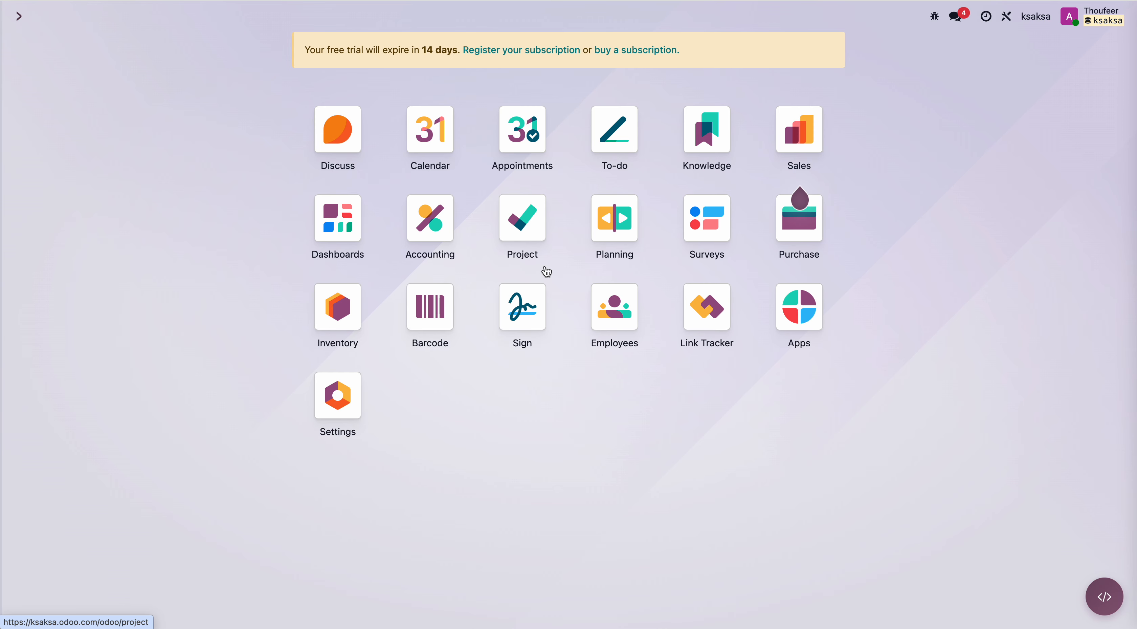
pyautogui.click(443, 240)
pyautogui.click(21, 17)
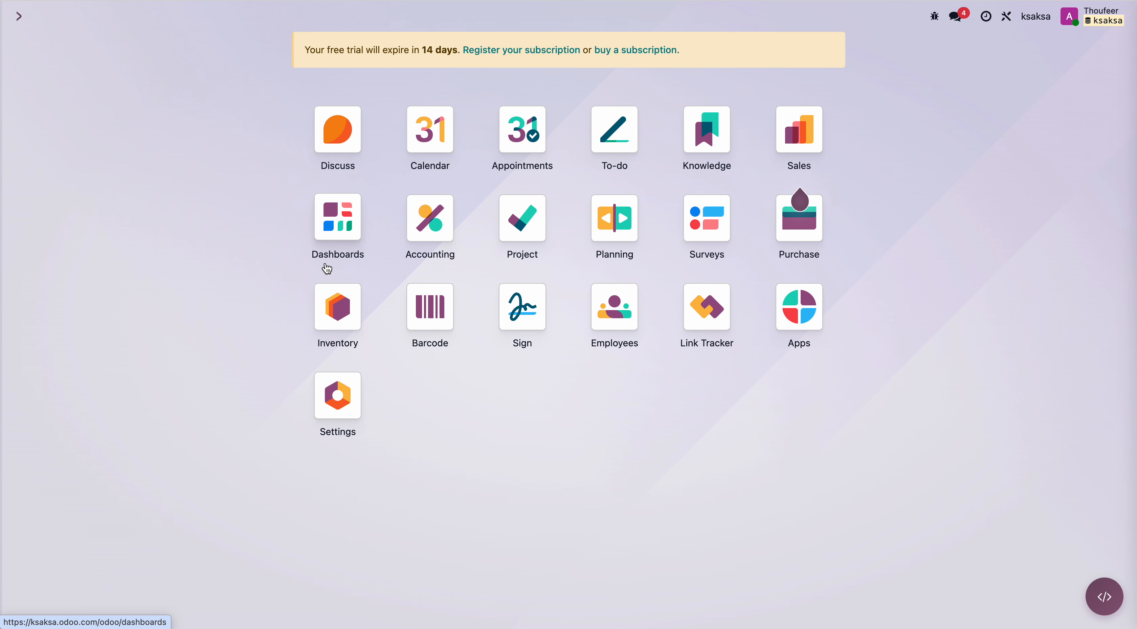
pyautogui.click(337, 306)
pyautogui.click(287, 17)
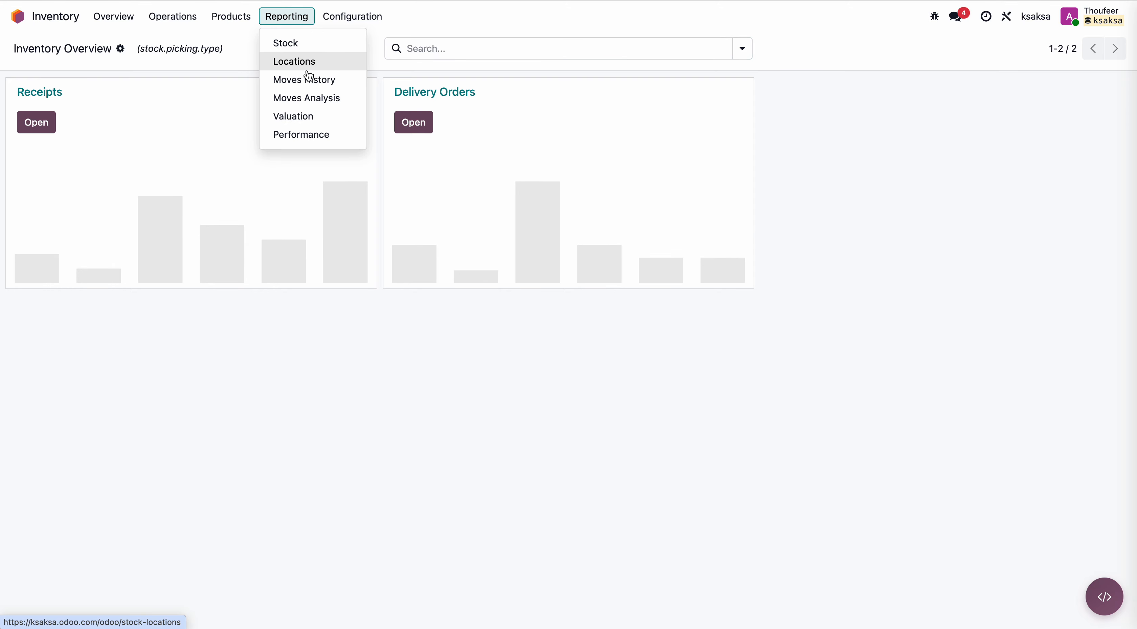
pyautogui.click(302, 117)
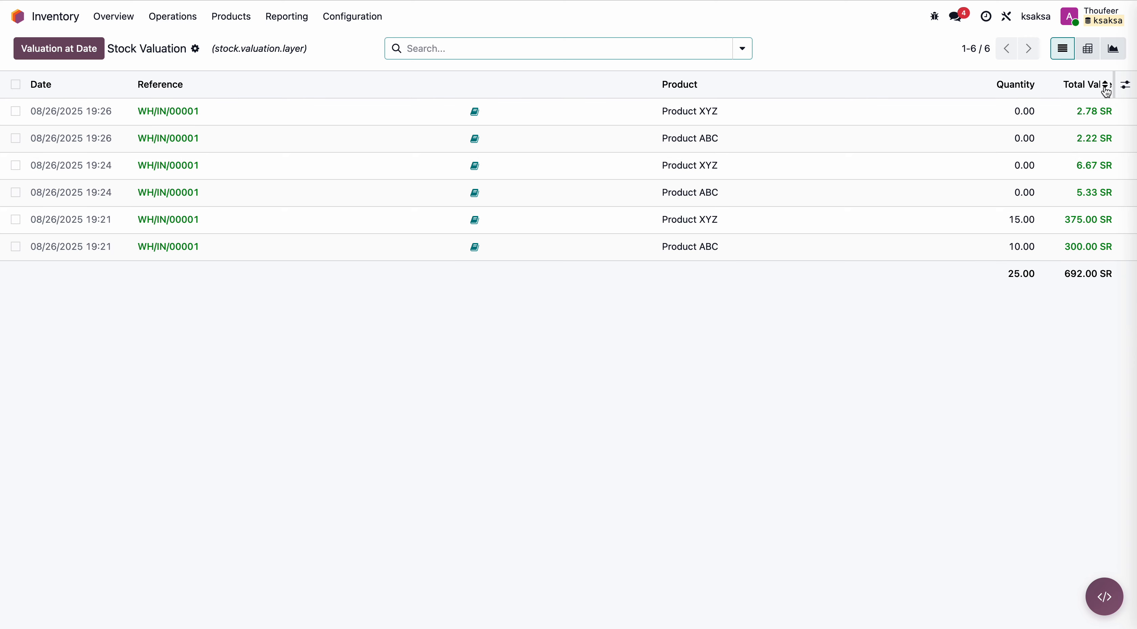
pyautogui.click(1125, 84)
pyautogui.click(980, 189)
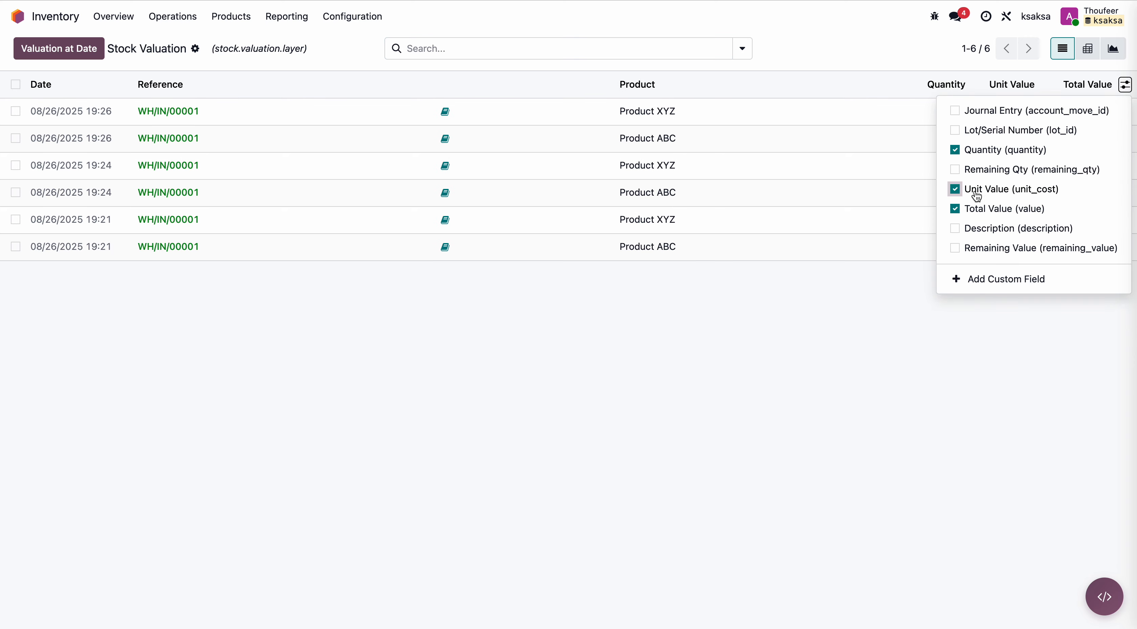
pyautogui.click(860, 334)
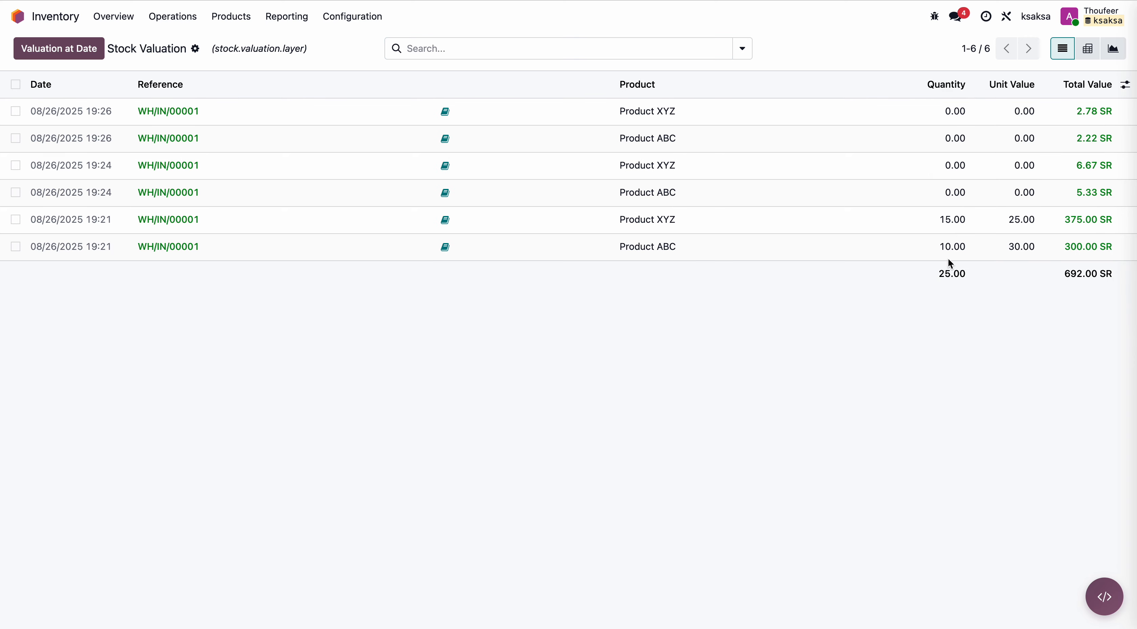
# Return to Accounting's General Ledger and compare the Stock Valuation and Stock Input accounts with the inventory valuation
pyautogui.click(17, 17)
pyautogui.click(430, 218)
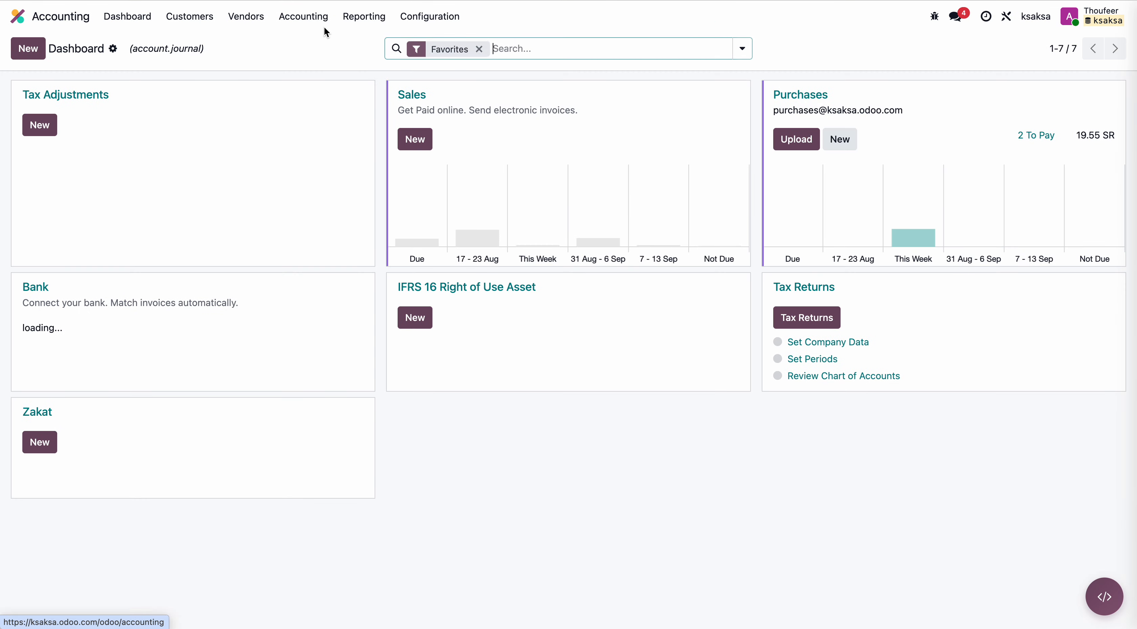
pyautogui.click(364, 16)
pyautogui.click(410, 198)
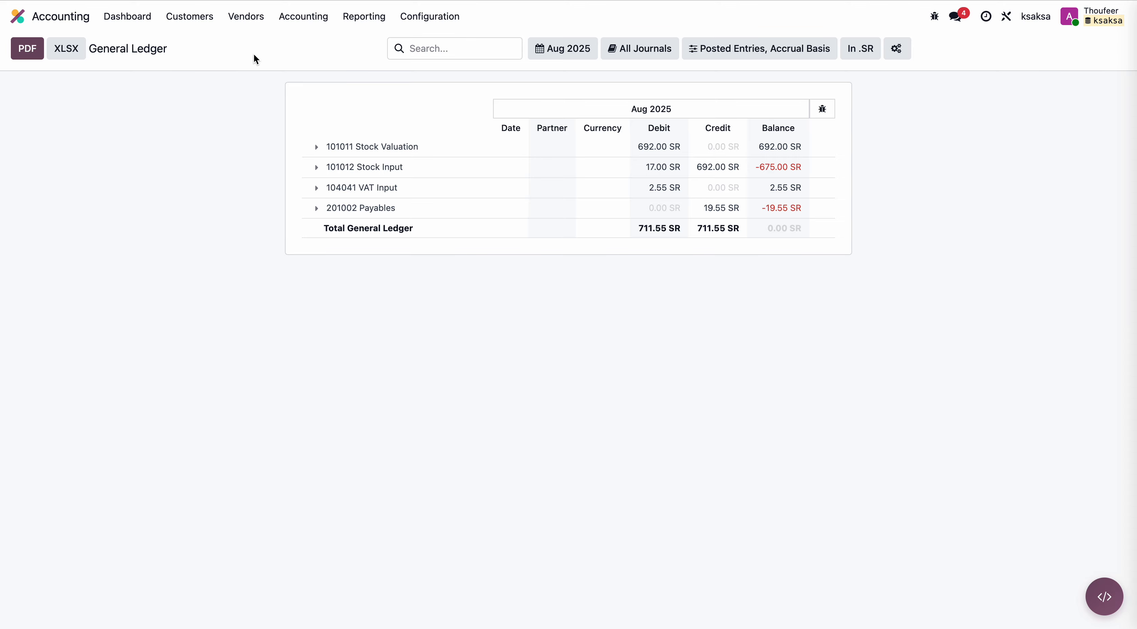
# Search the Accounting settings for "landed" and open the documentation for the Landed Costs option
pyautogui.click(426, 21)
pyautogui.click(428, 43)
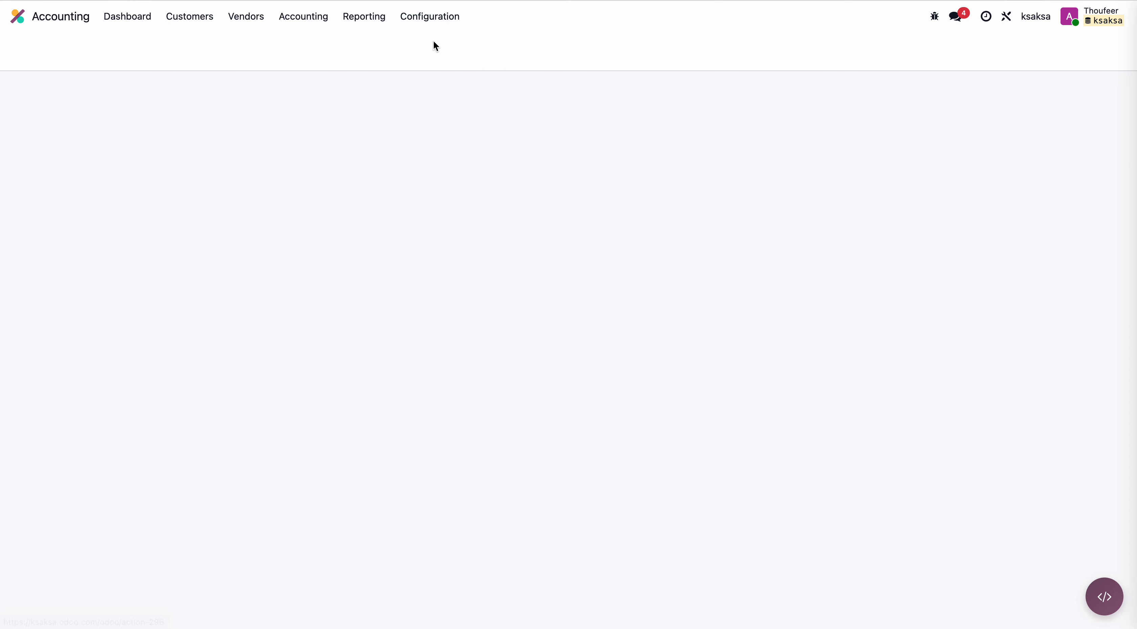
pyautogui.write('landed')
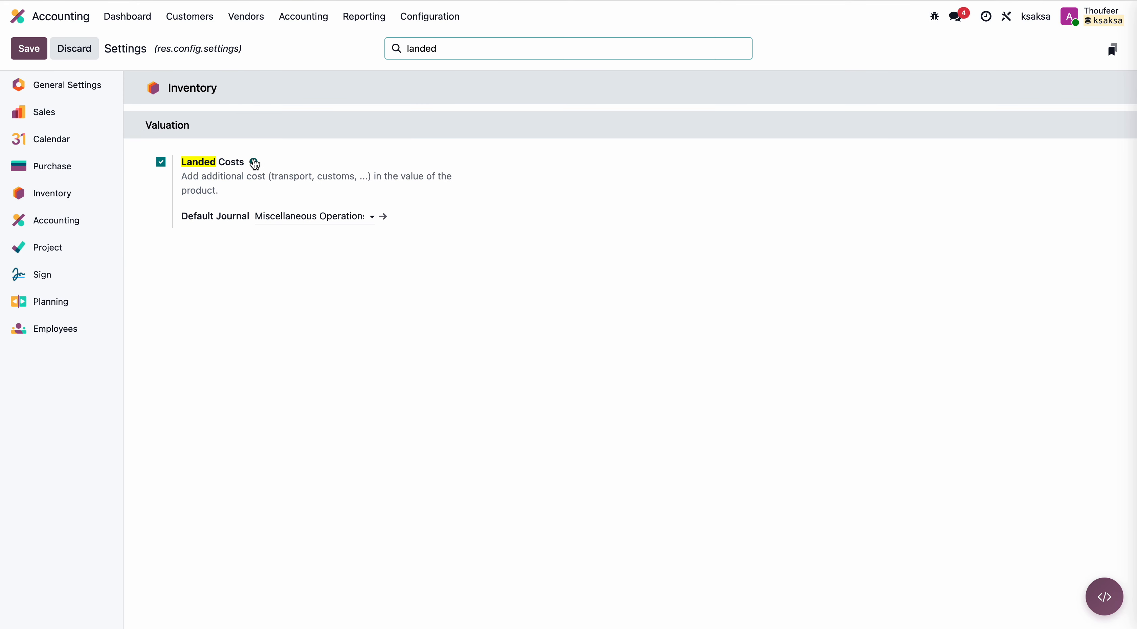
pyautogui.click(254, 162)
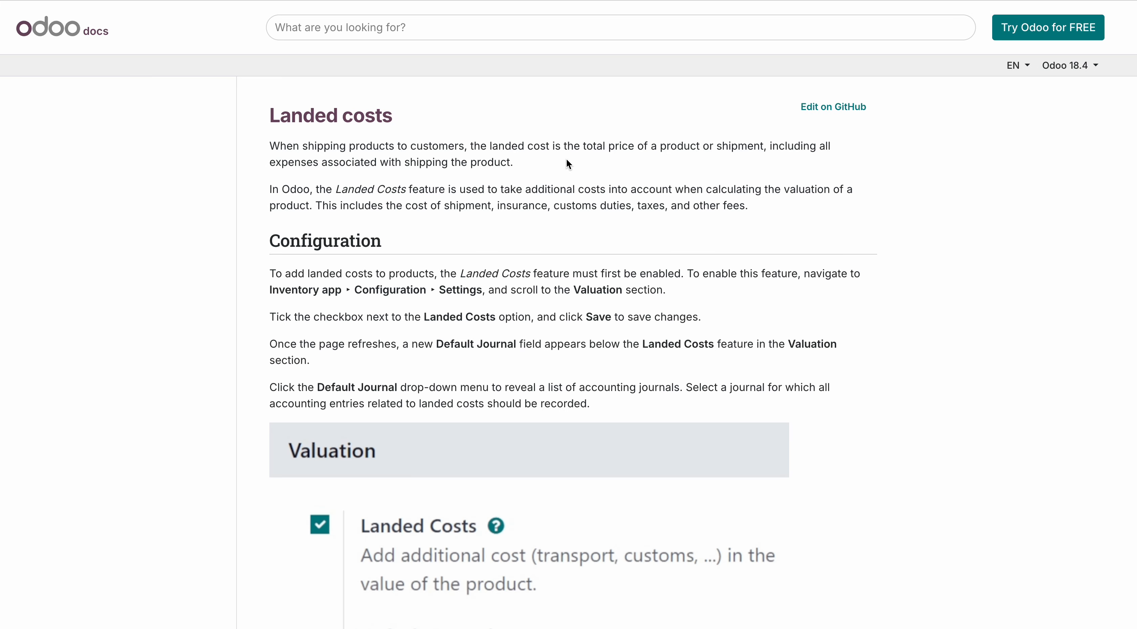
# Read the landed costs documentation on split methods, costing method requirements, purchase orders and vendor bills
pyautogui.scroll(-8, 599, 308)
pyautogui.scroll(-12, 599, 309)
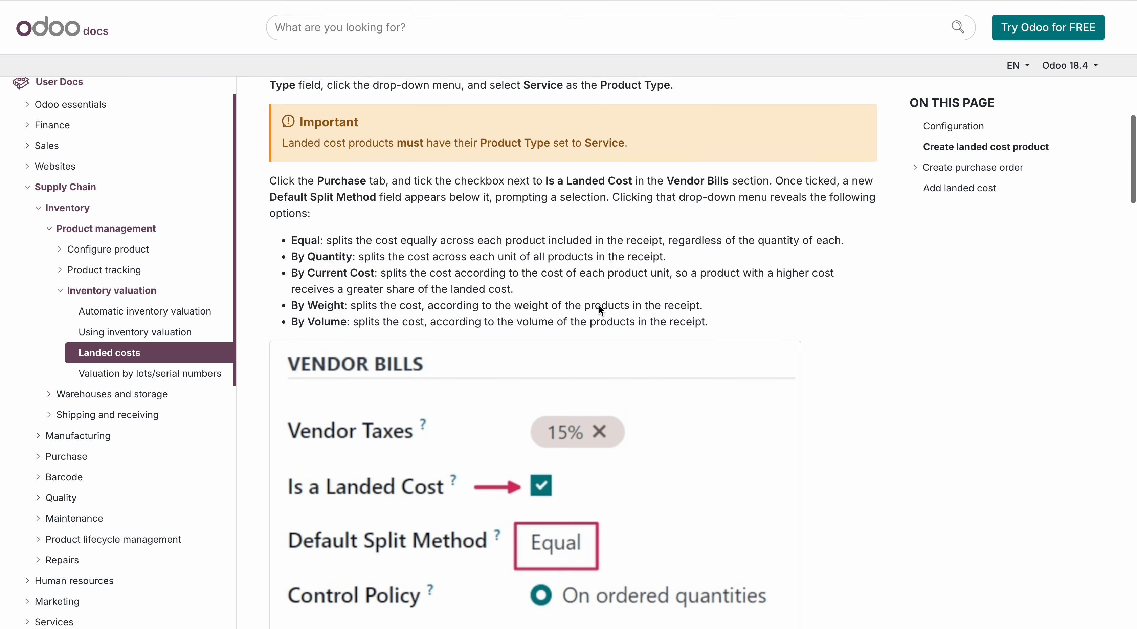
pyautogui.scroll(8, 599, 304)
pyautogui.scroll(-1, 598, 305)
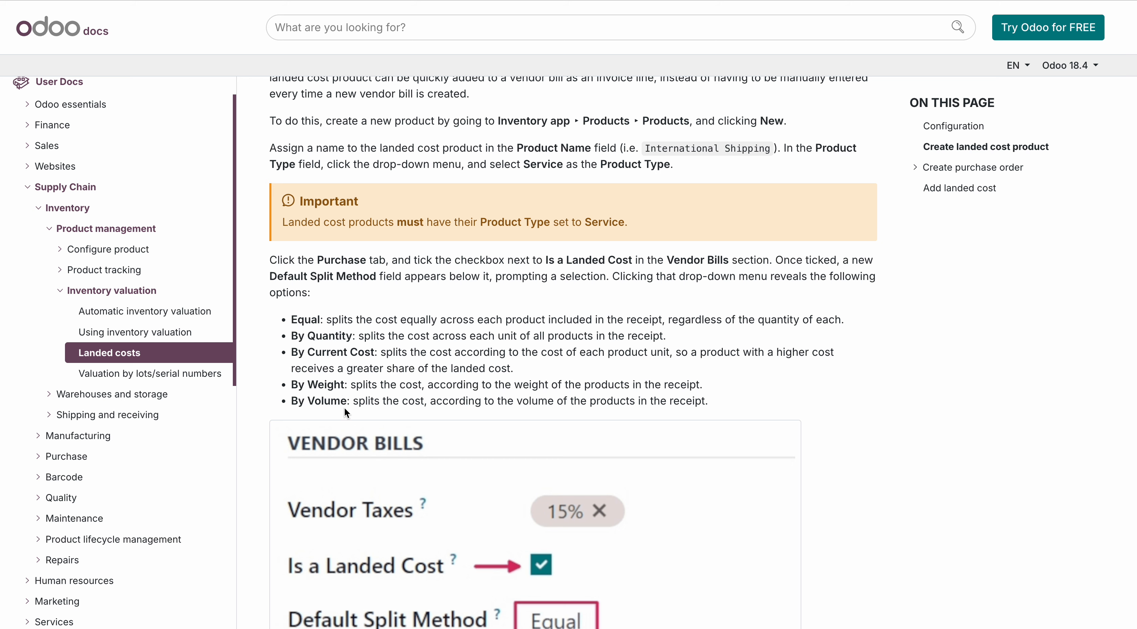
pyautogui.scroll(-10, 344, 408)
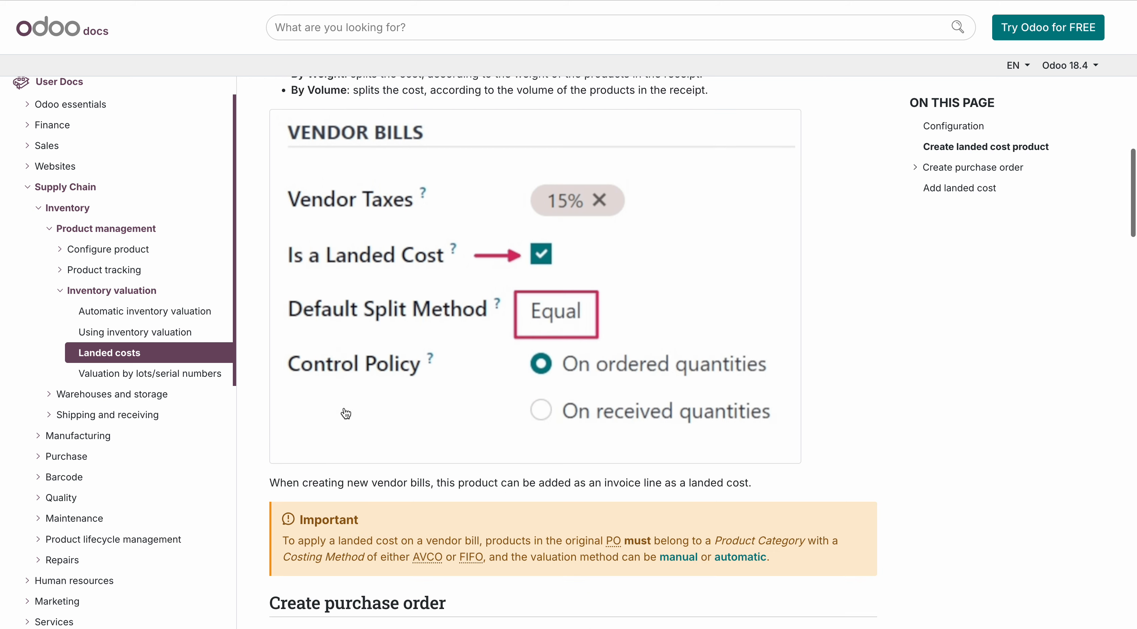
pyautogui.scroll(-5, 345, 409)
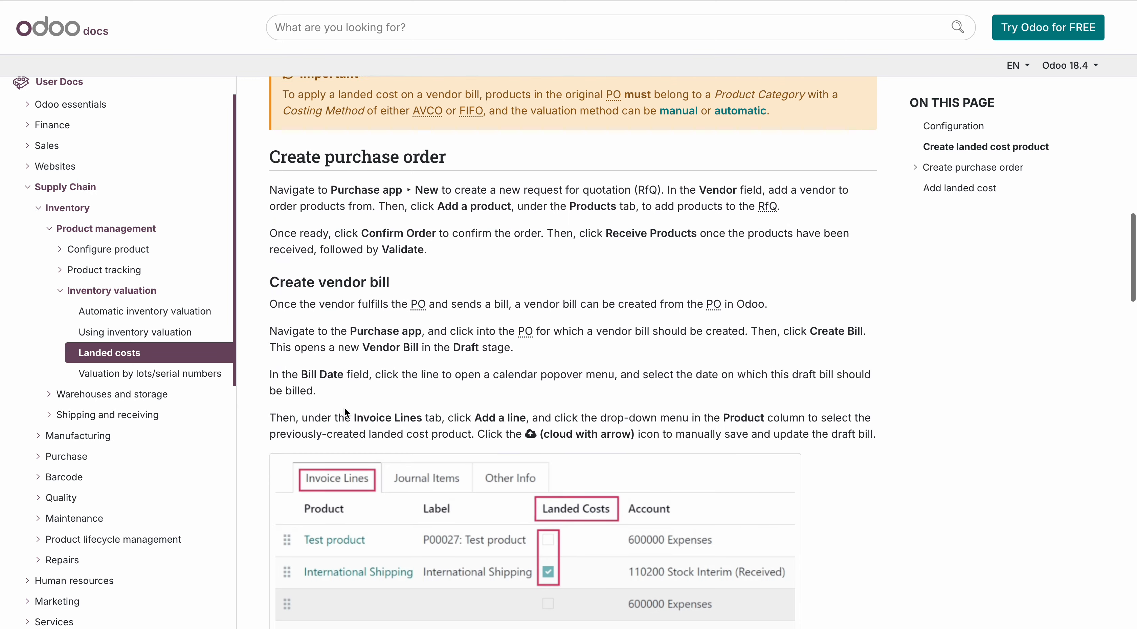
pyautogui.scroll(-5, 344, 407)
pyautogui.scroll(10, 344, 407)
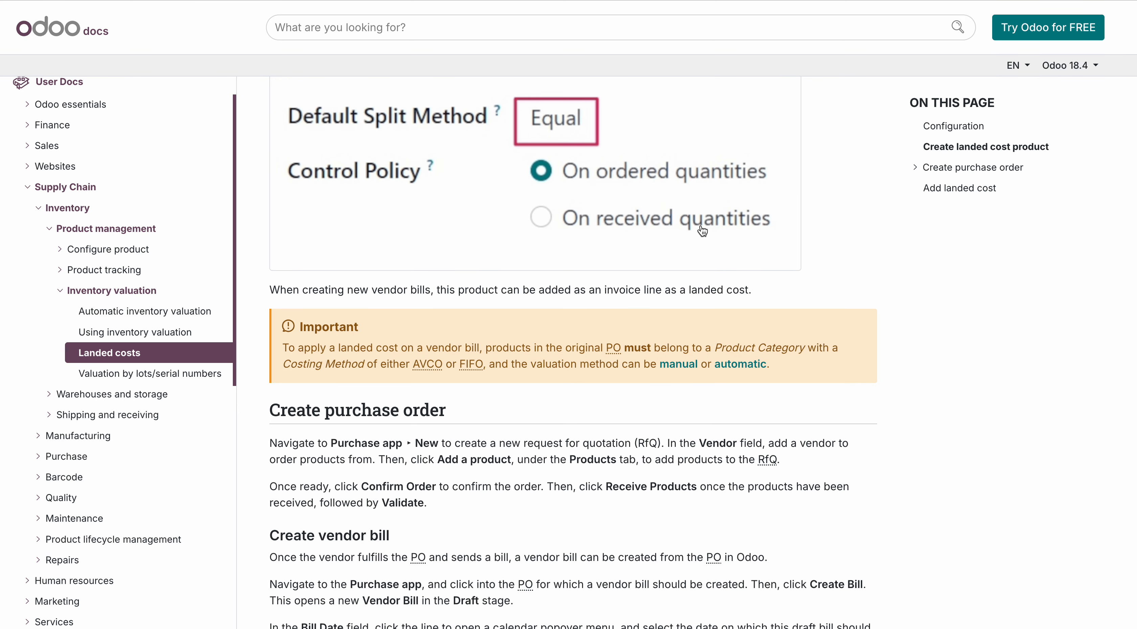